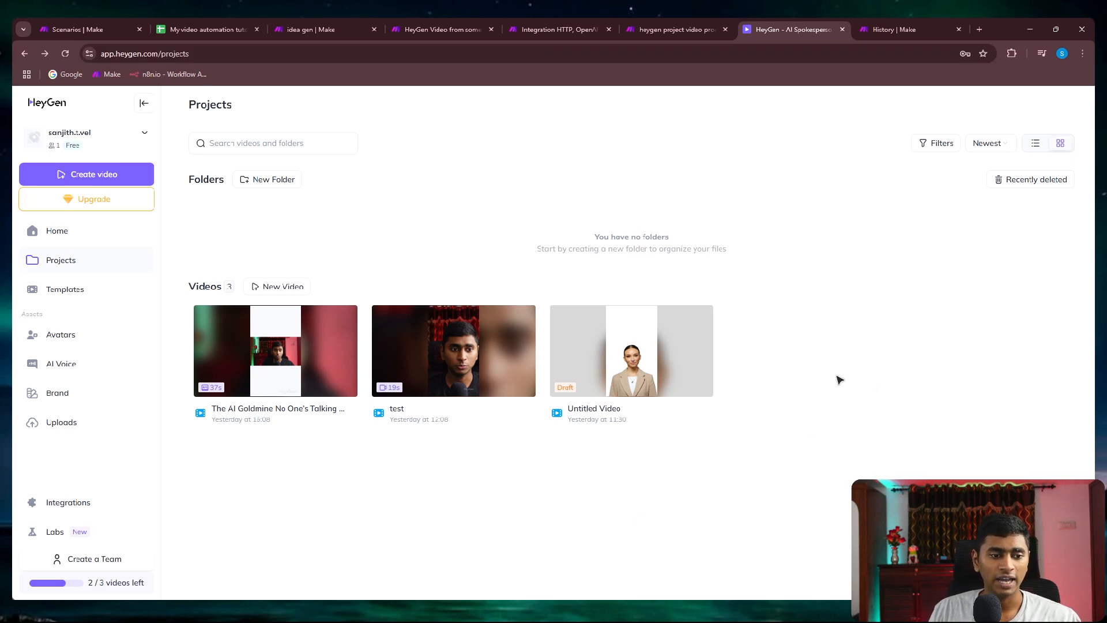
Examine the avatar creation options offered for a new avatar on the Avatars page, and dismiss them
left_click(76, 335)
left_click(222, 264)
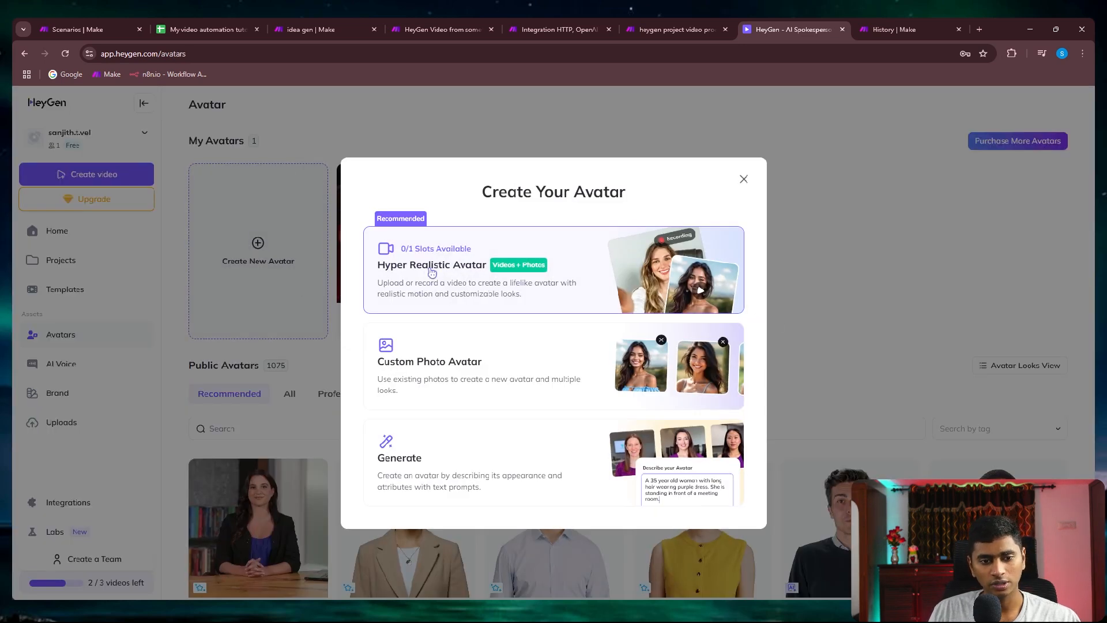
left_click(744, 178)
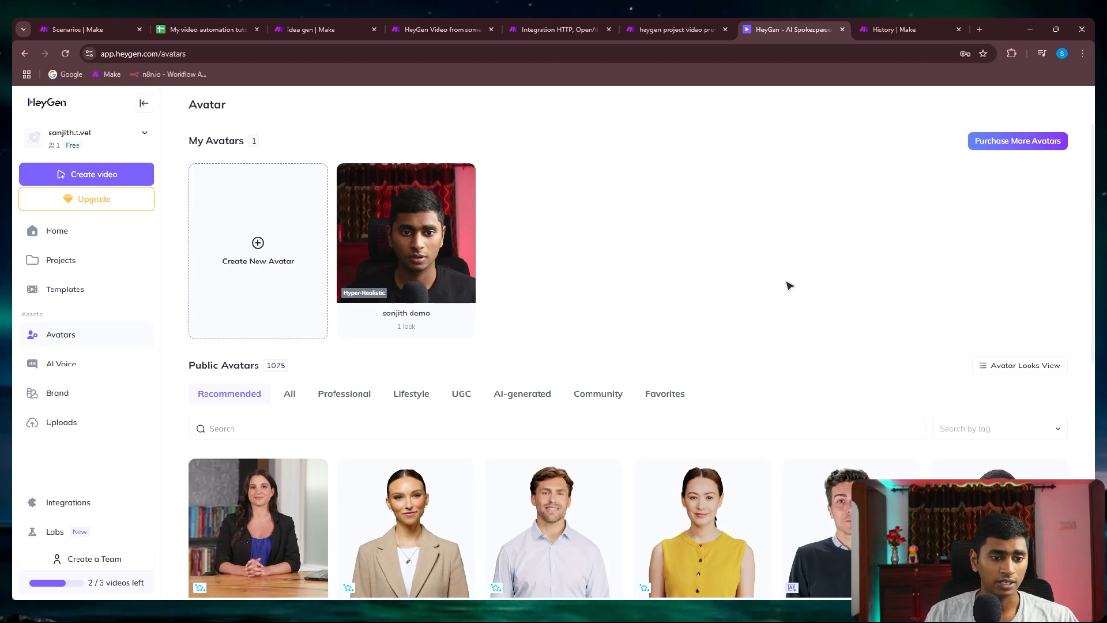
Examine the existing hyper-realistic avatar's look and its video preview, and close the preview
left_click(377, 216)
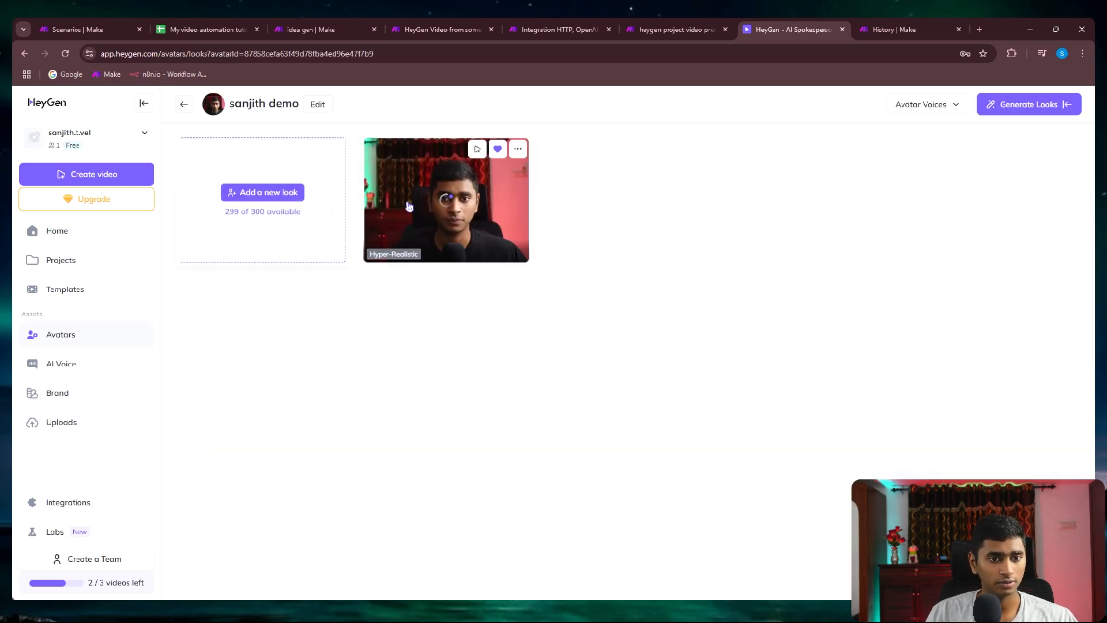
left_click(408, 206)
left_click(302, 181)
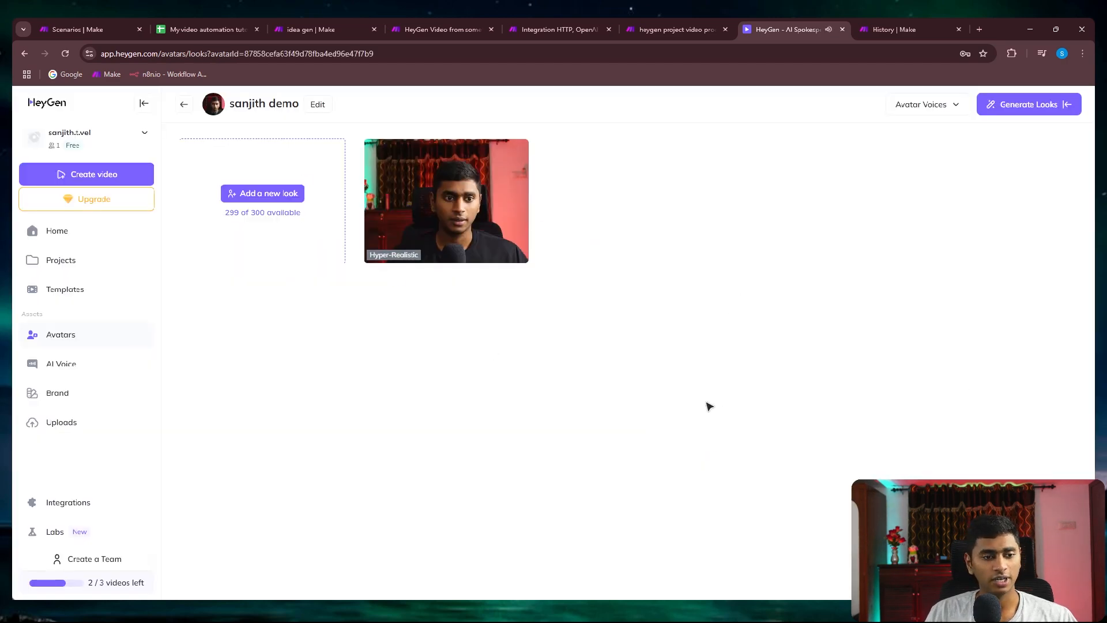
left_click(183, 106)
left_click(410, 322)
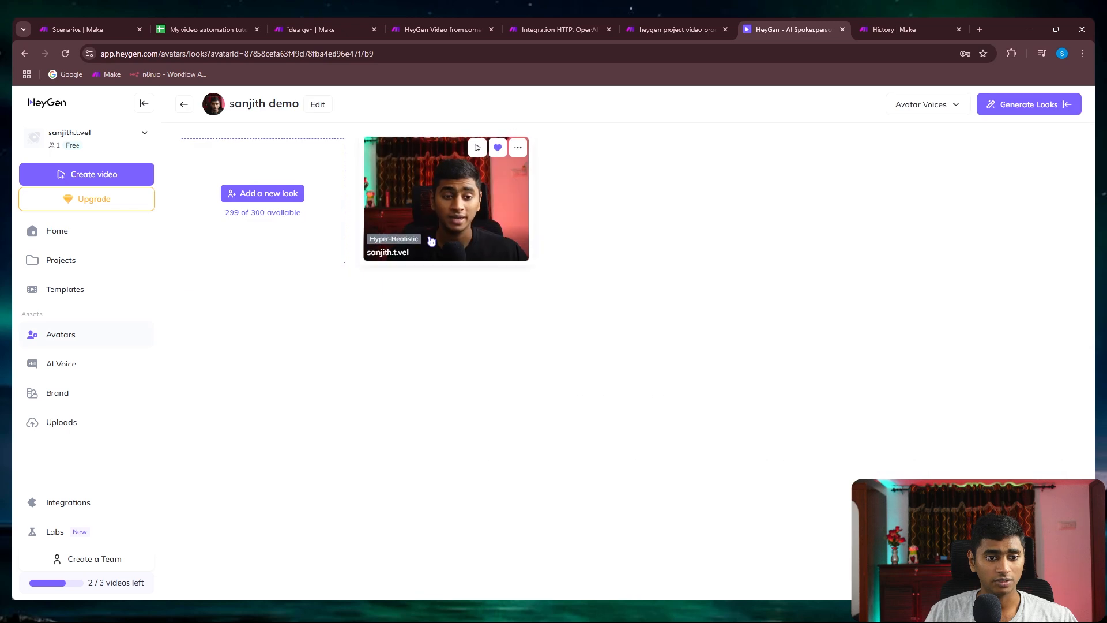
left_click(470, 209)
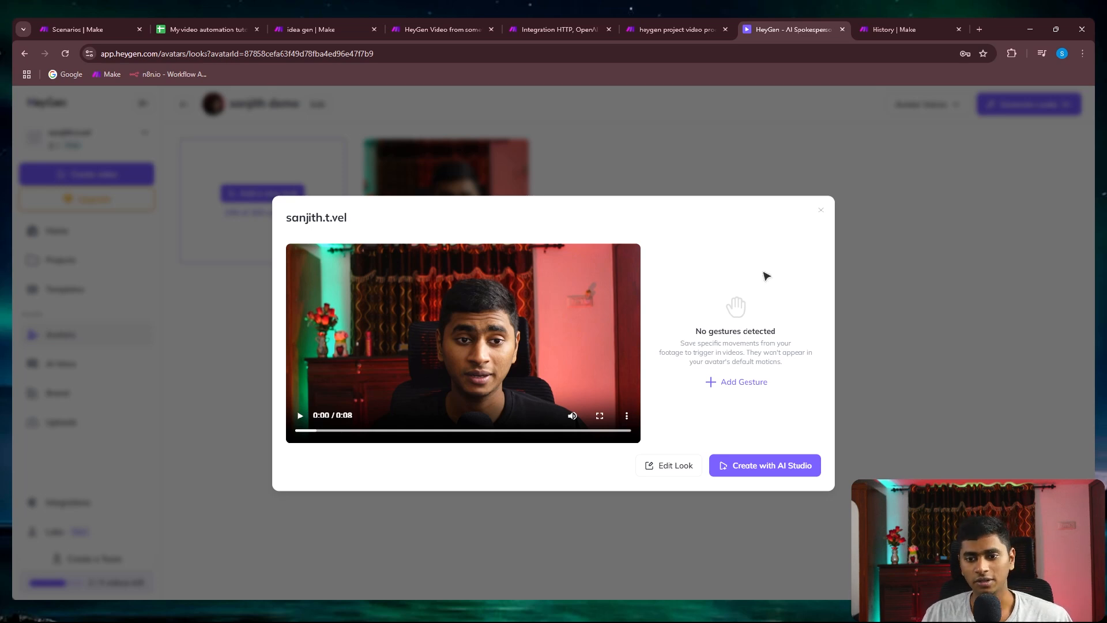
left_click(821, 211)
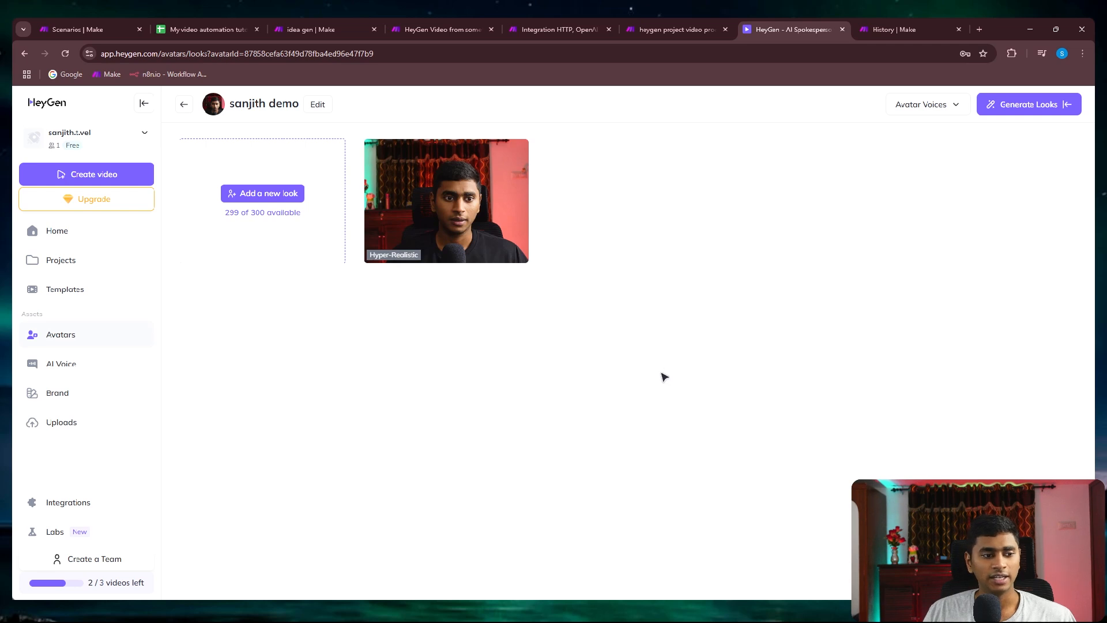
Examine the third-party voice import form and the cloned voice's options on the AI Voice page
left_click(81, 369)
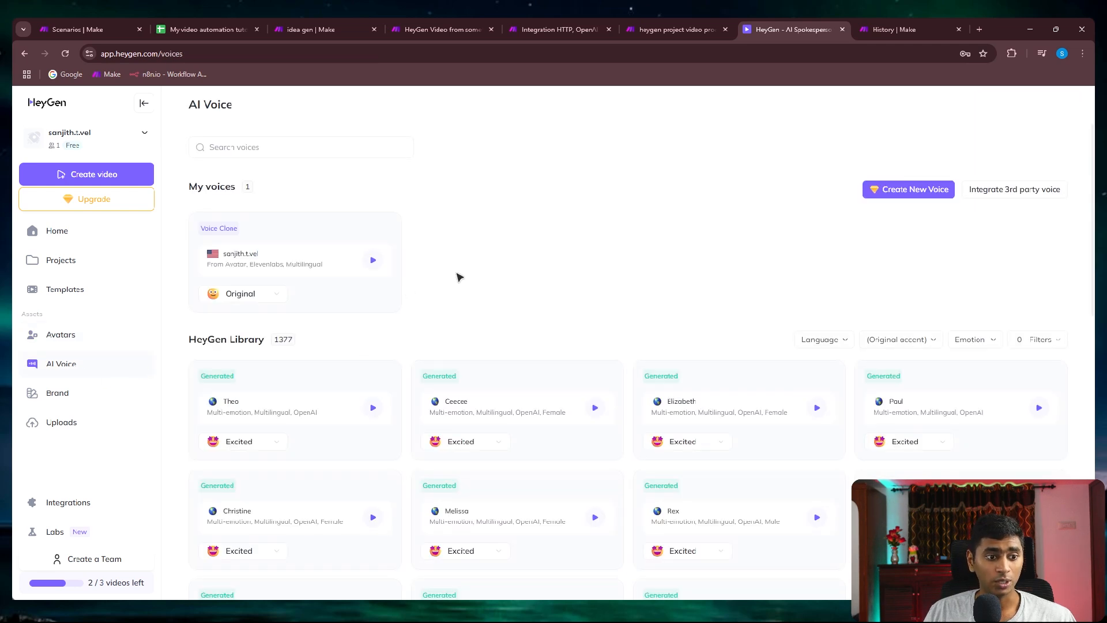
right_click(308, 275)
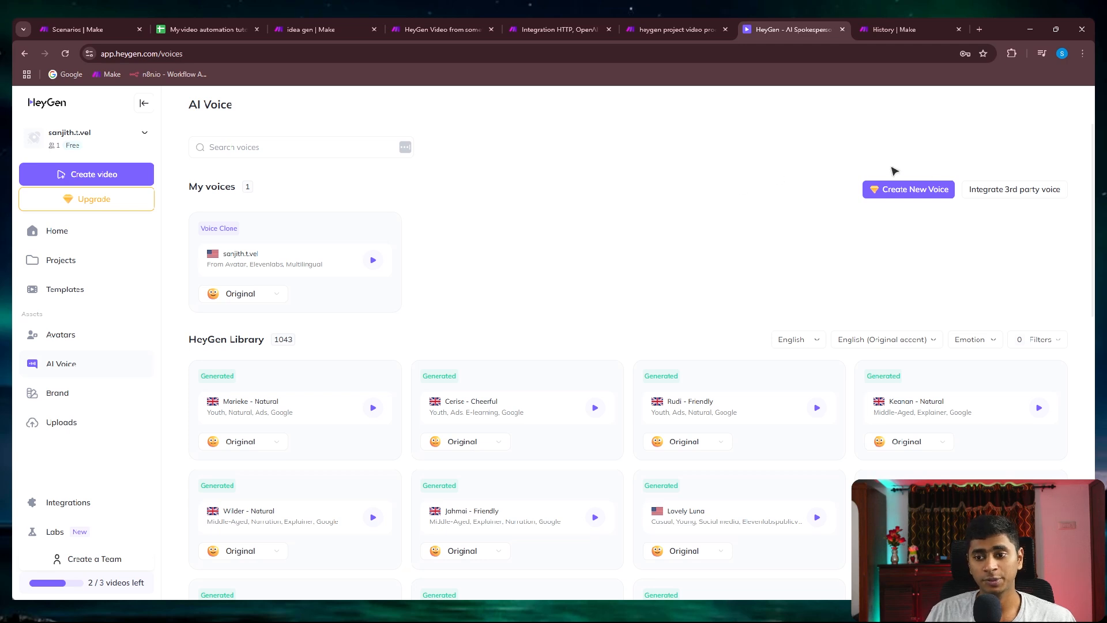
left_click(1016, 190)
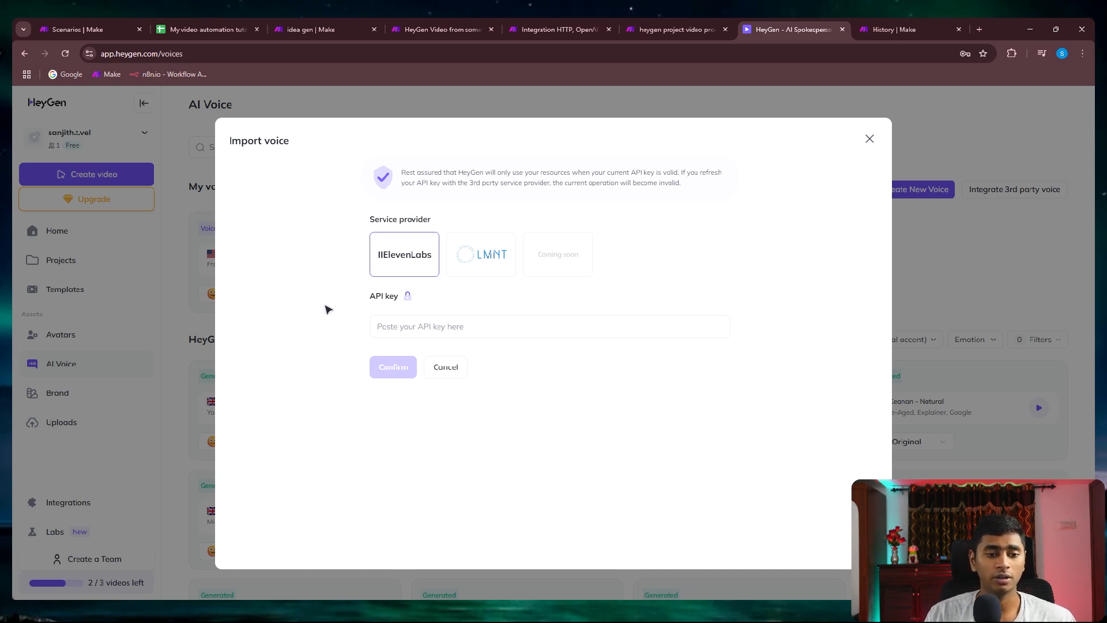
left_click(870, 140)
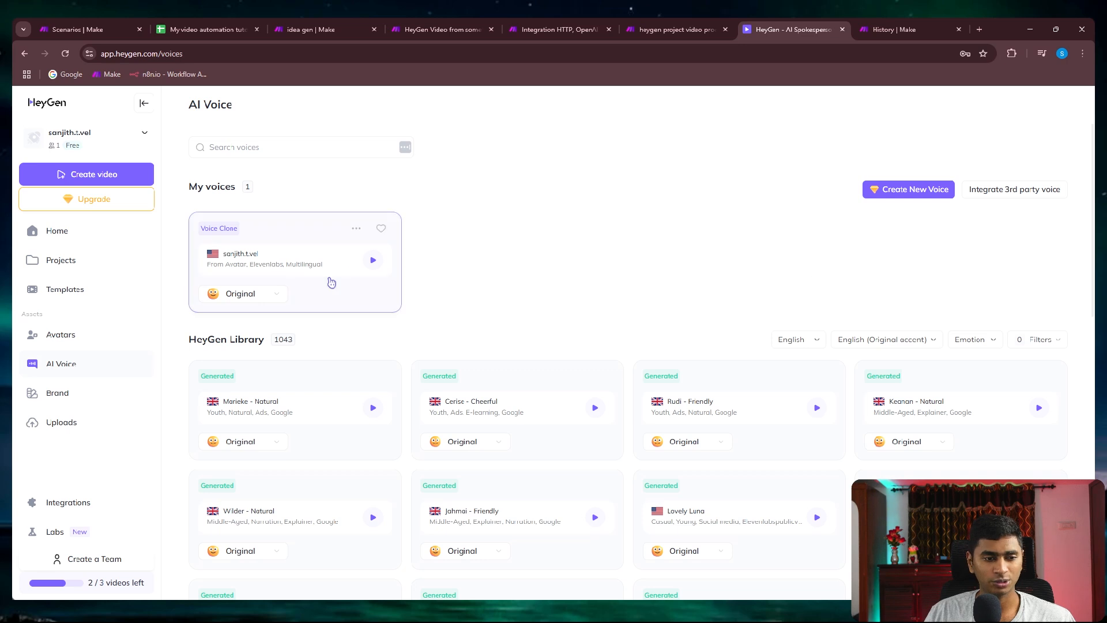
left_click(355, 228)
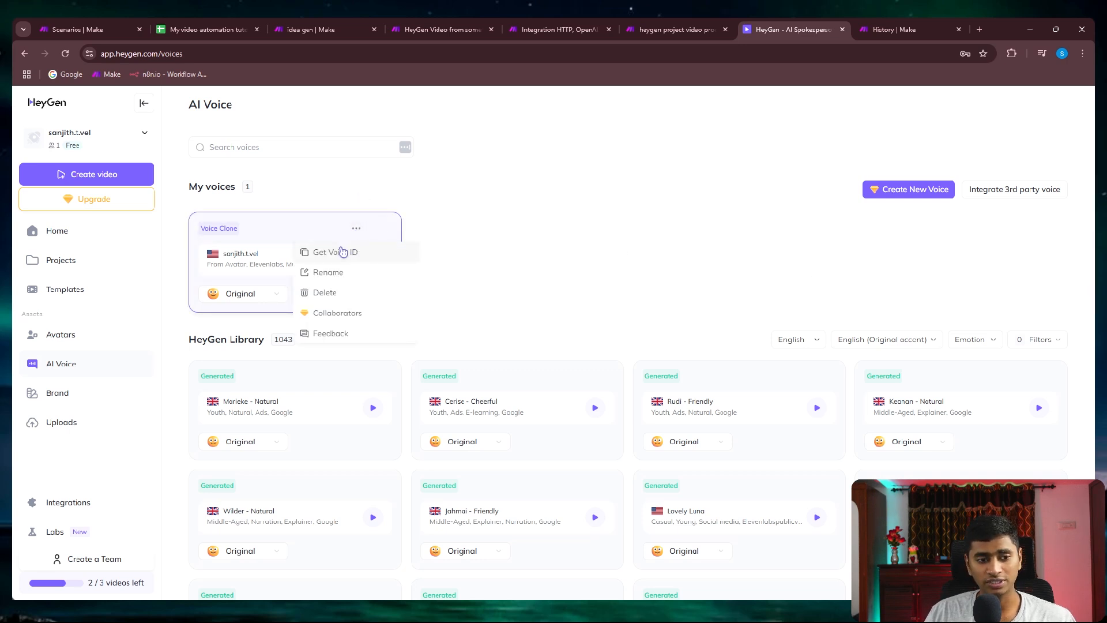
Copy the avatar ID of the existing hyper-realistic avatar's look
left_click(108, 340)
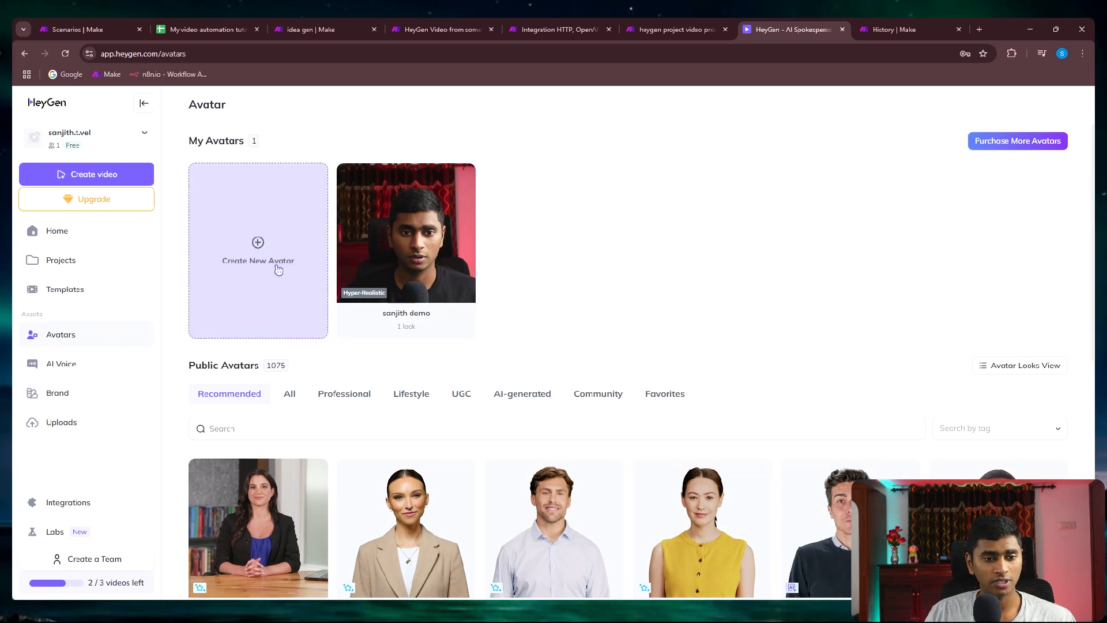
left_click(441, 224)
left_click(518, 147)
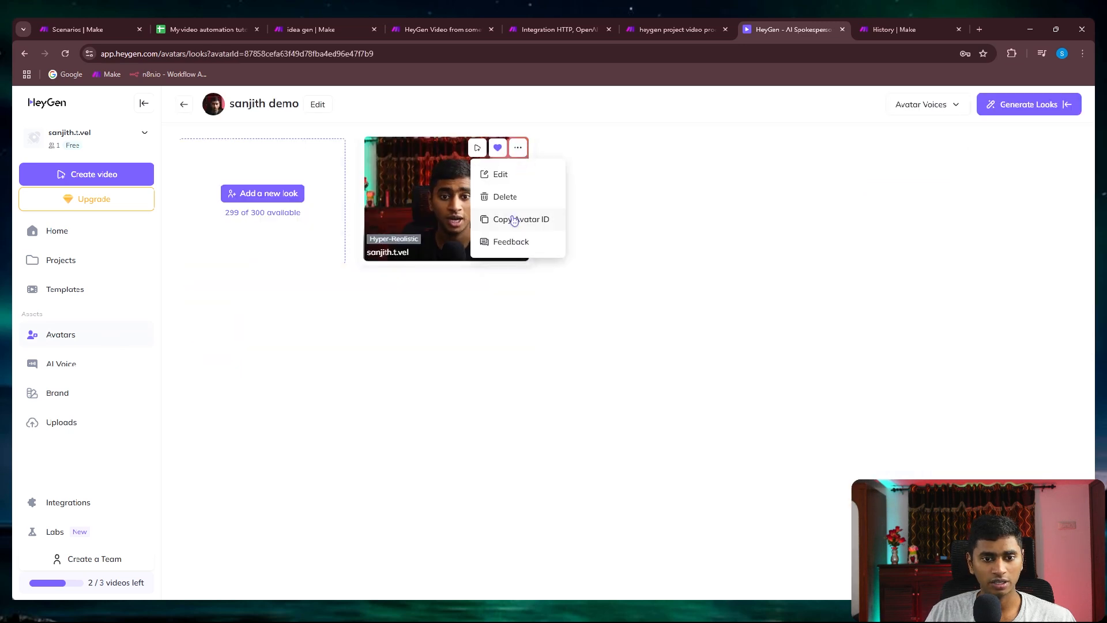
left_click(487, 221)
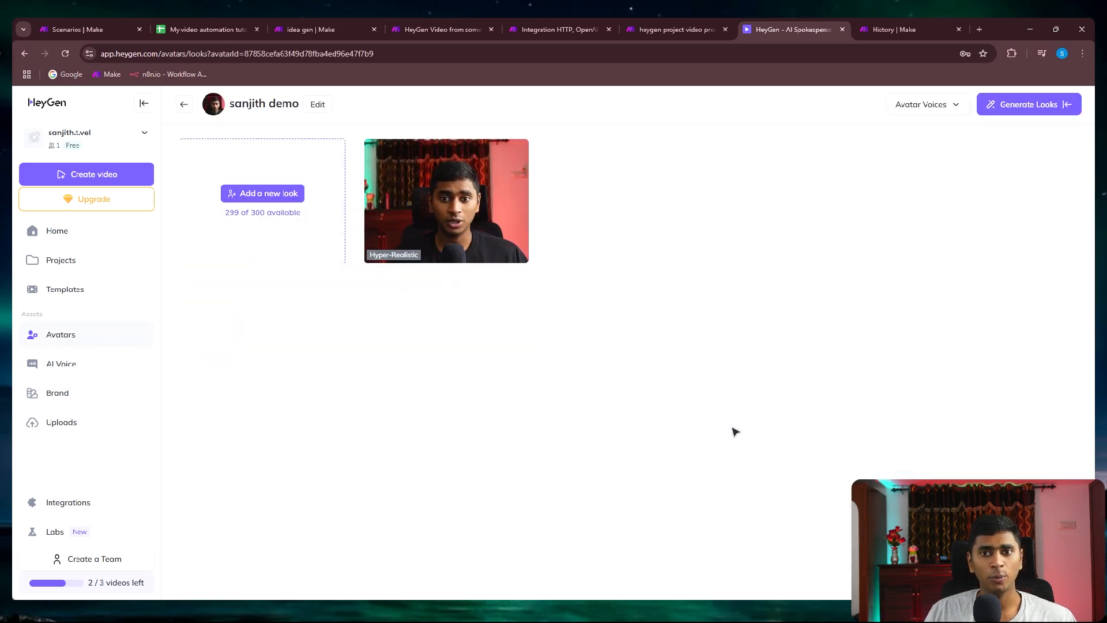
Switch to the heygen project video production scenario in Make and examine its modules from Search Rows onward
left_click(677, 29)
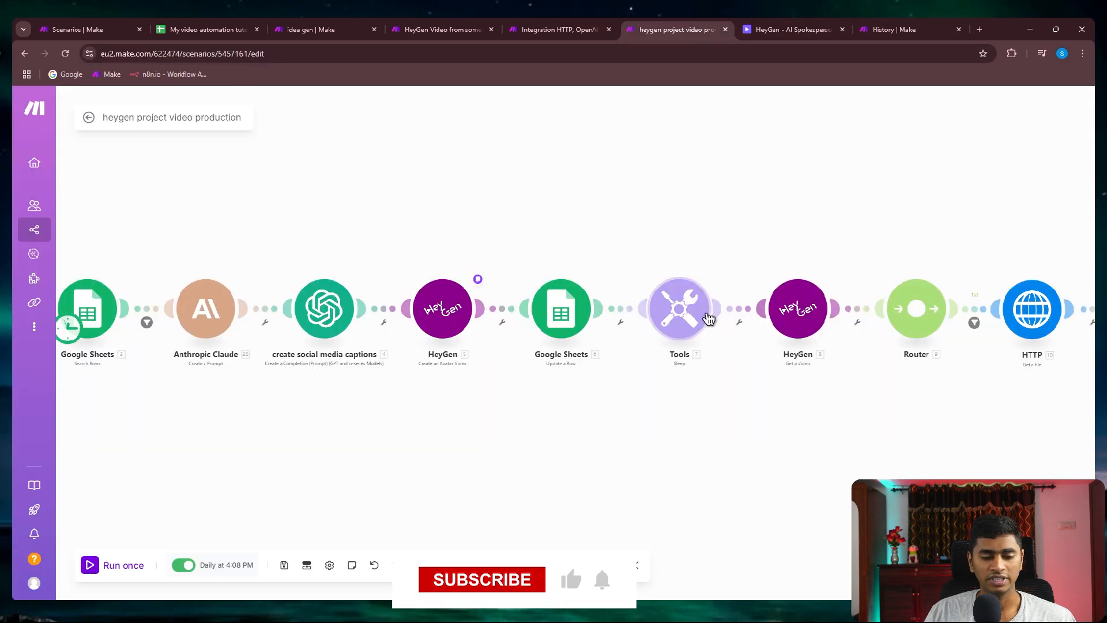
left_click_drag(694, 364, 533, 378)
scroll(309, 290, "up", 4)
left_click_drag(235, 309, 380, 238)
scroll(363, 341, "up", 4)
left_click_drag(416, 286, 401, 372)
left_click_drag(379, 306, 413, 193)
scroll(413, 193, "down", 1)
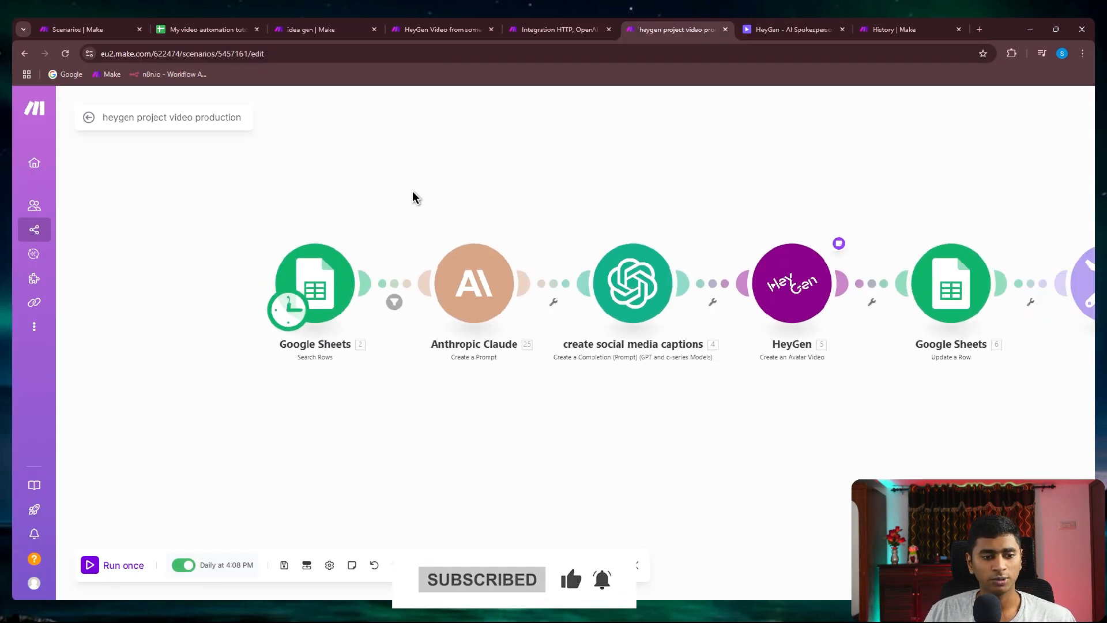
scroll(403, 222, "up", 1)
left_click_drag(137, 193, 415, 489)
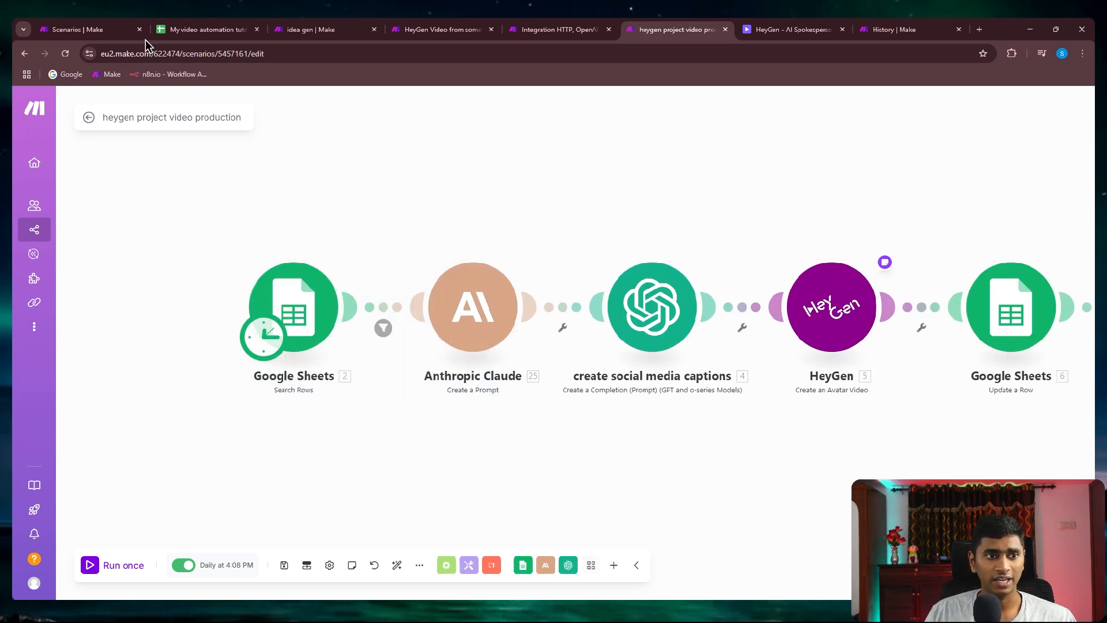
Move the My video automation tutorial spreadsheet's browser tab beside the heygen project scenario and look at the Video Idea column
left_click_drag(185, 23, 521, 27)
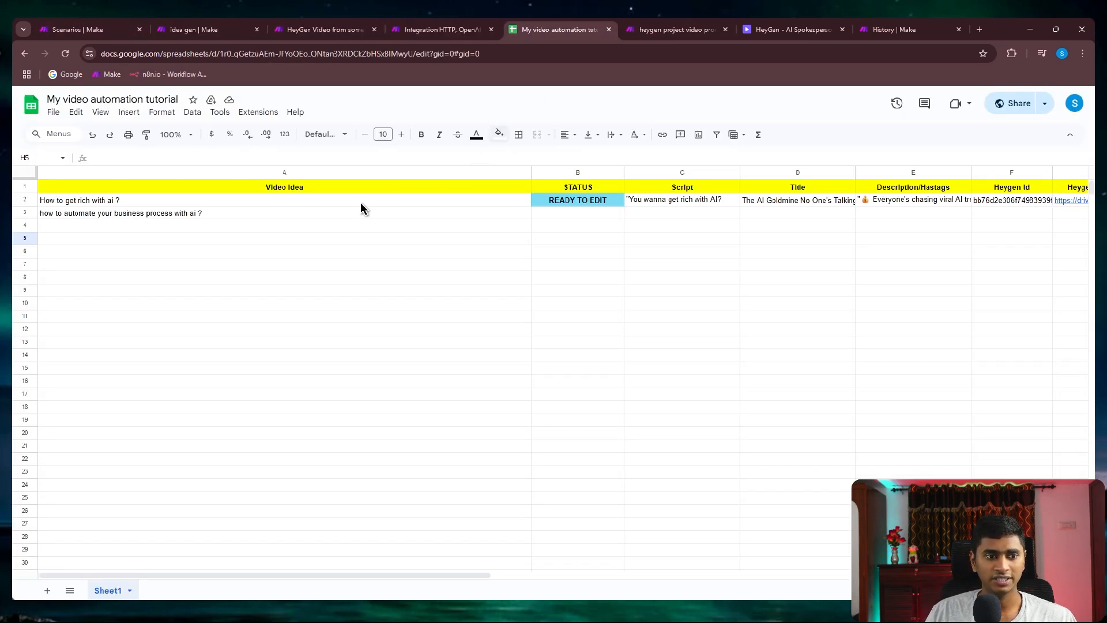
double_click(185, 226)
left_click(217, 238)
left_click(219, 315)
double_click(217, 353)
key("ctrl+Up")
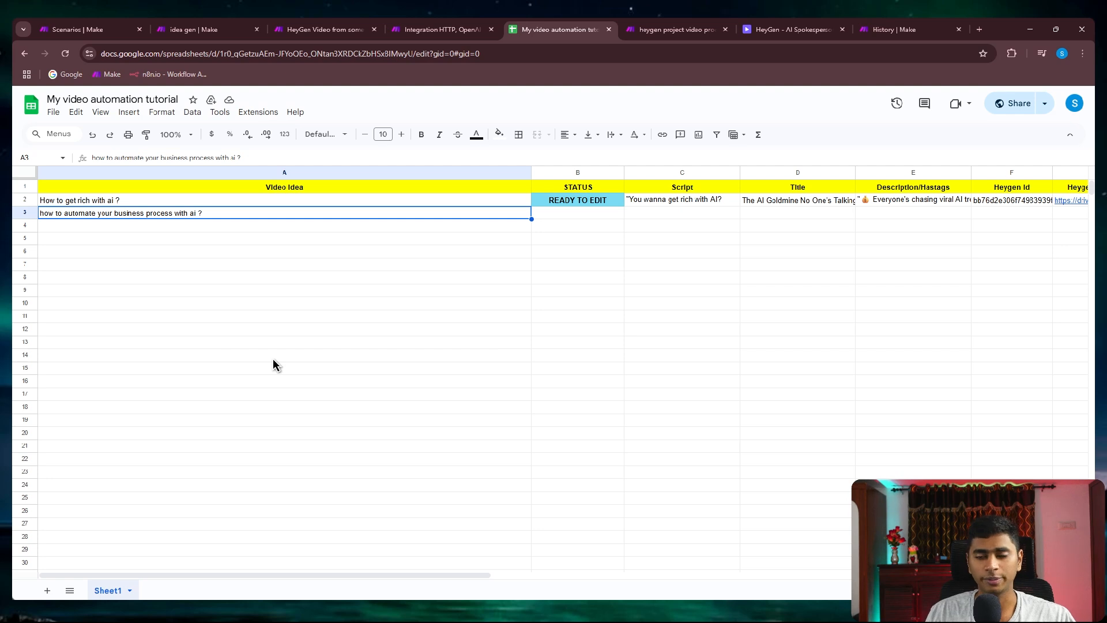
Look at the start of the Make scenario and the spreadsheet columns from Status to Final file name
left_click(674, 30)
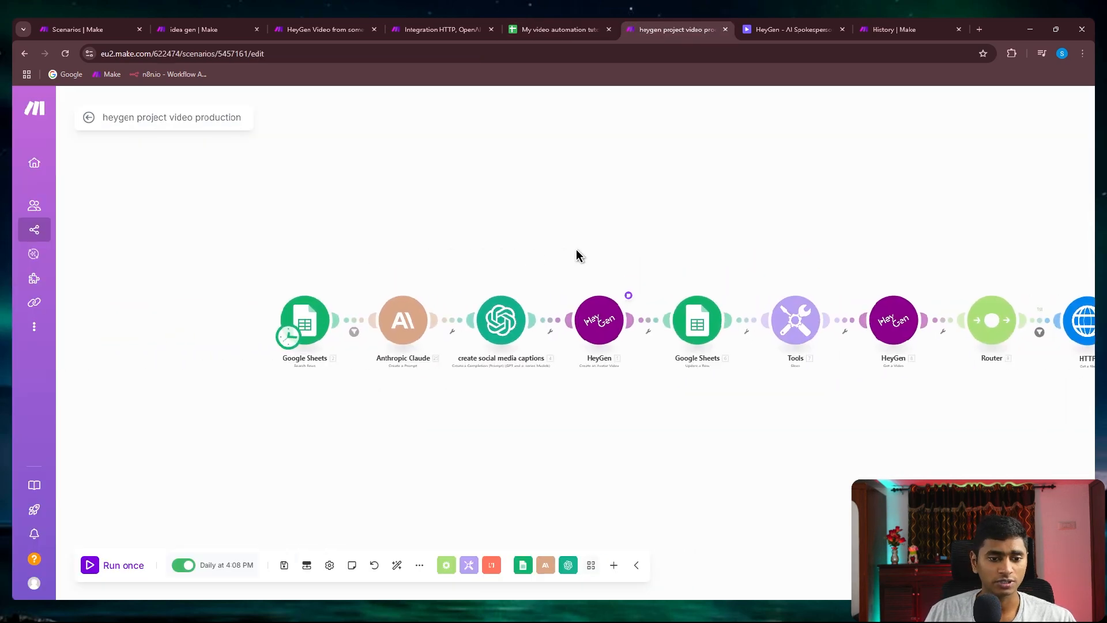
left_click(556, 29)
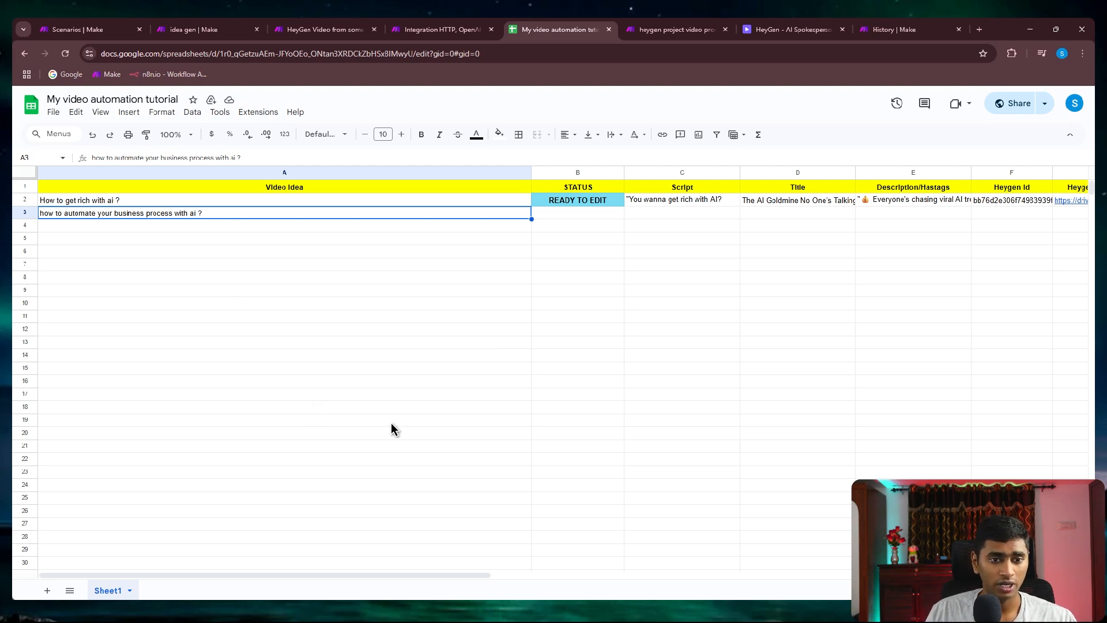
left_click_drag(444, 575, 518, 576)
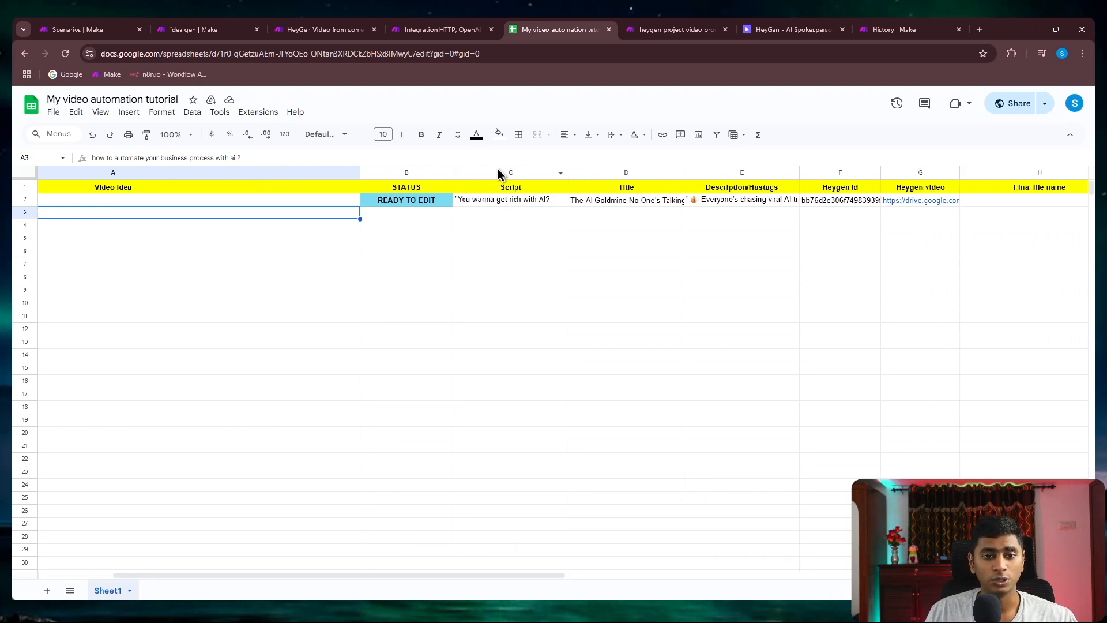
Review the column mappings in the Google Sheets Update a Row module that follows HeyGen Create an Avatar Video
left_click(674, 30)
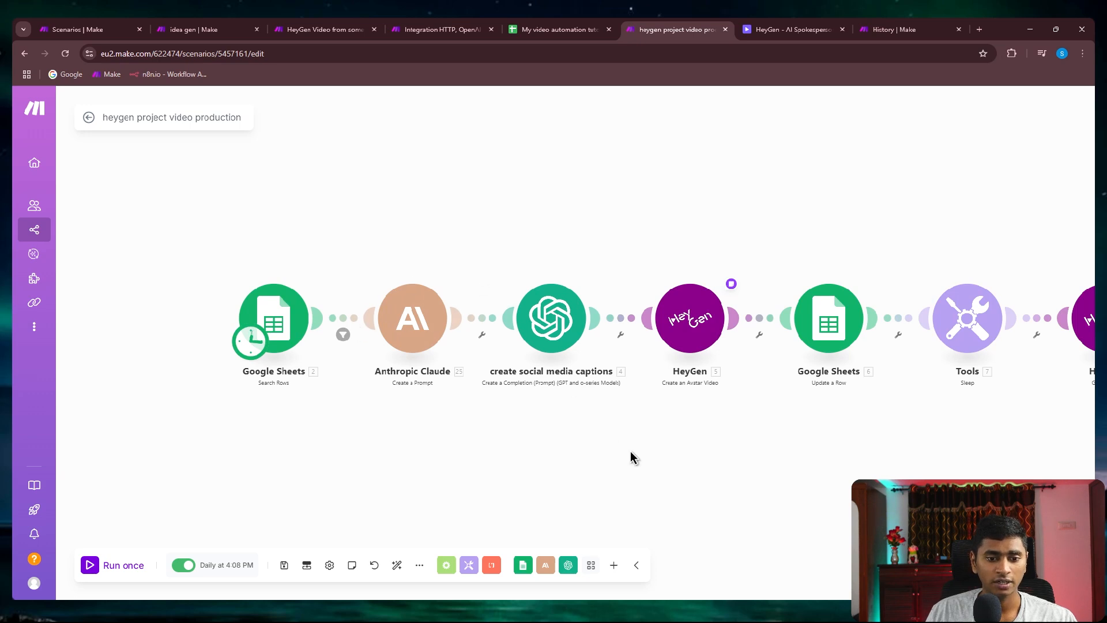
left_click_drag(484, 258, 310, 251)
left_click_drag(563, 441, 521, 452)
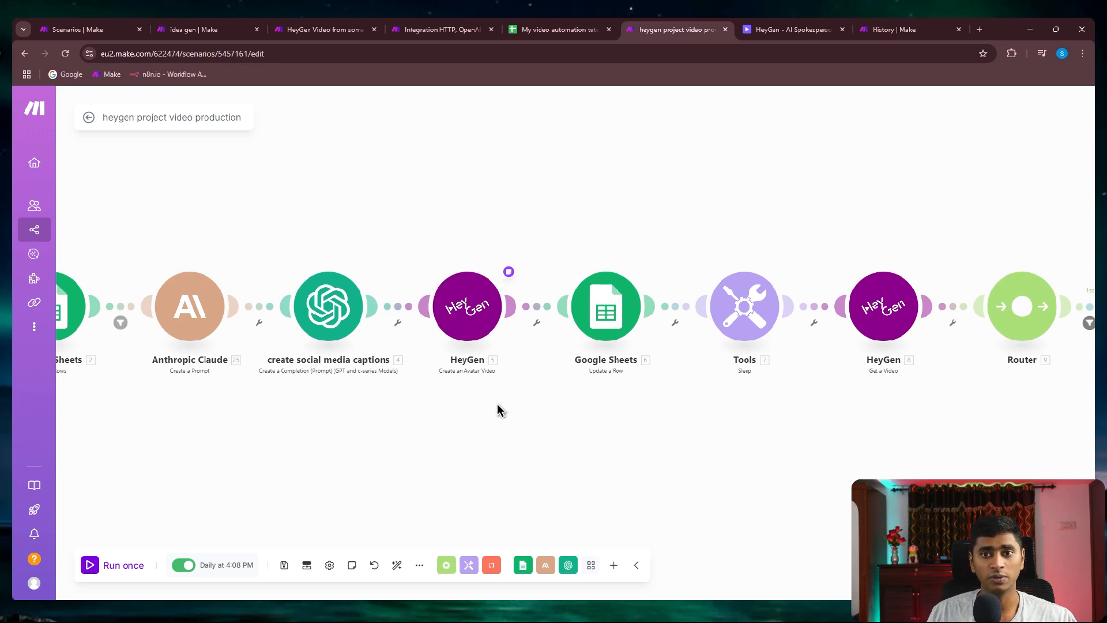
left_click_drag(497, 407, 398, 393)
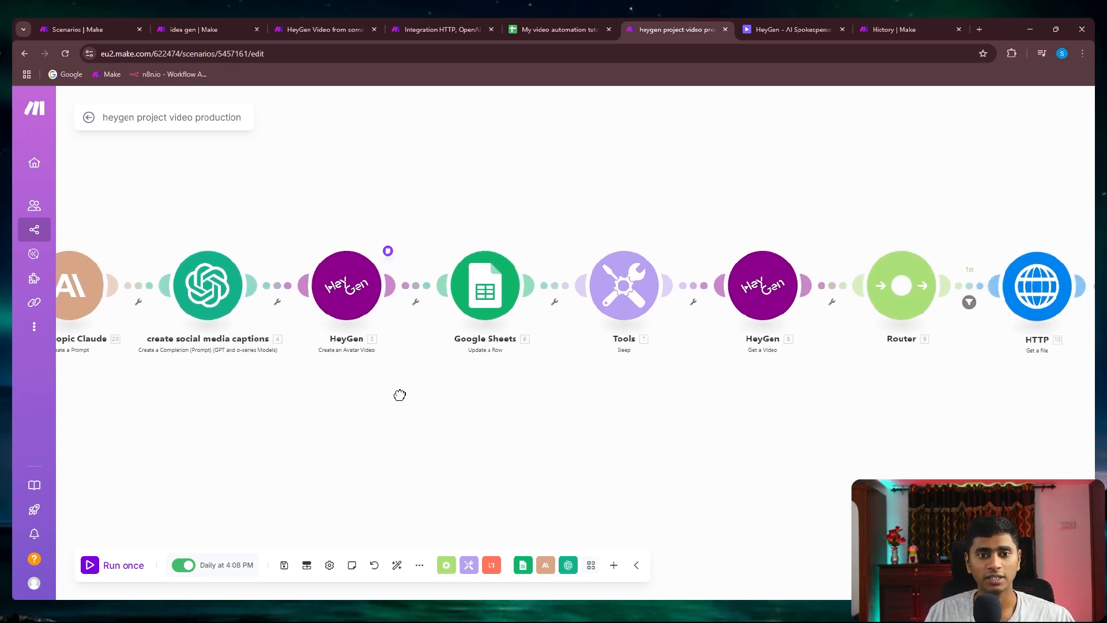
left_click(490, 278)
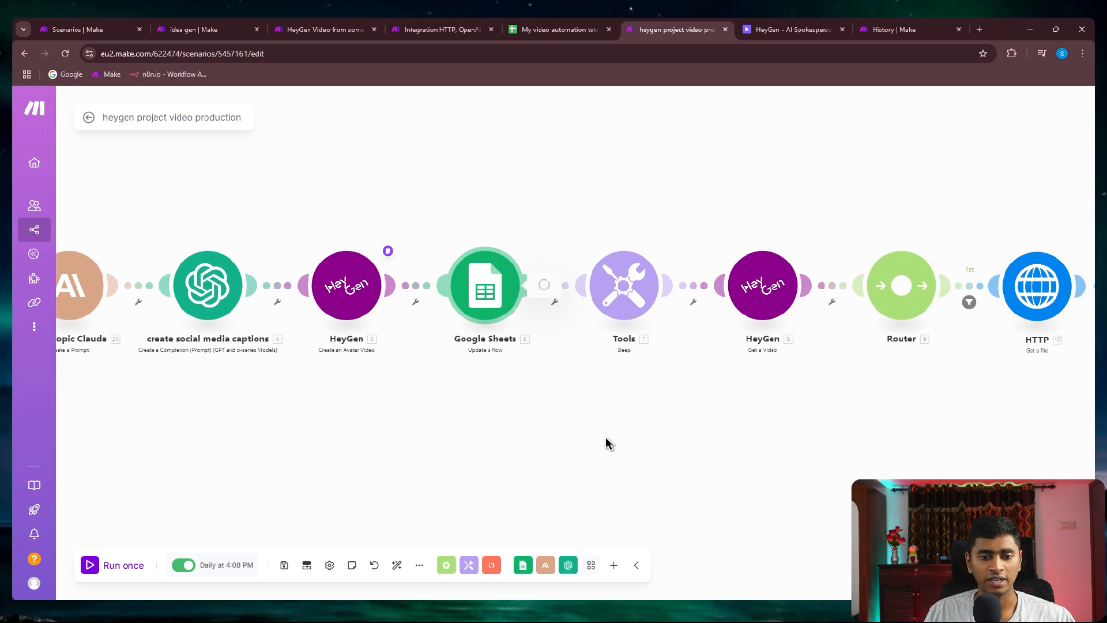
scroll(660, 380, "down", 5)
scroll(670, 354, "down", 2)
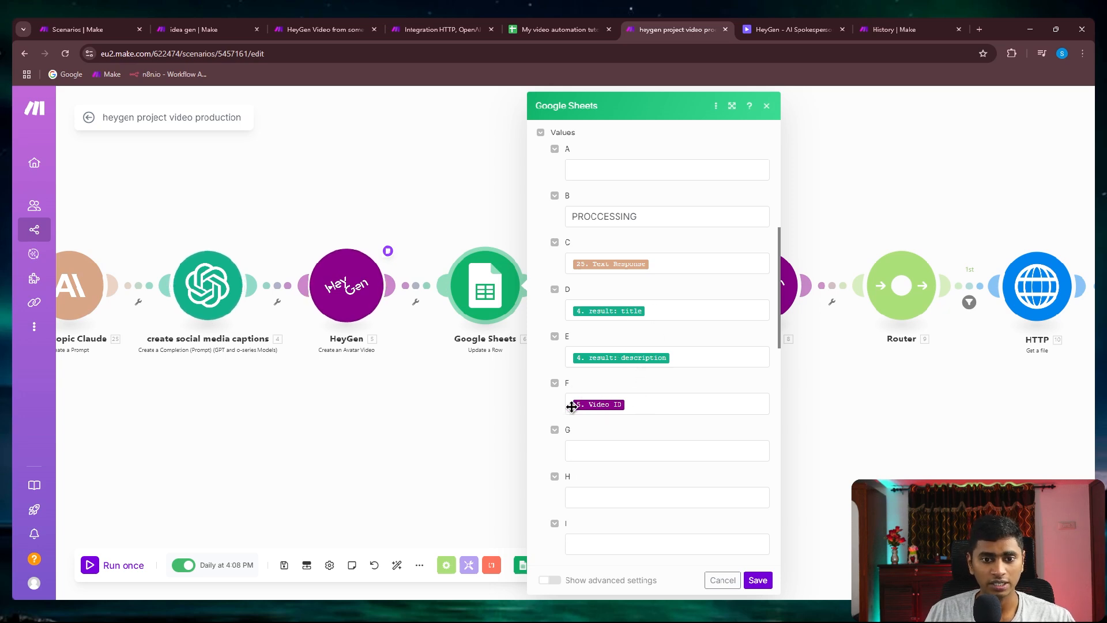
left_click(489, 107)
Set the status of the video idea in row 2 of the spreadsheet to PROCCESSING
left_click(553, 29)
left_click(402, 201)
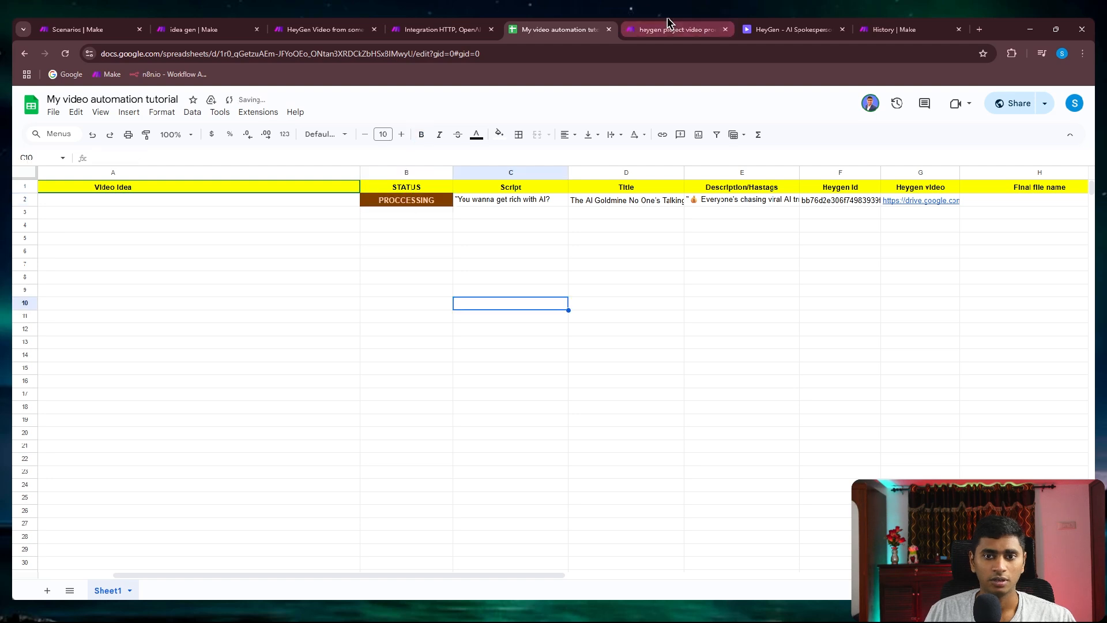
Return to the Make scenario and check the settings of the Sleep module and the HeyGen Get a Video module
left_click(669, 29)
left_click(427, 282)
left_click(669, 334)
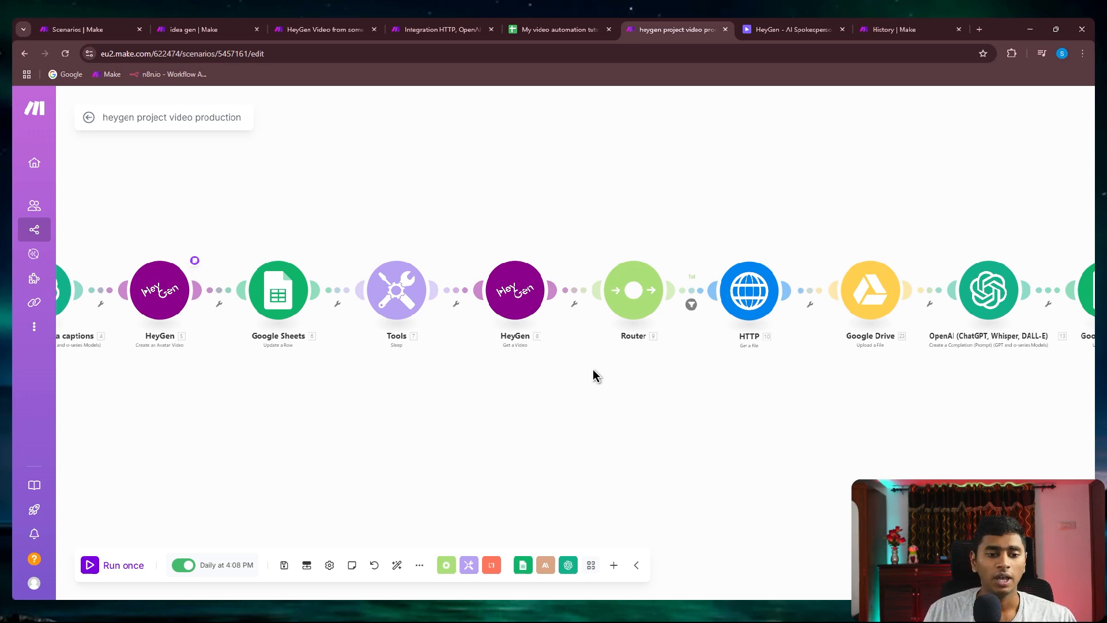
scroll(548, 372, "up", 1)
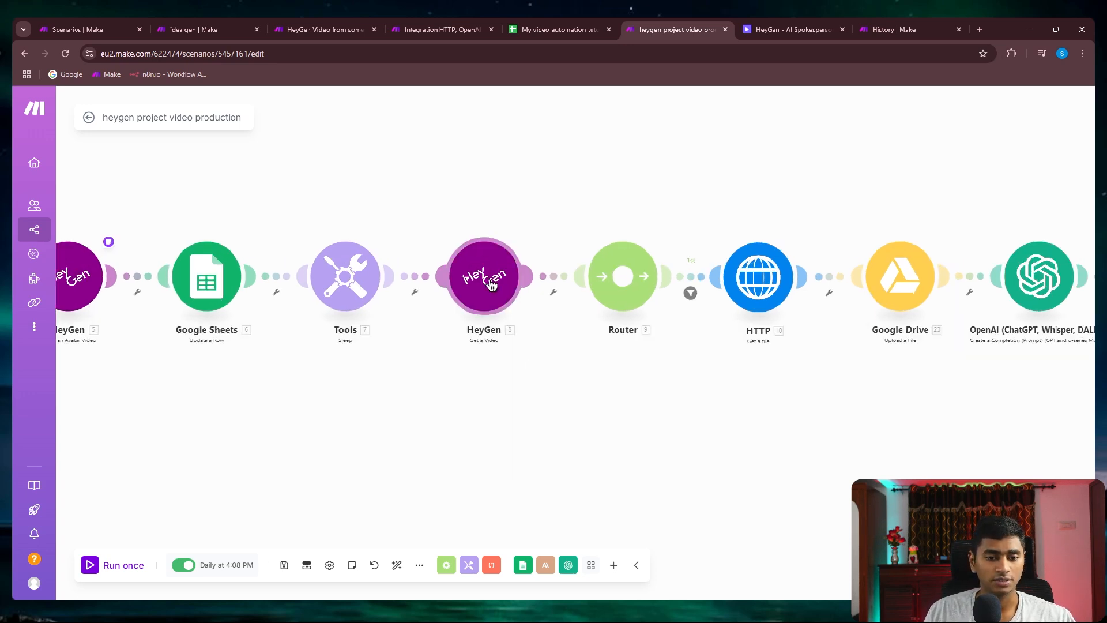
left_click(492, 284)
left_click(721, 397)
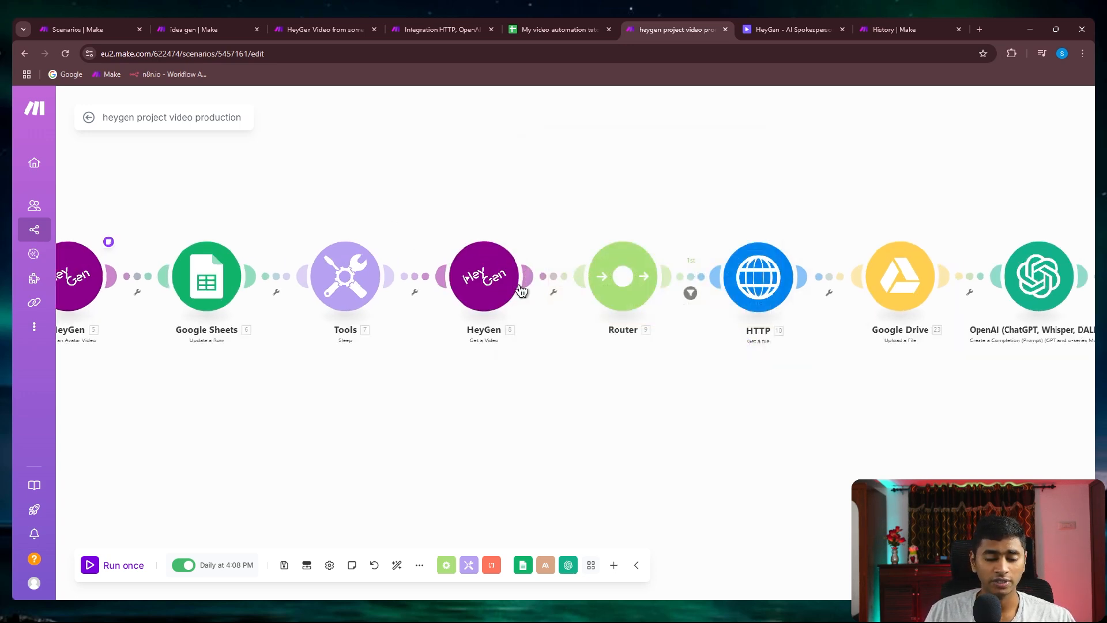
Look over the Make scenario from the Router to Gmail and check the settings of the last Google Sheets Update a Row module
scroll(522, 288, "right", 5)
scroll(737, 376, "right", 5)
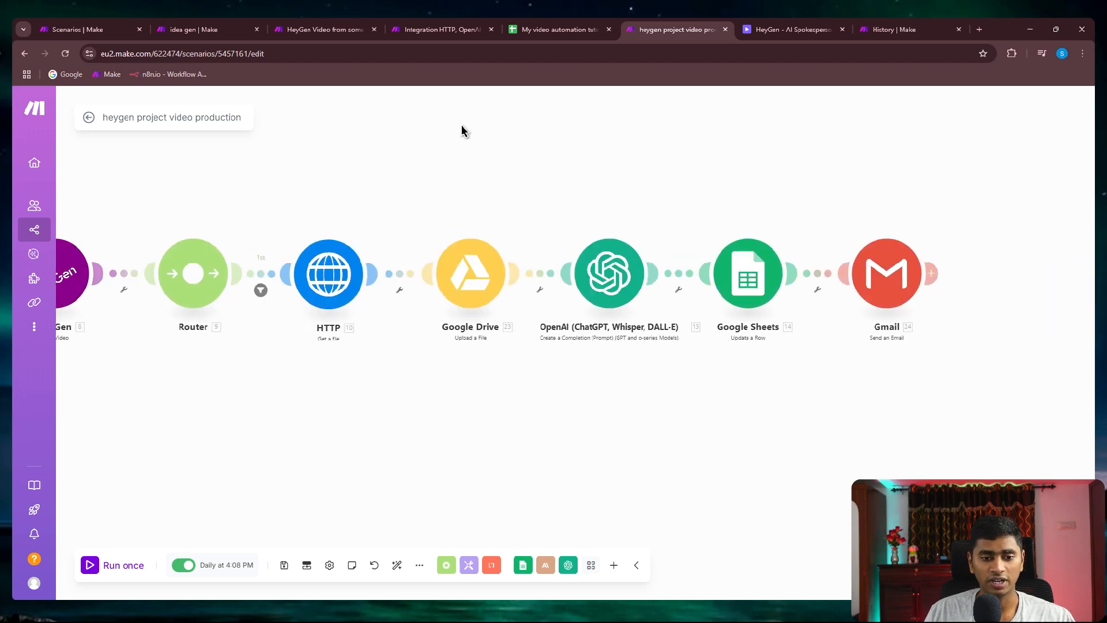
scroll(439, 141, "down", 1)
scroll(642, 410, "right", 1)
scroll(511, 186, "up", 1)
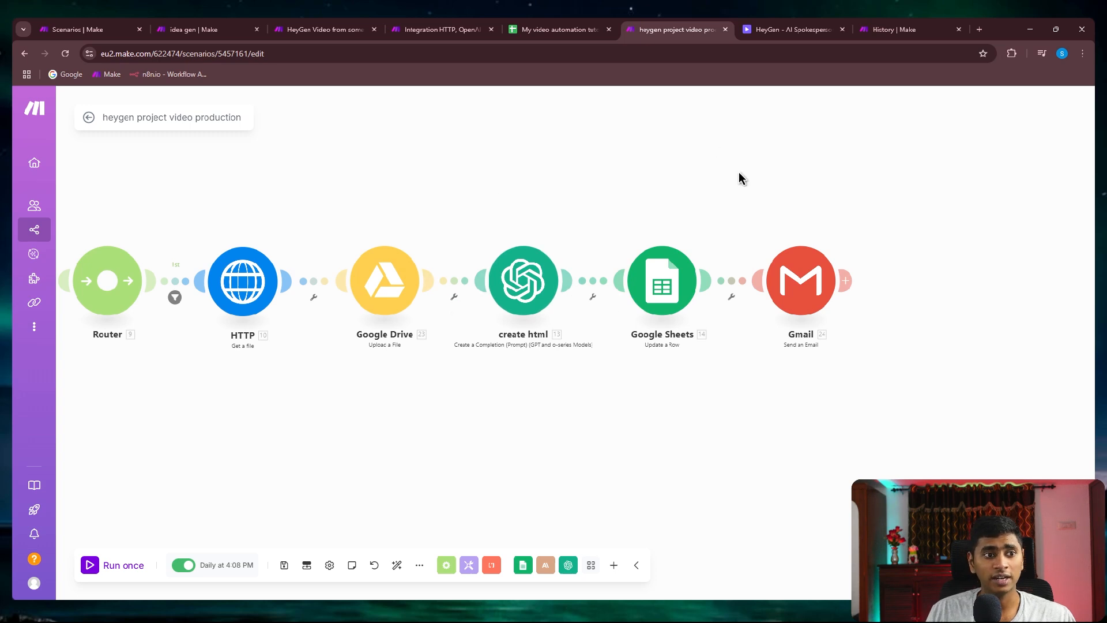
left_click(664, 289)
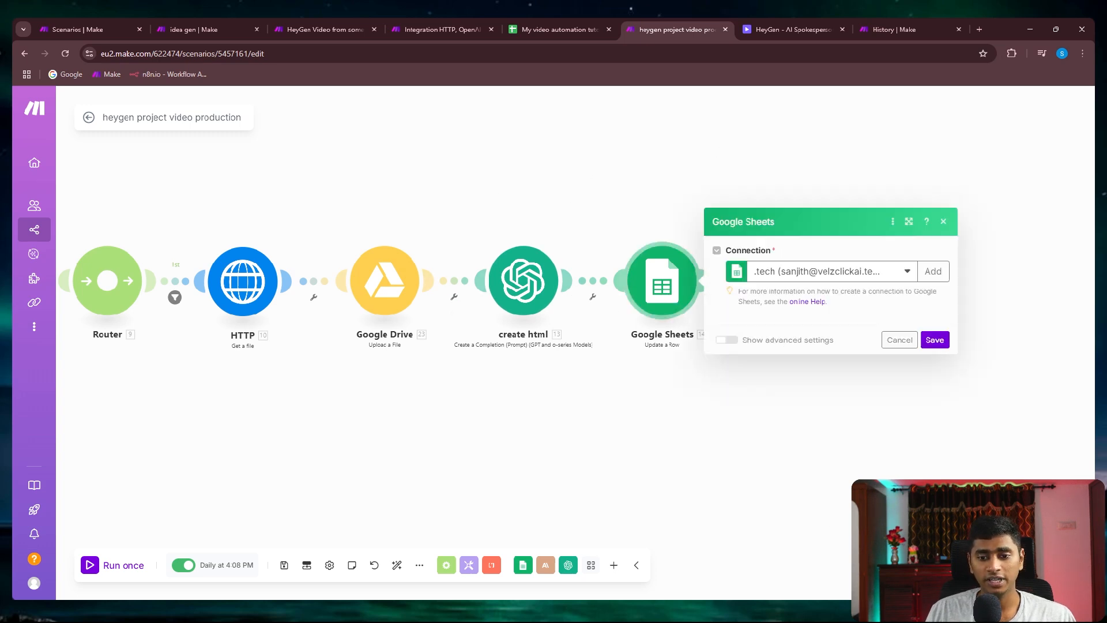
scroll(866, 468, "down", 4)
left_click(589, 446)
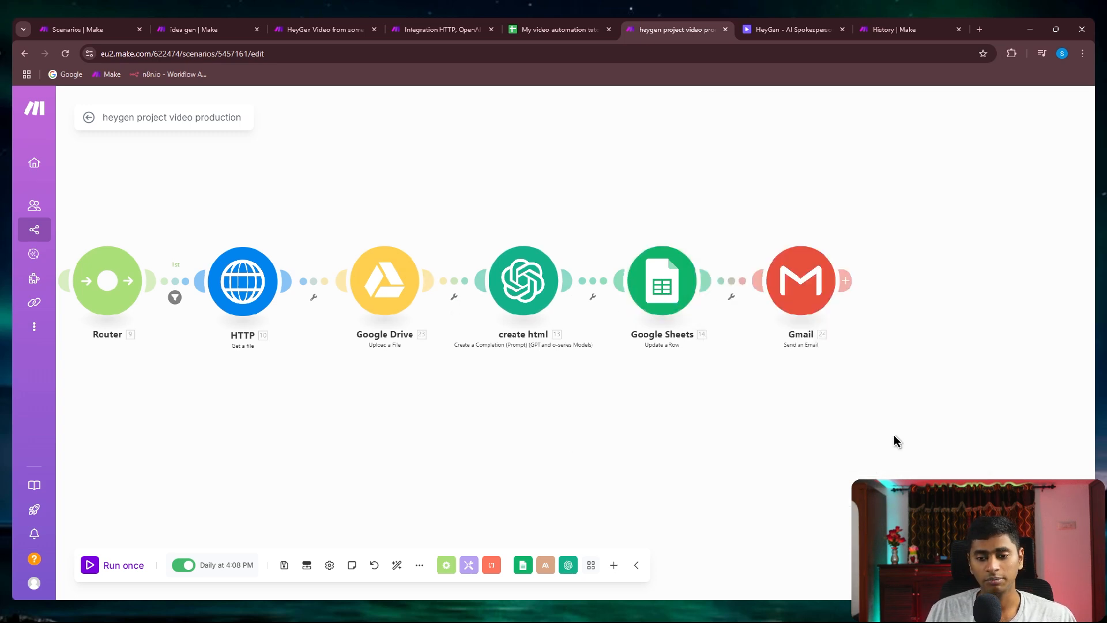
Review the recipient, subject and content mapping in the Gmail Send an Email module at the end of the scenario
left_click_drag(894, 439, 763, 427)
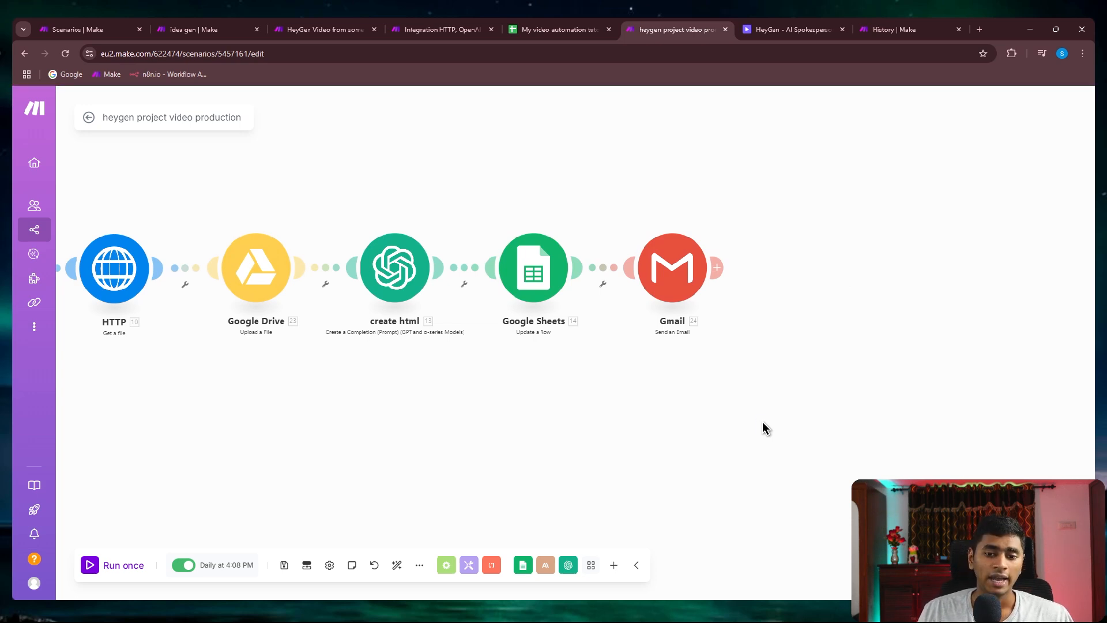
left_click(704, 282)
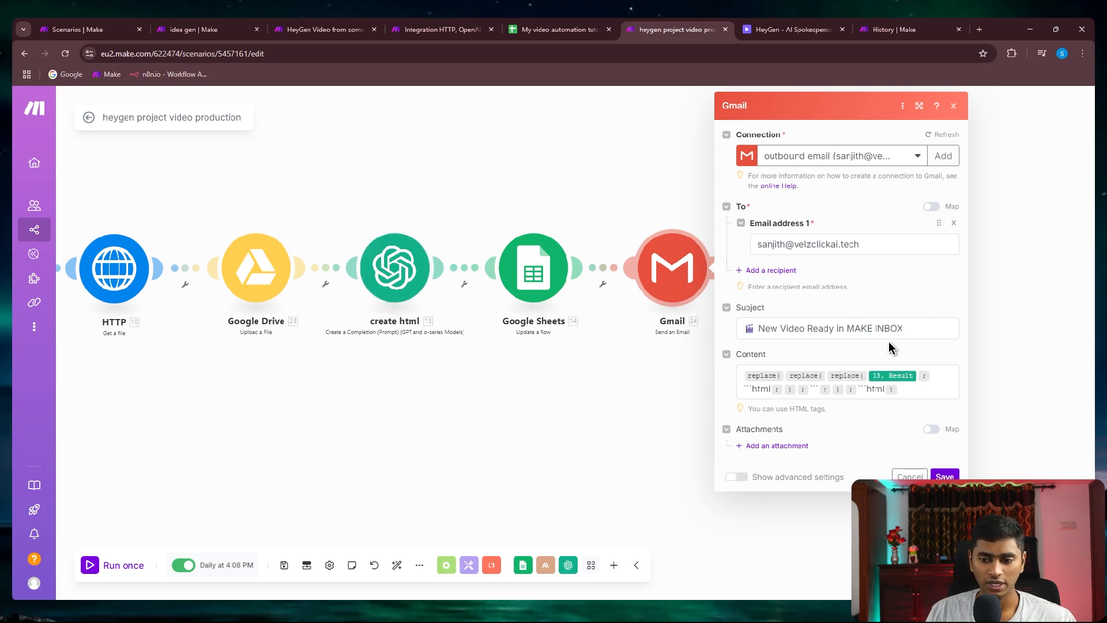
left_click(910, 476)
left_click_drag(731, 372, 844, 369)
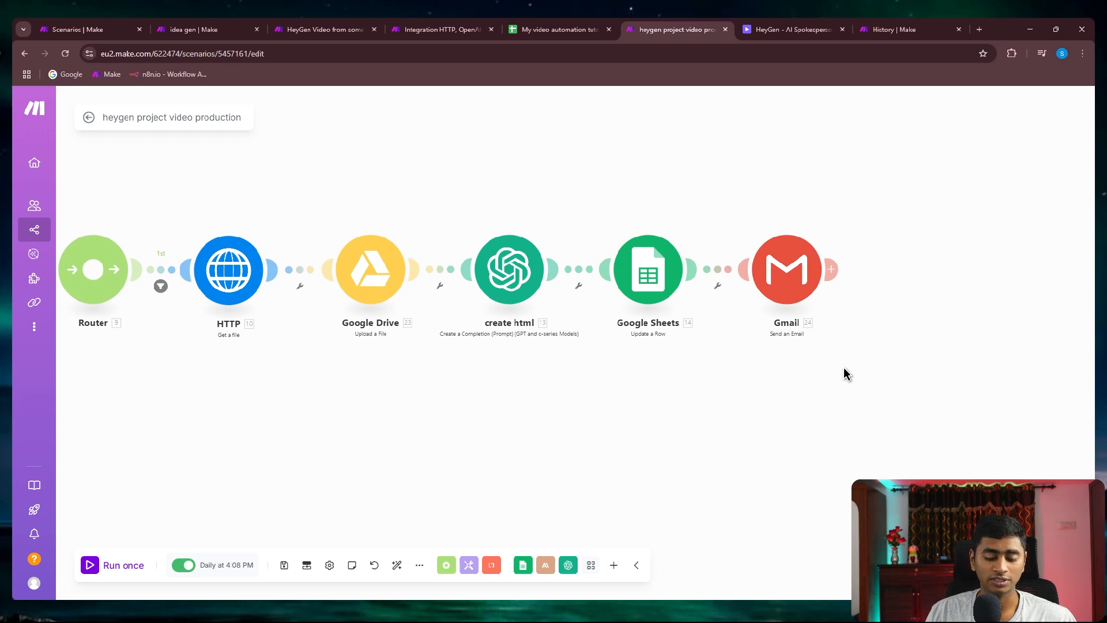
Switch to Gmail and read the body of the "New Video Ready in MAKE INBOX" email
key("alt+Tab")
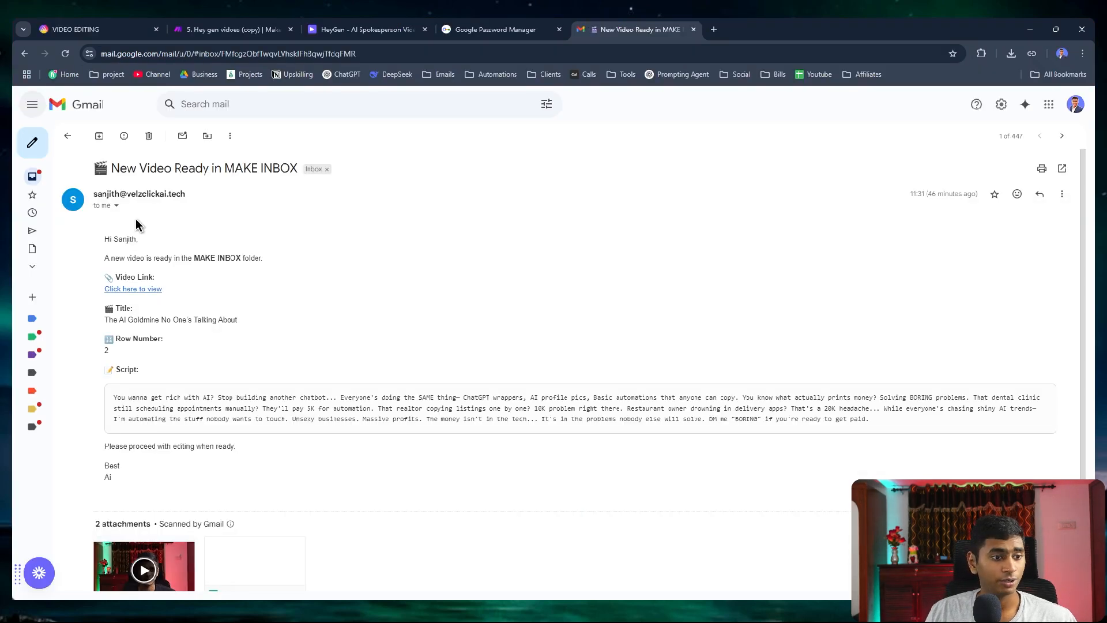
left_click_drag(95, 238, 367, 482)
left_click(468, 486)
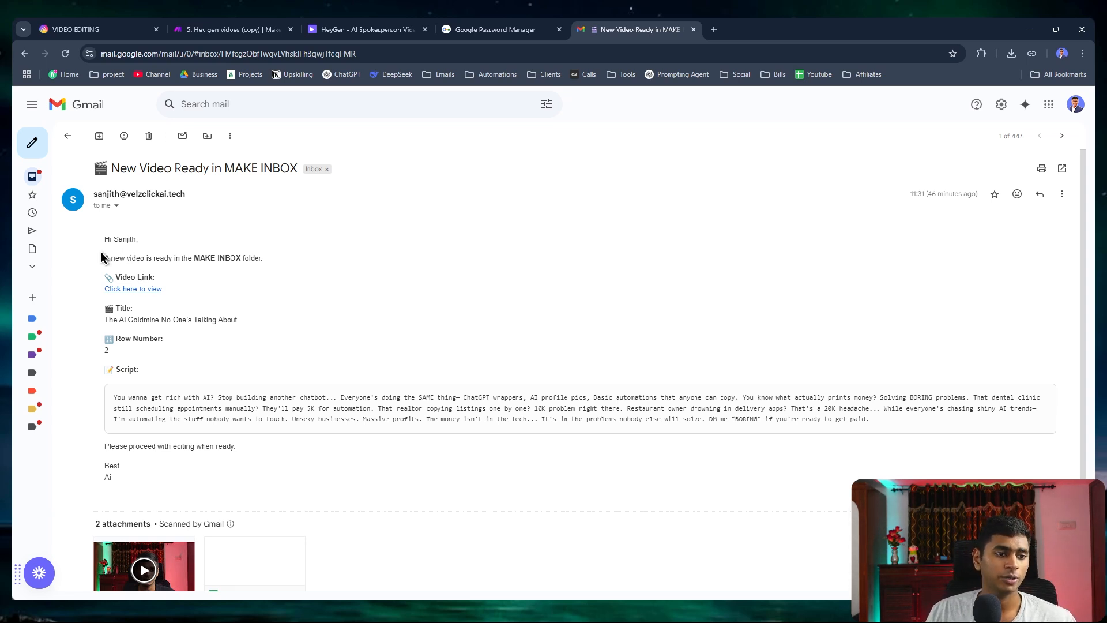
left_click_drag(103, 257, 260, 268)
left_click(320, 283)
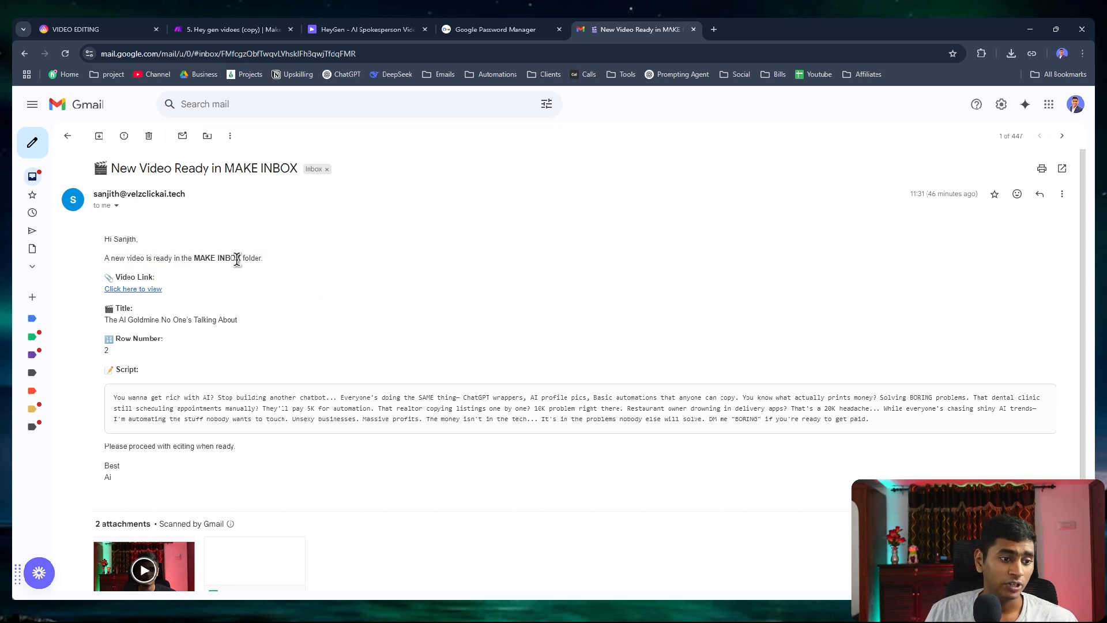
Open the email's video link and play the first few seconds of file.mp4 in Google Drive
left_click(147, 290)
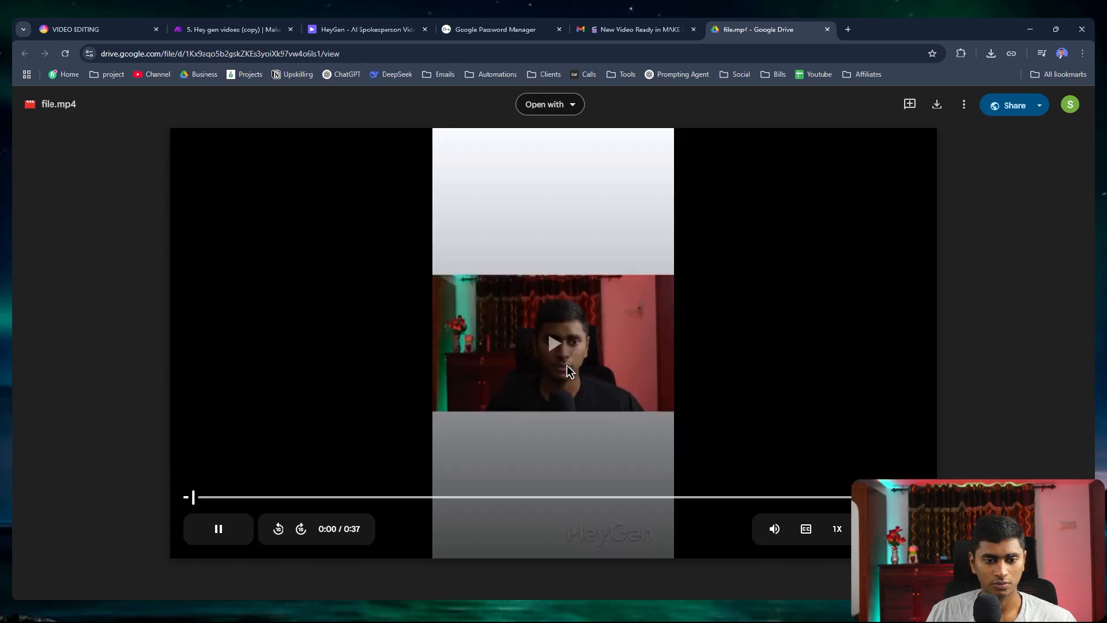
left_click(635, 371)
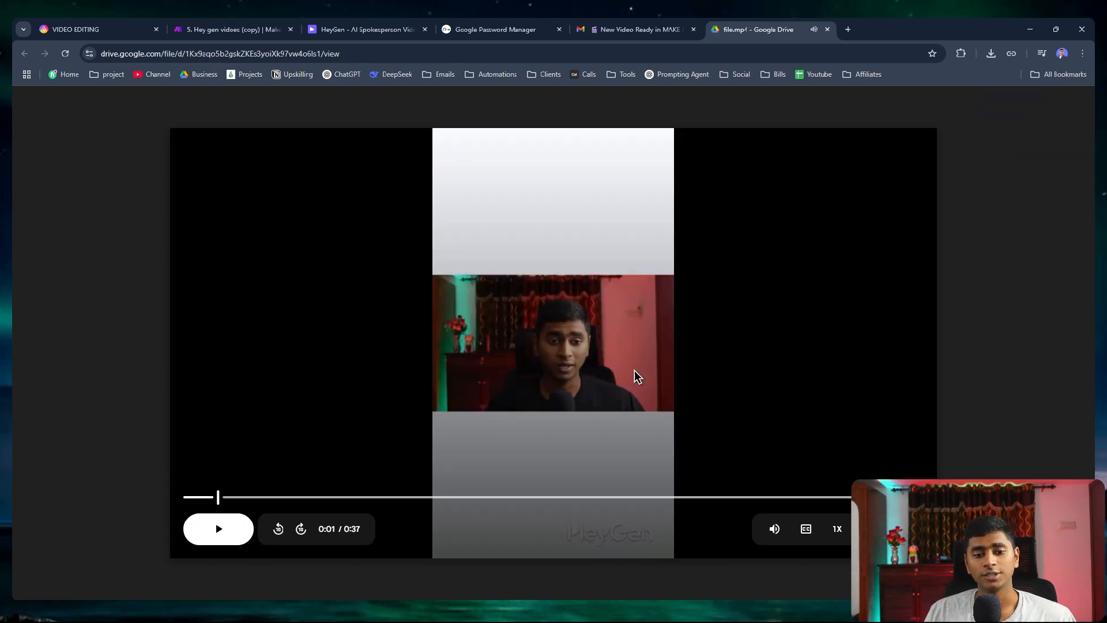
left_click(591, 372)
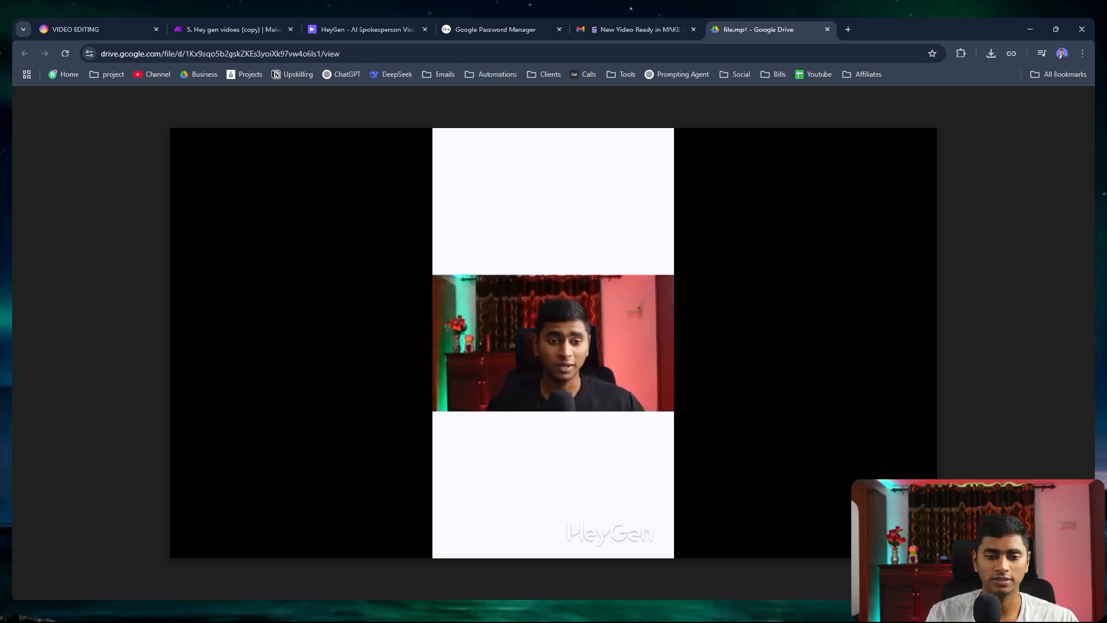
left_click(611, 341)
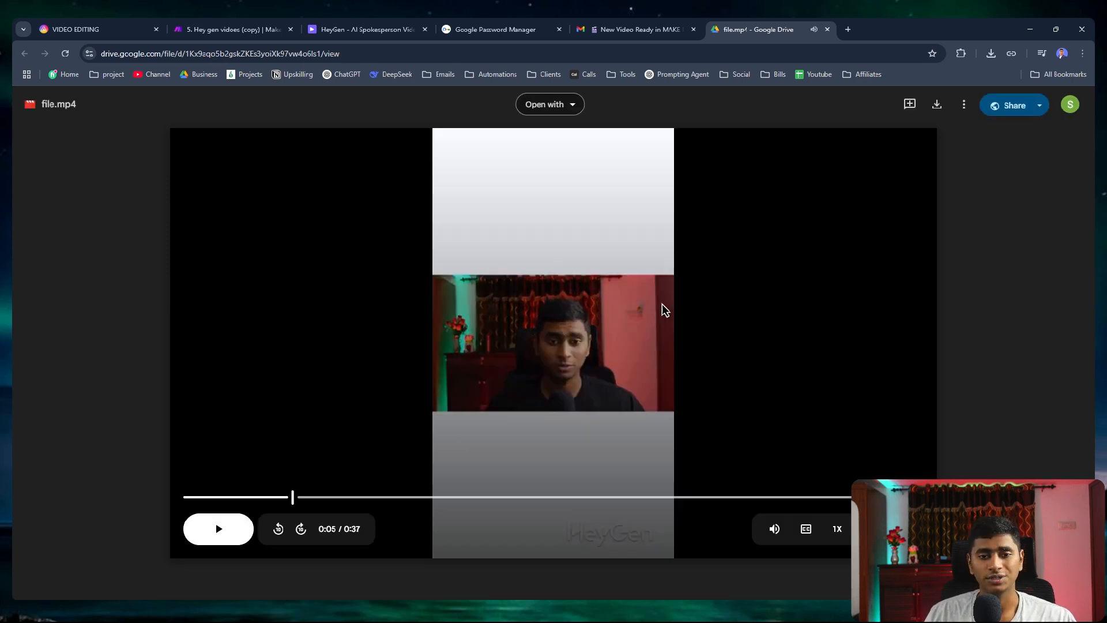
Return to the notification email and look at its title, row number, script and attachments
left_click(627, 27)
scroll(366, 370, "down", 2)
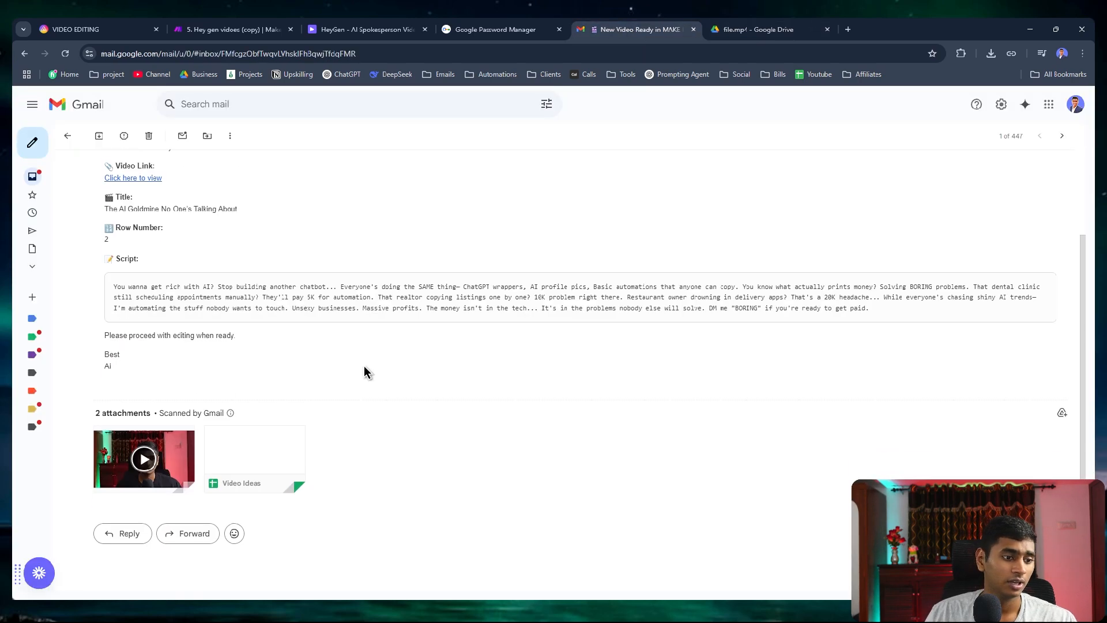
scroll(391, 396, "up", 1)
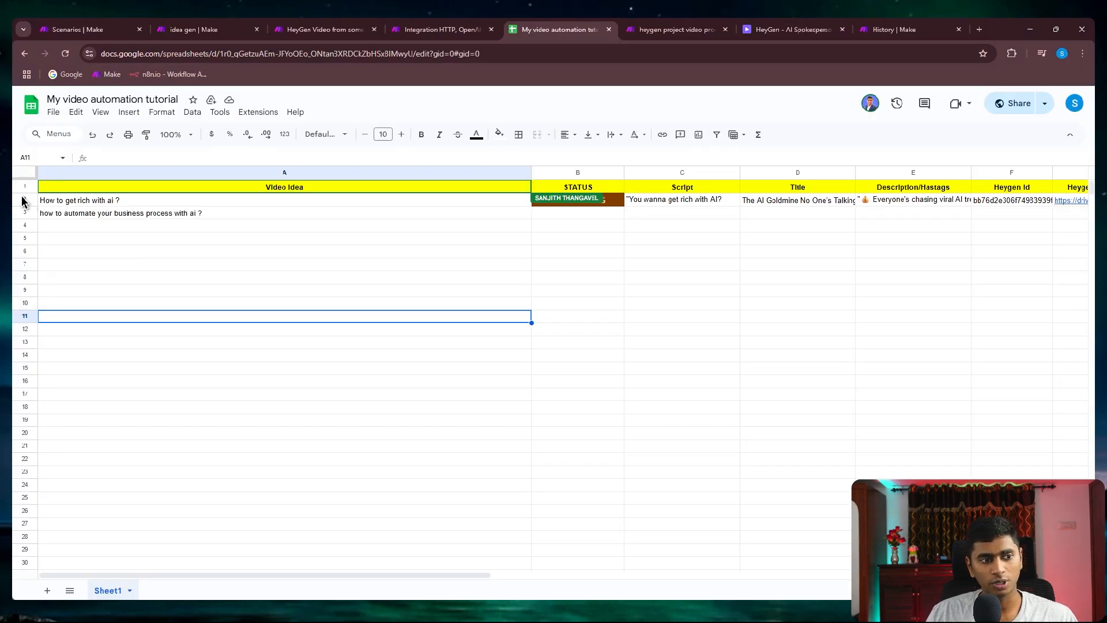
Check rows 2 and 3 of the My video automation tutorial spreadsheet against the email's row number
left_click(23, 201)
left_click(190, 277)
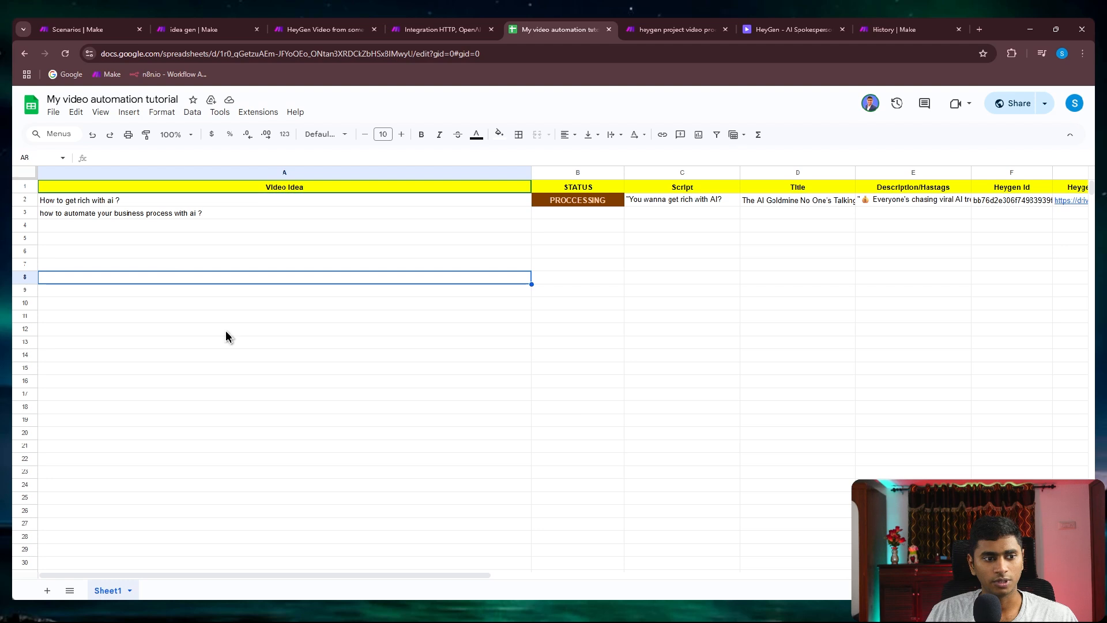
left_click(25, 213)
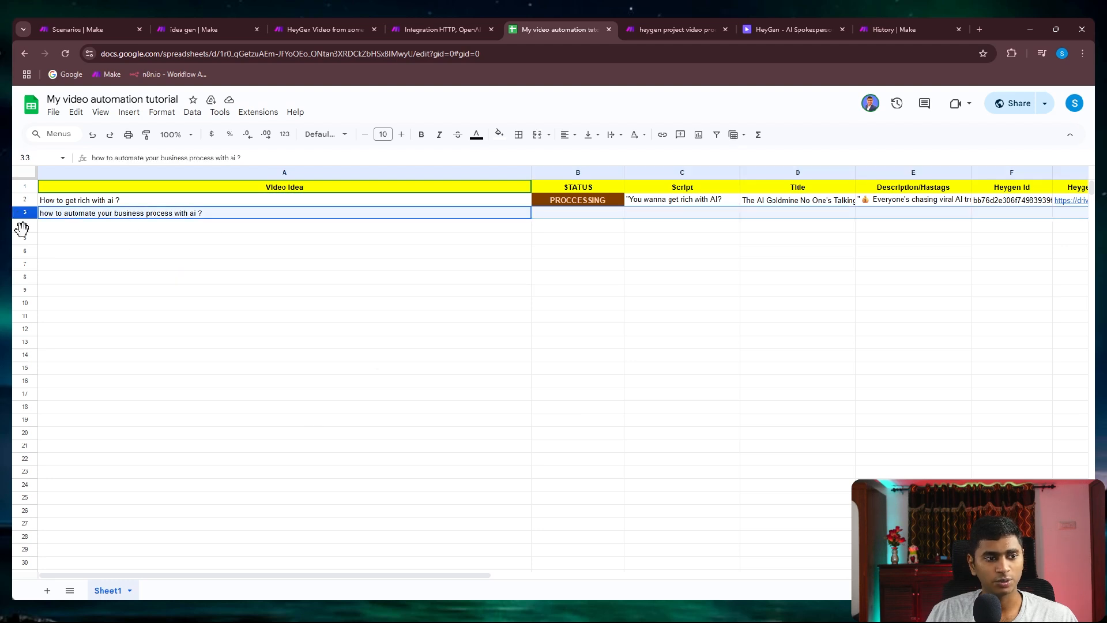
left_click(420, 380)
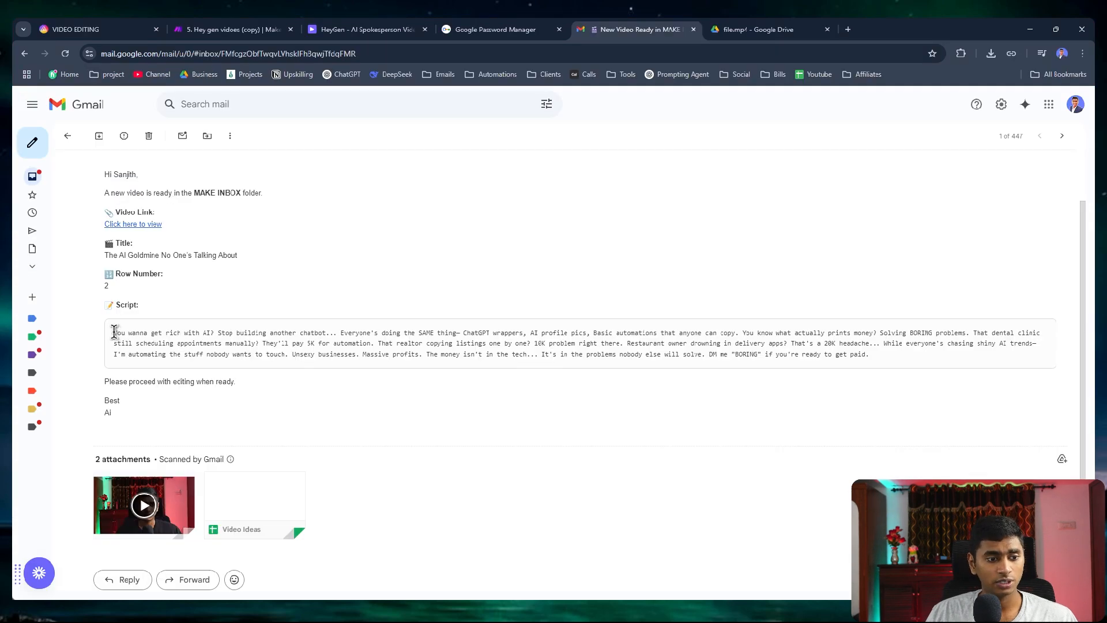
Highlight the full script text in the notification email and read through it
left_click_drag(114, 332, 903, 362)
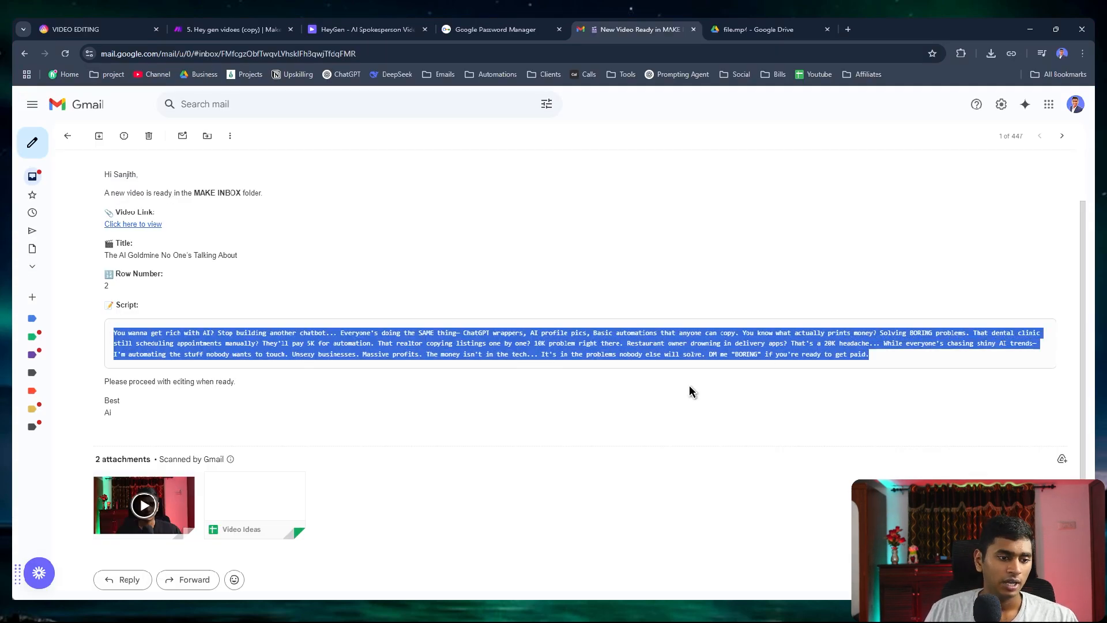
scroll(329, 410, "up", 2)
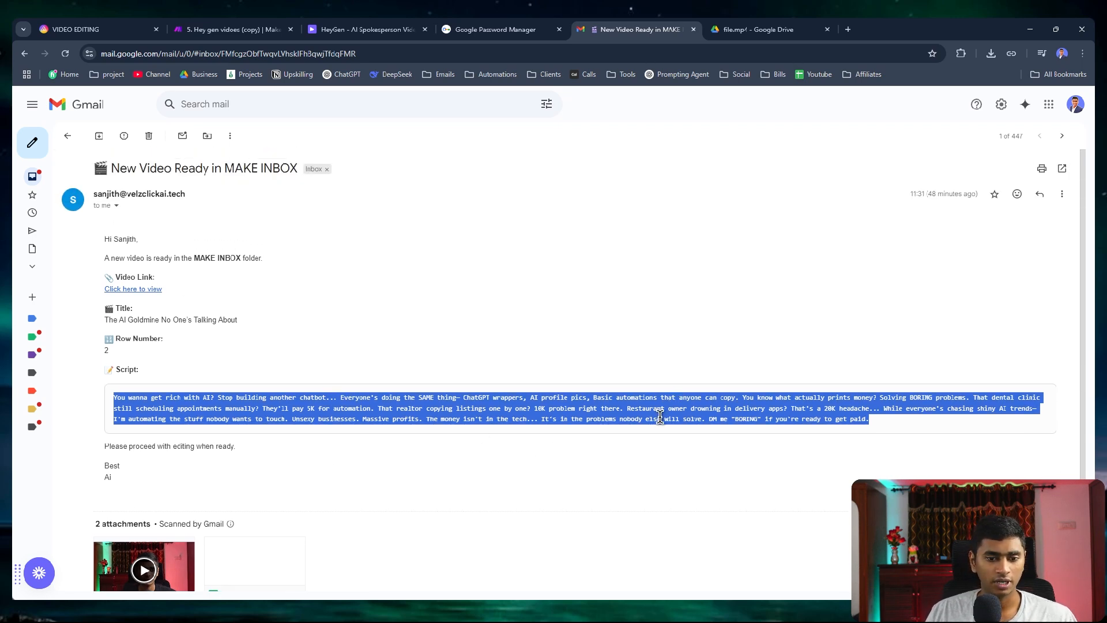
left_click(107, 395)
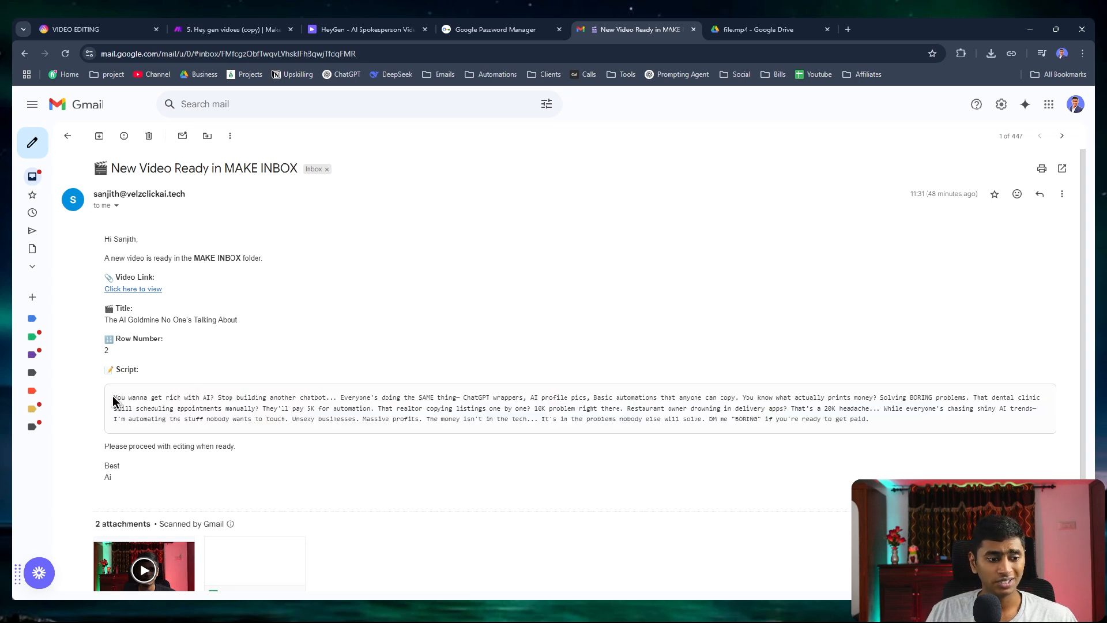
left_click_drag(109, 396, 893, 473)
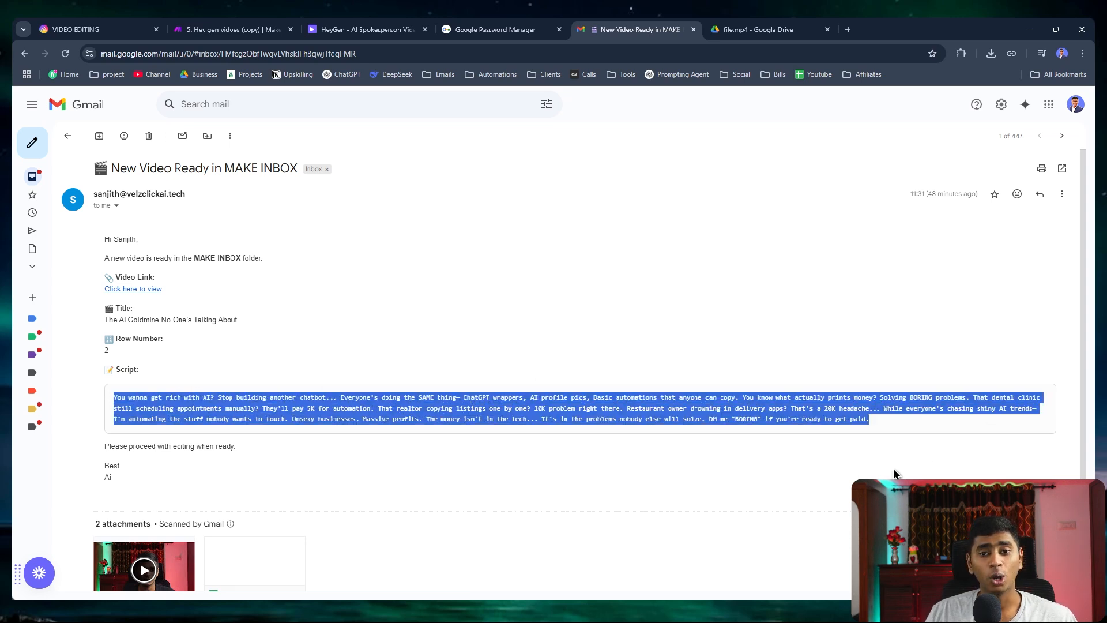
left_click(718, 476)
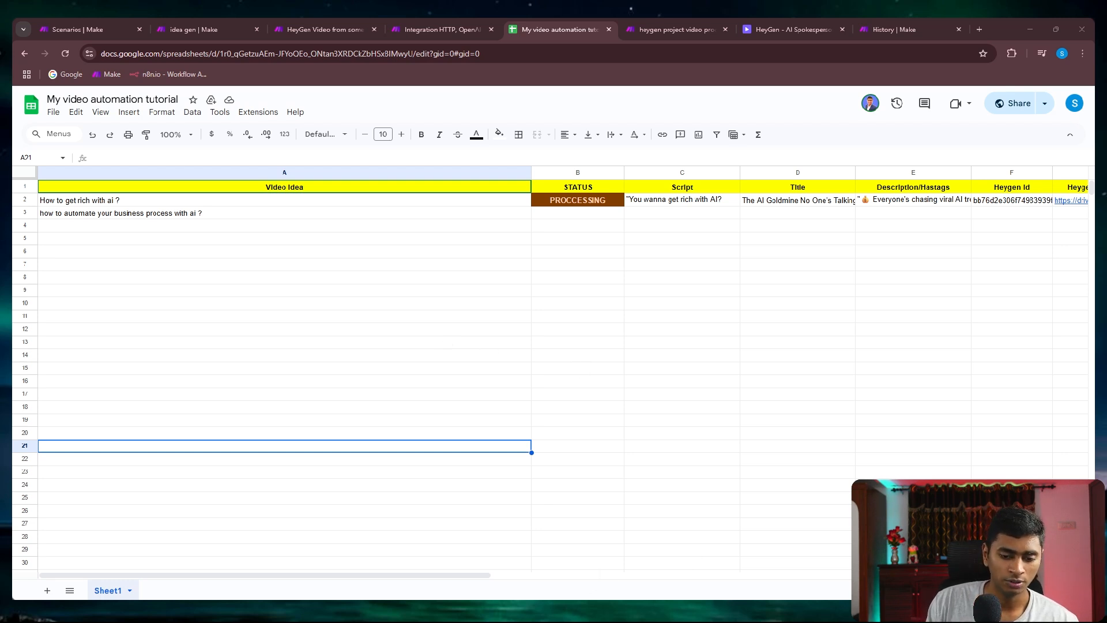
Switch to the OpenAI platform and review the protip assistant's instructions, model, tools and model configuration in the Assistants playground
mouse_move(583, 594)
left_click(623, 554)
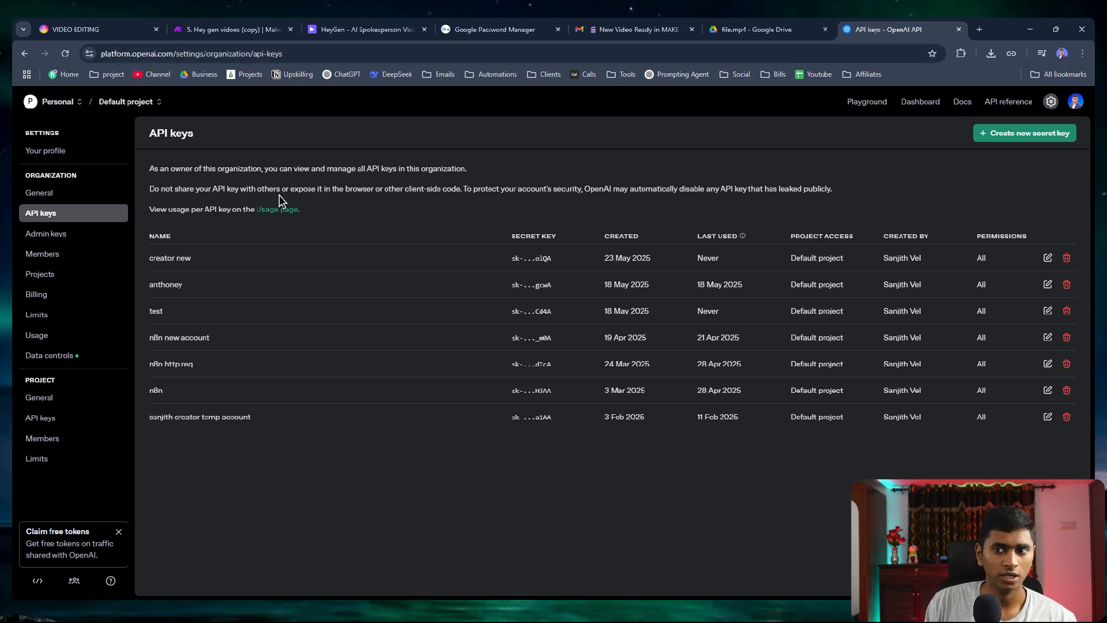
left_click(877, 103)
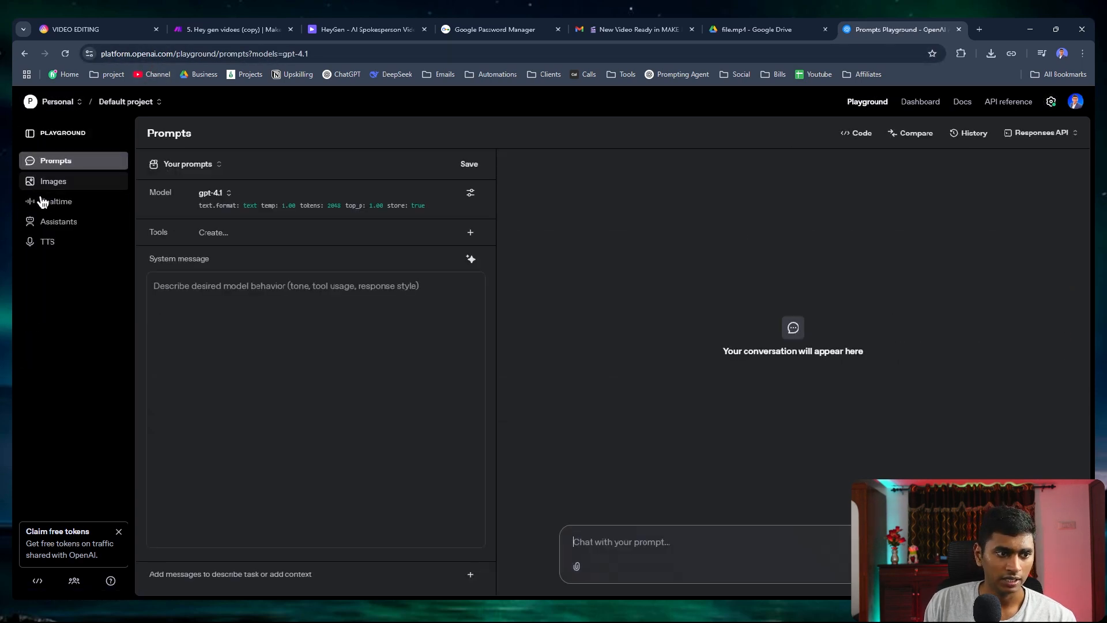
left_click(84, 222)
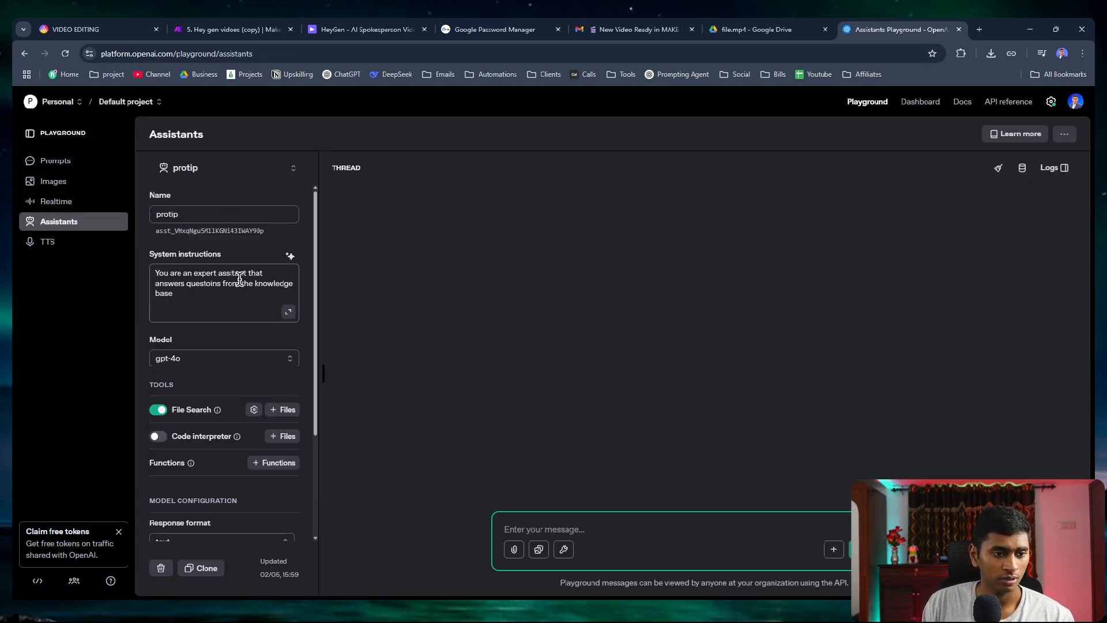
scroll(234, 285, "down", 3)
scroll(240, 335, "up", 3)
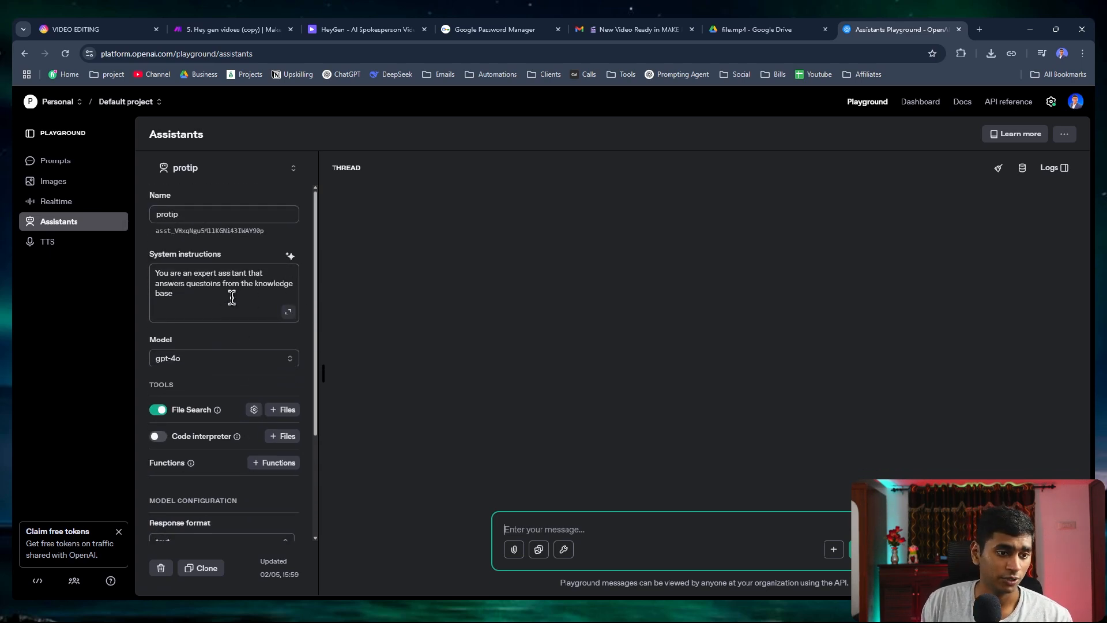
scroll(185, 292, "down", 1)
scroll(184, 292, "down", 3)
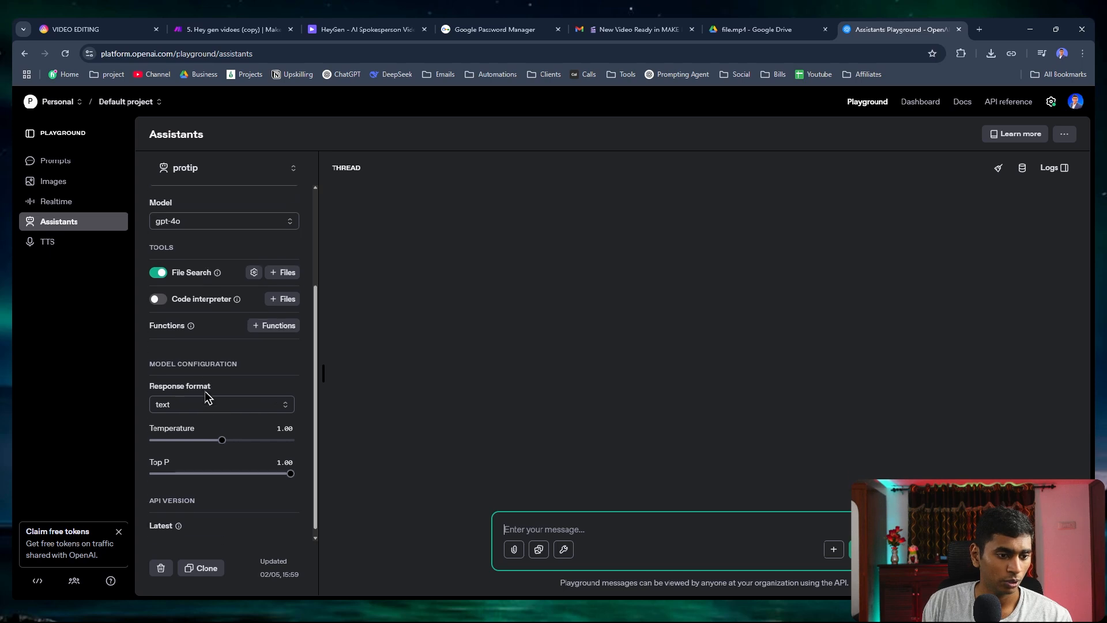
scroll(208, 397, "up", 3)
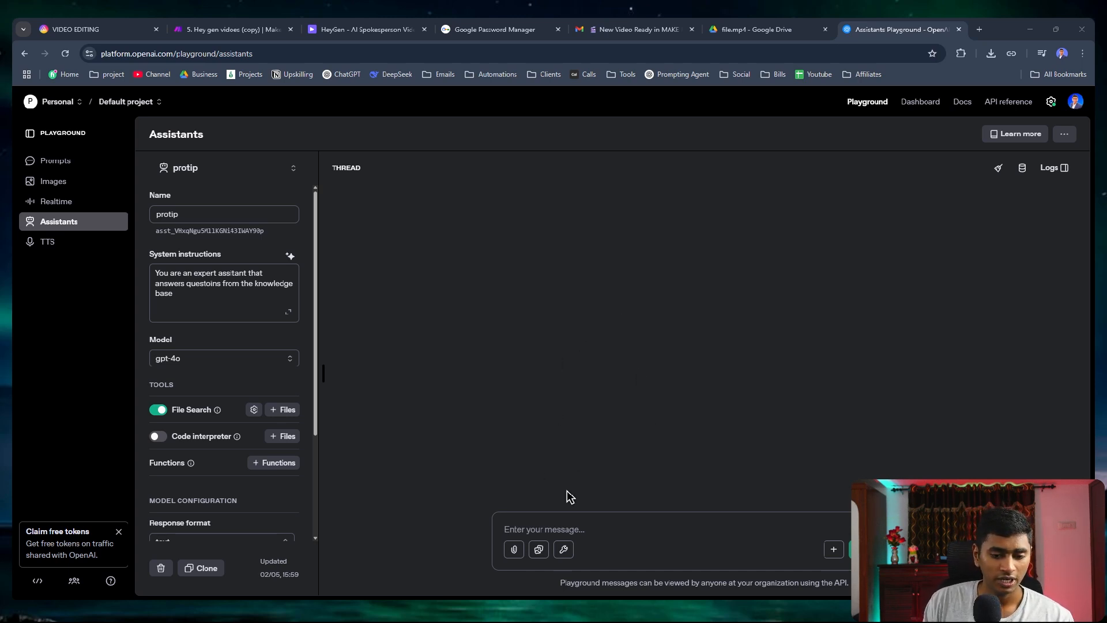
Return to the Make scenario and look at the OpenAI modules available after Gmail, such as Message an Assistant, without adding one
mouse_move(644, 572)
left_click(660, 554)
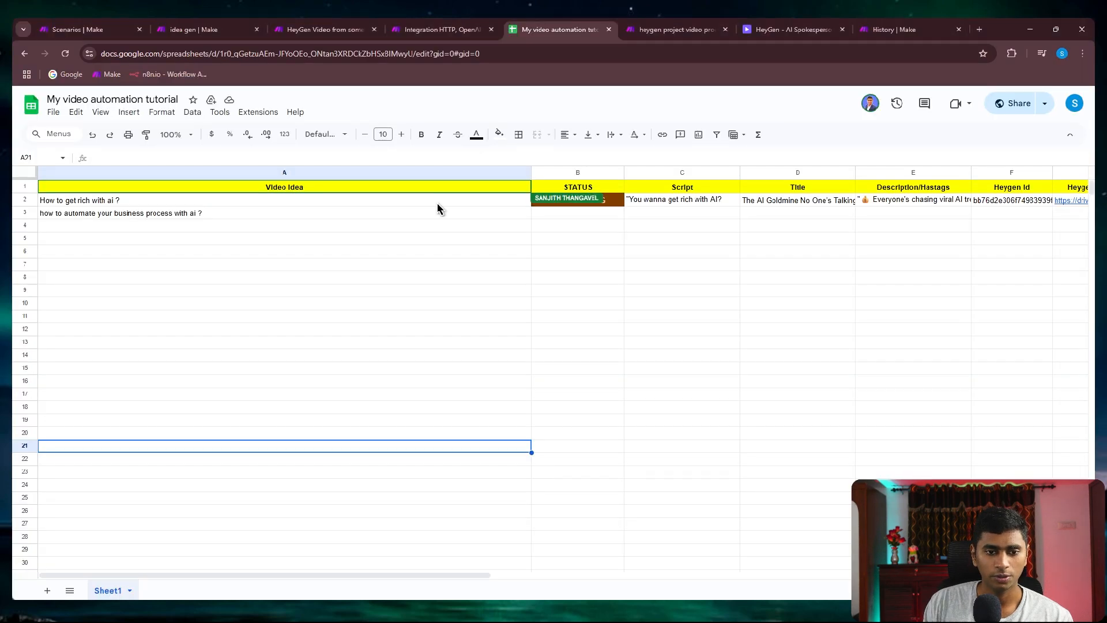
key("ctrl+Tab")
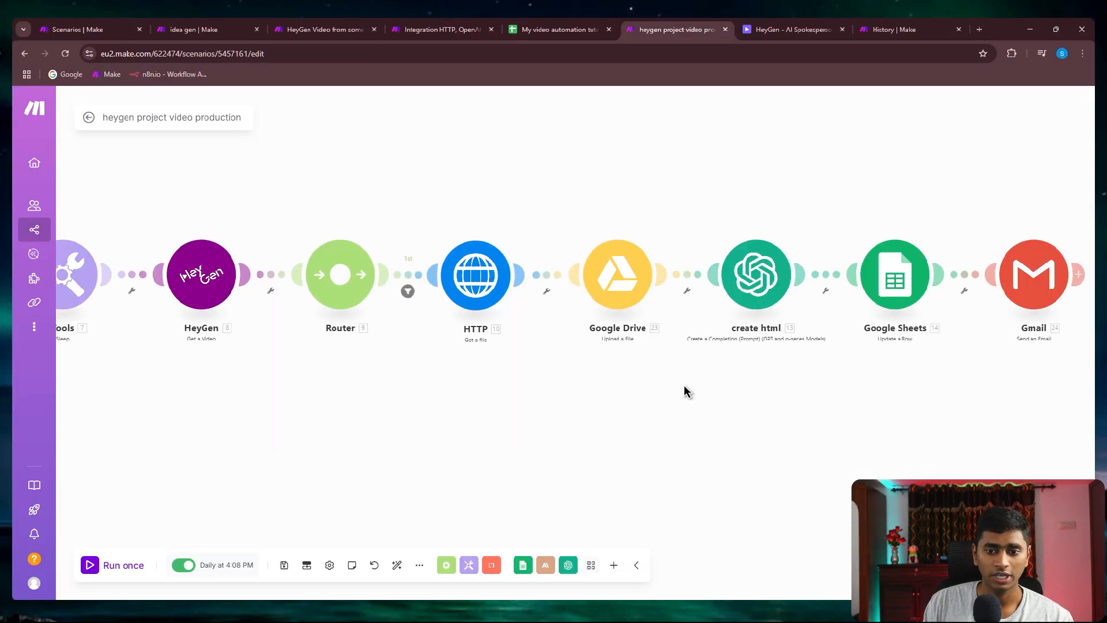
scroll(734, 391, "right", 5)
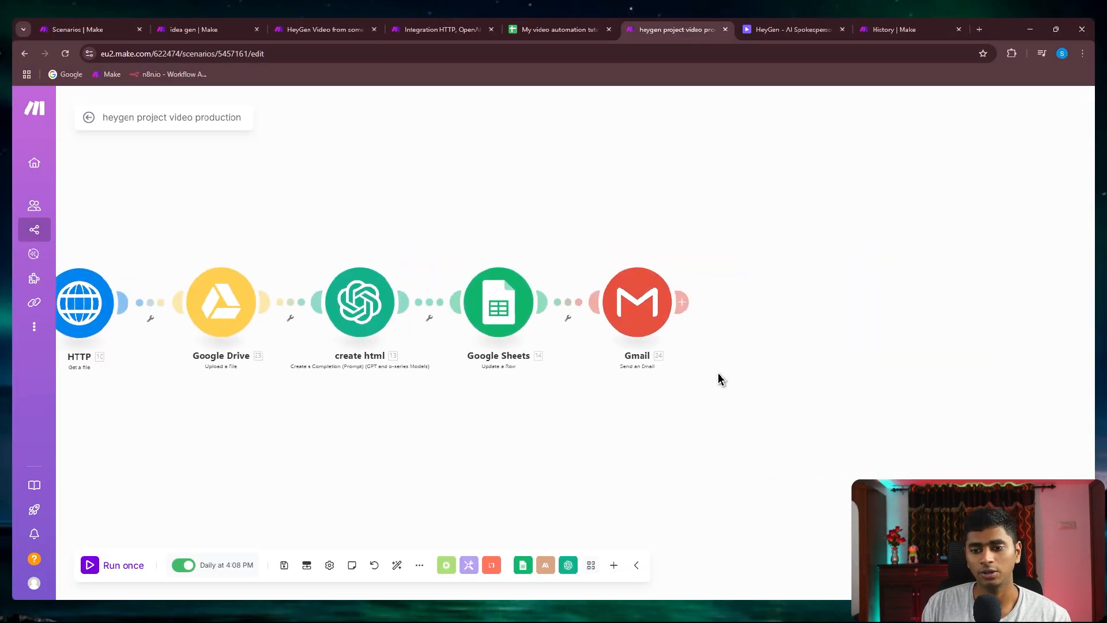
left_click(776, 302)
left_click(865, 266)
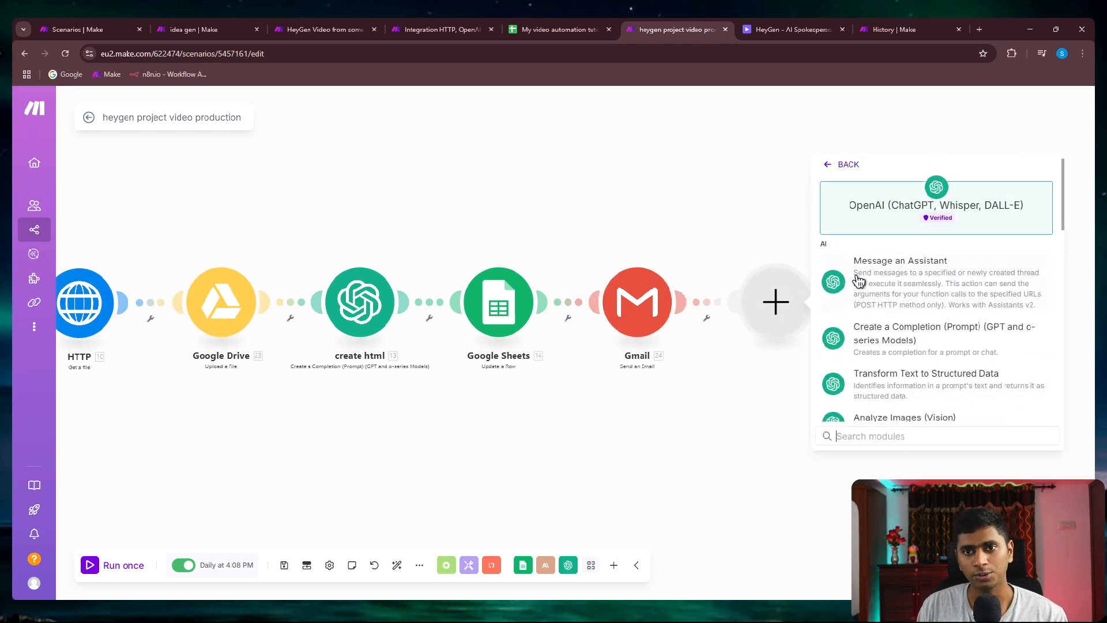
left_click(722, 227)
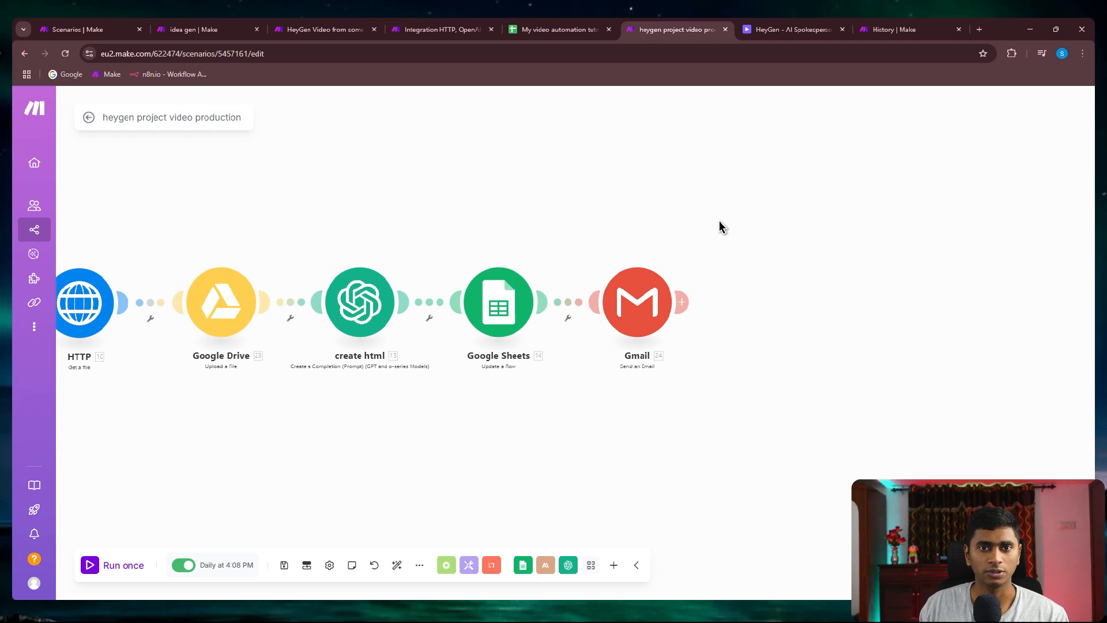
Switch to the OpenAI platform and look at the Assistants playground and the dashboard's Fine-tuning page
scroll(722, 226, "down", 3)
left_click_drag(660, 218, 1013, 257)
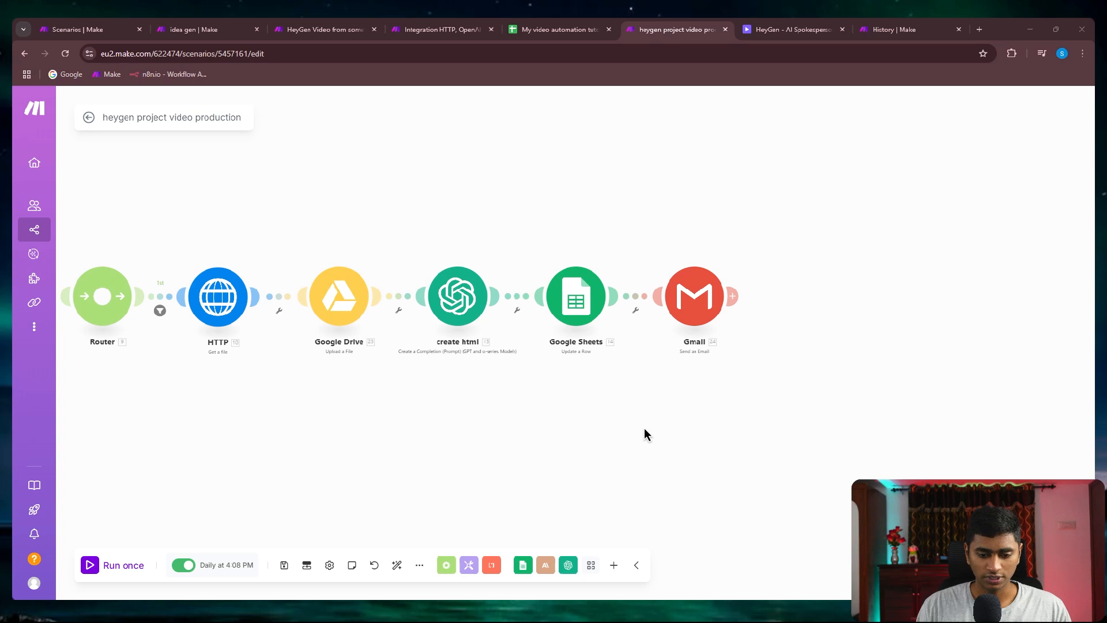
left_click(630, 522)
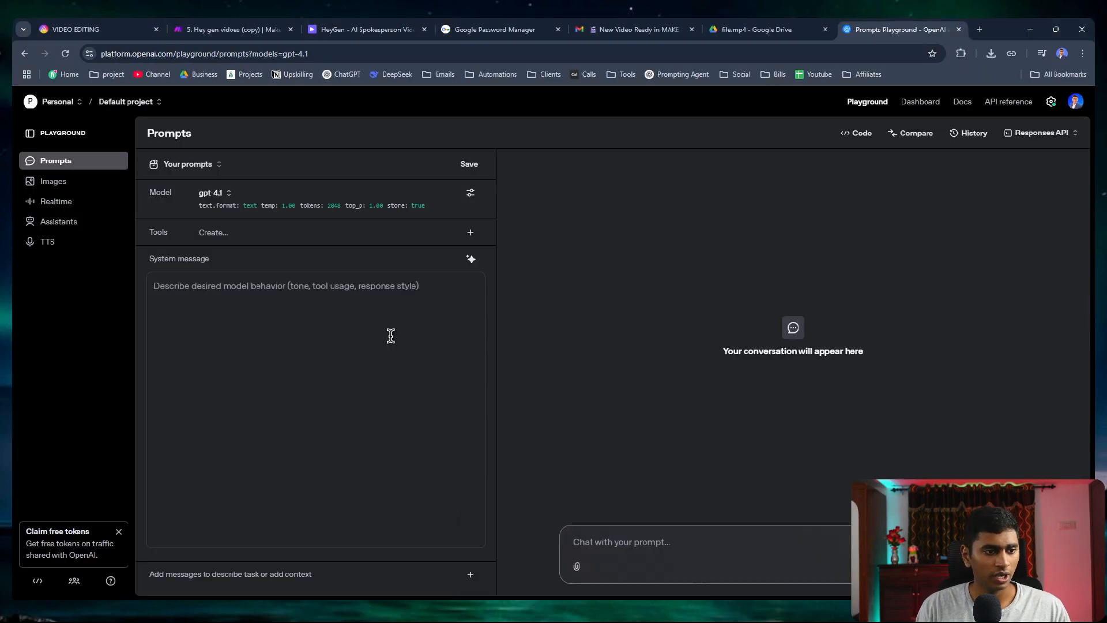
left_click(67, 221)
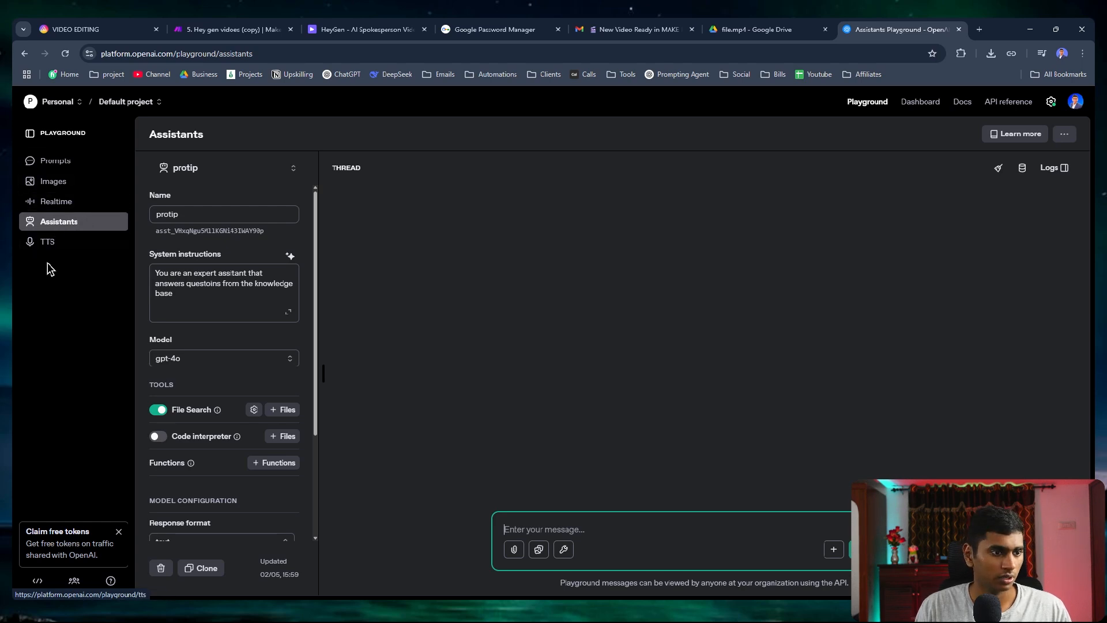
left_click(919, 103)
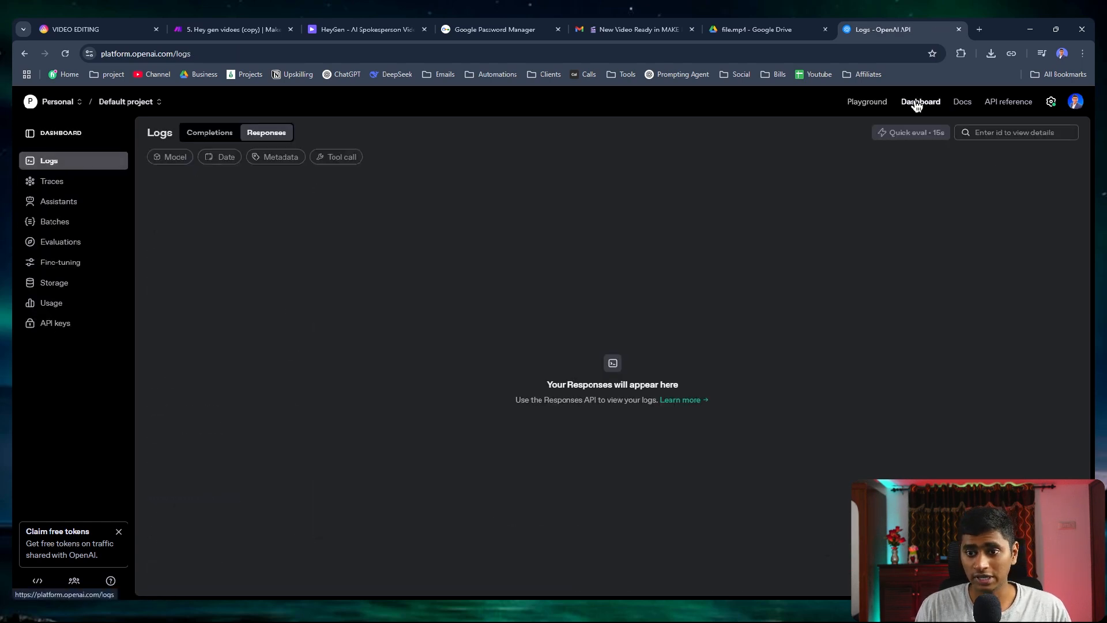
left_click(71, 266)
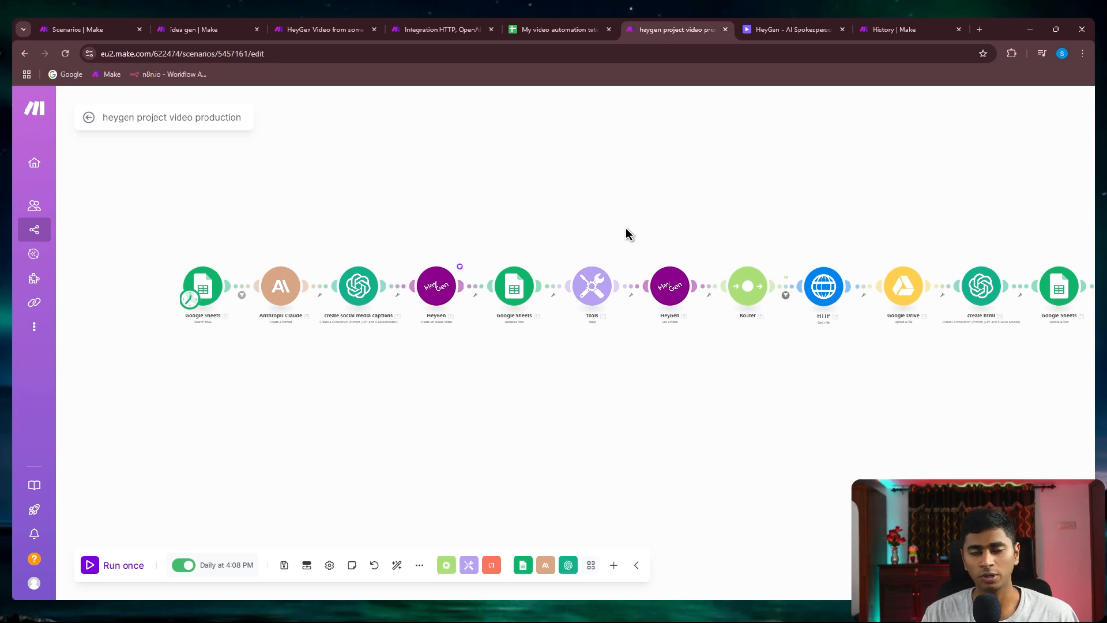
Switch to the SCRIPTING datasheet in AITable, insert a new record and copy row 59's original video link into it
scroll(637, 398, "right", 2)
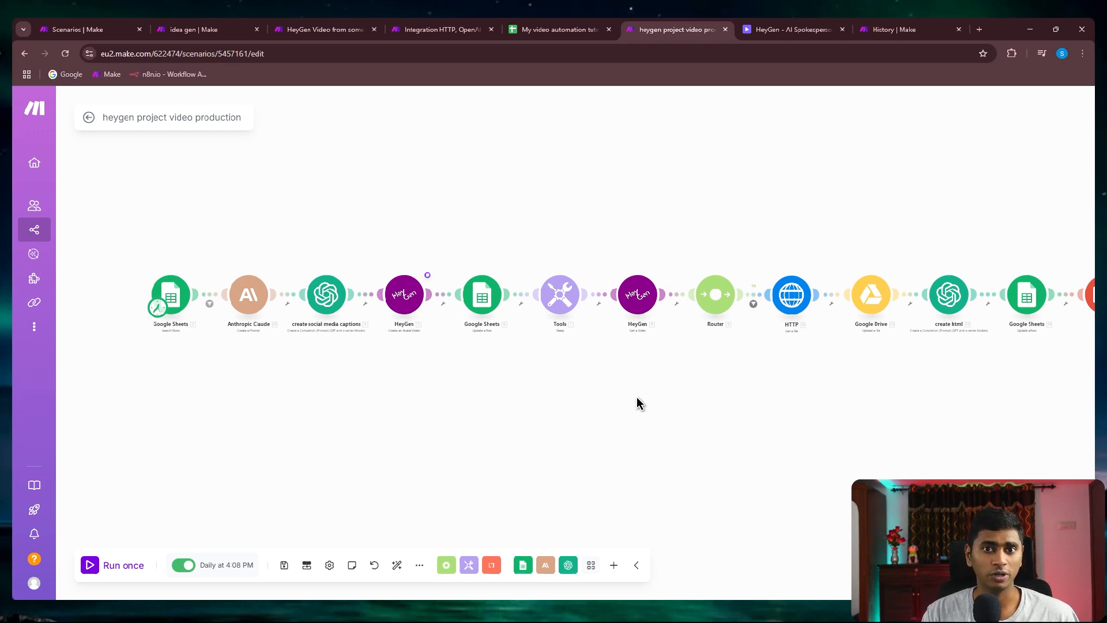
scroll(636, 397, "up", 2)
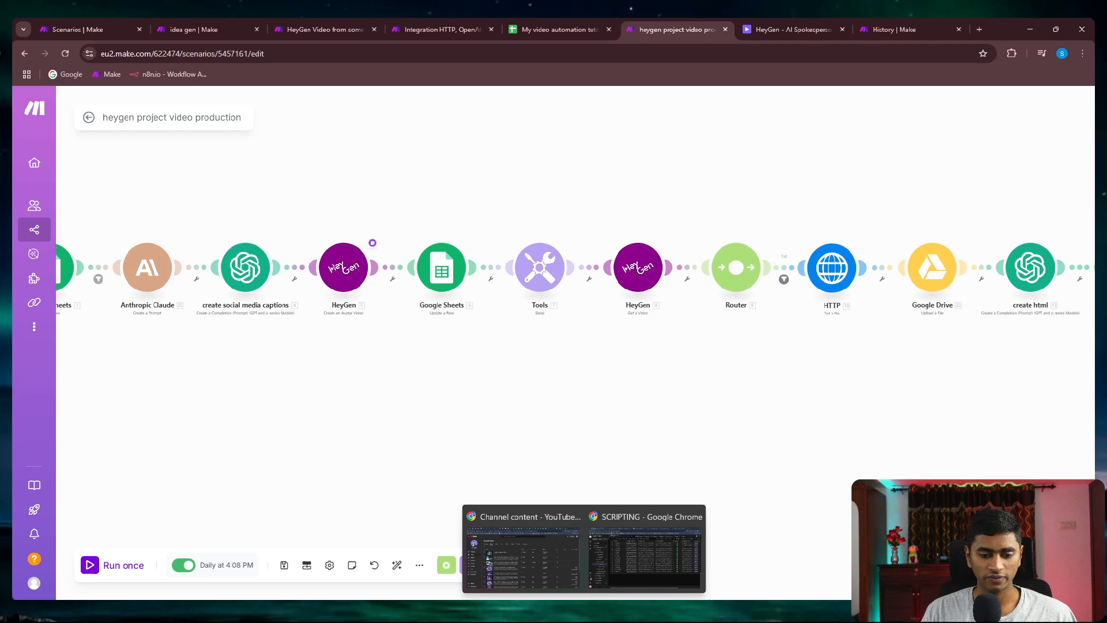
key("alt+Tab")
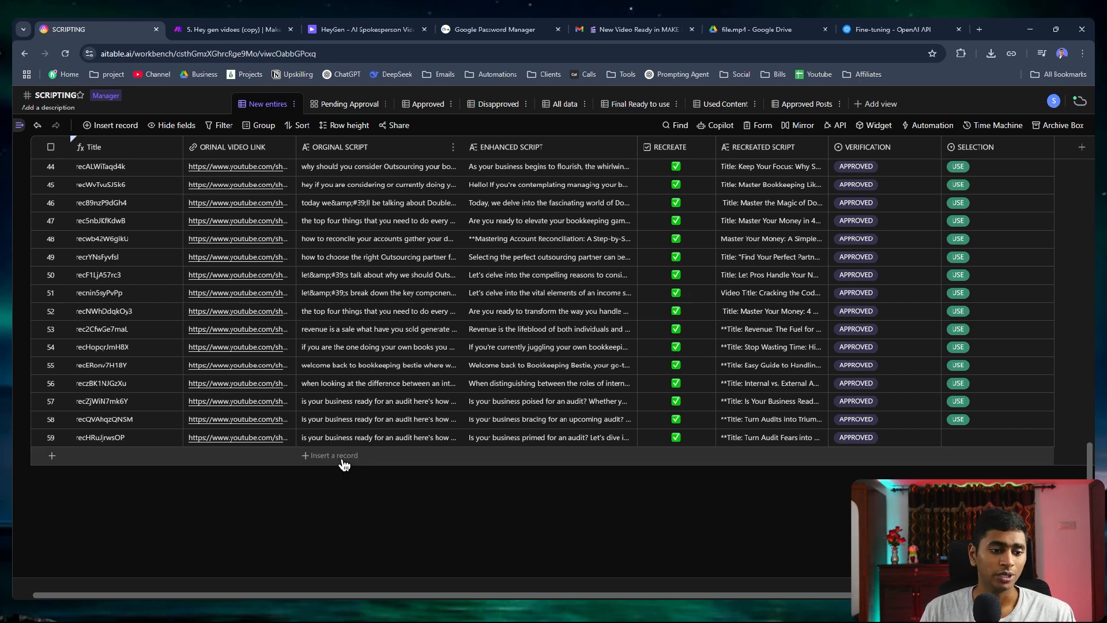
left_click(58, 458)
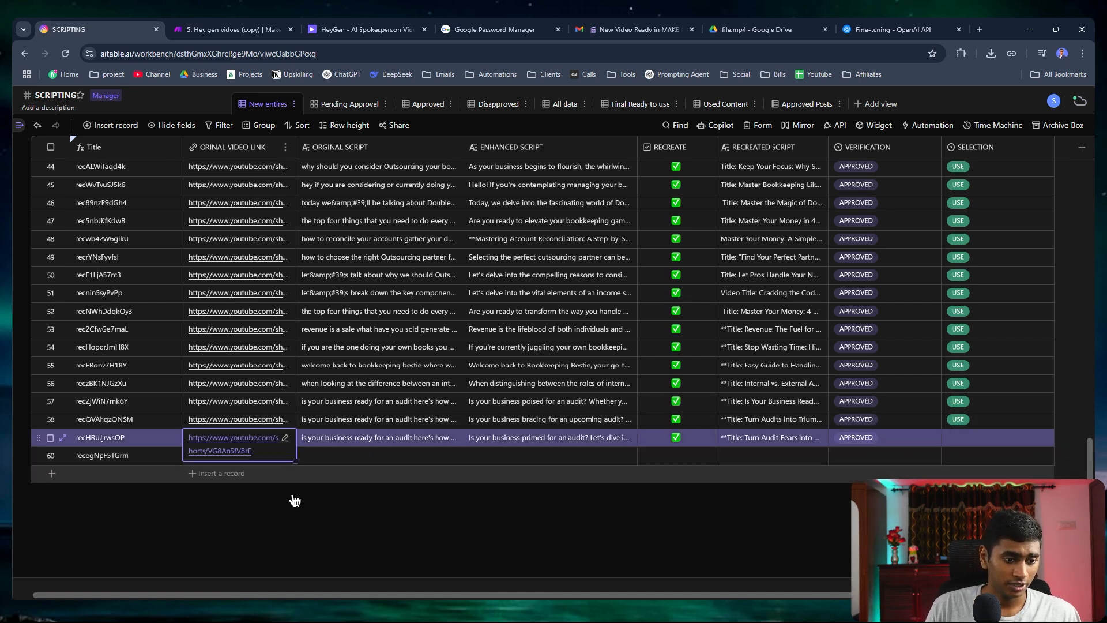
key("ctrl+c")
left_click(252, 455)
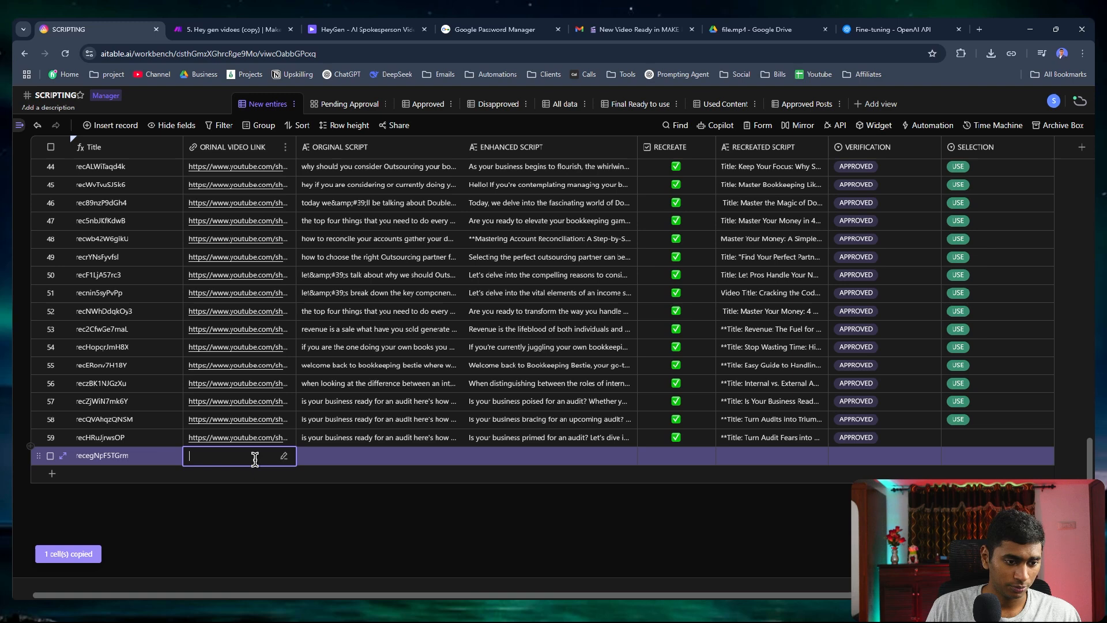
key("ctrl+v")
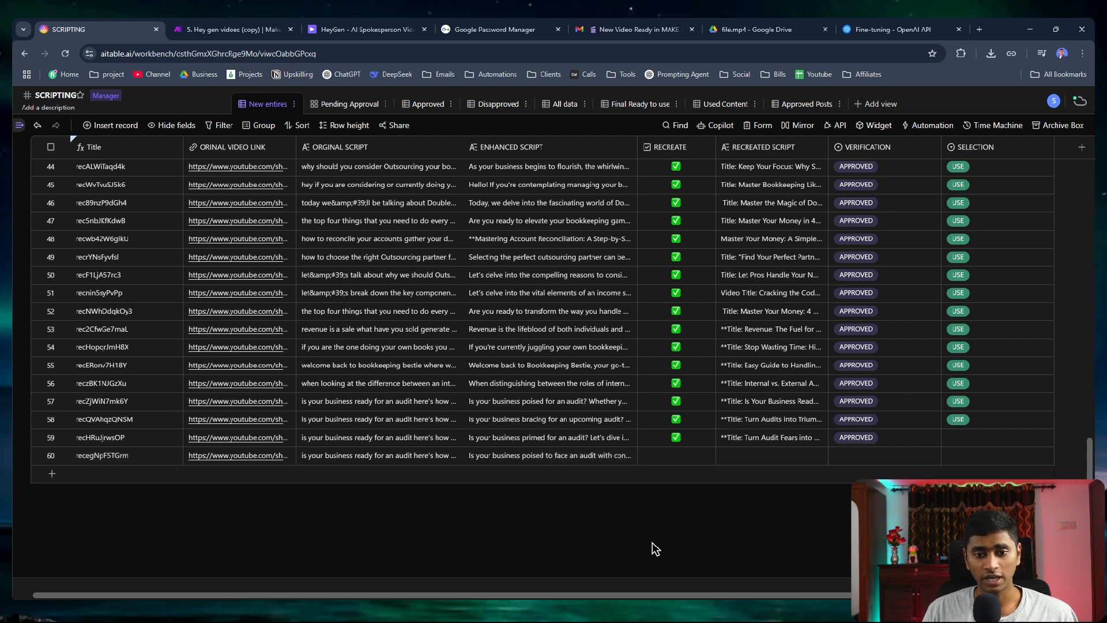
Mark row 60 of the SCRIPTING datasheet for recreation and choose its verification status
left_click(675, 456)
left_click(675, 455)
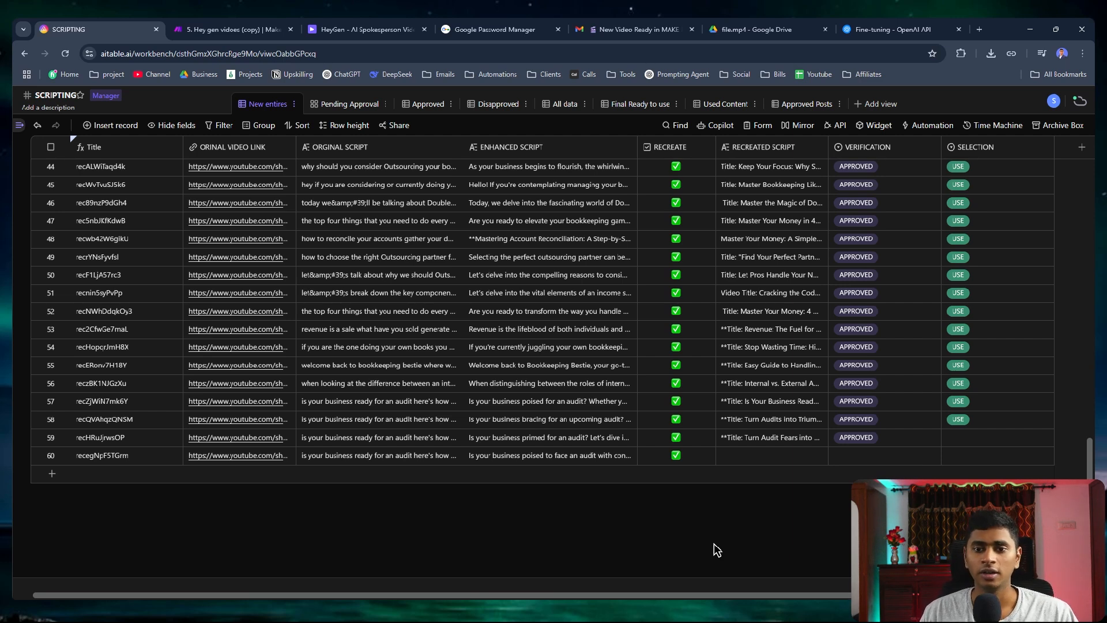
left_click(870, 455)
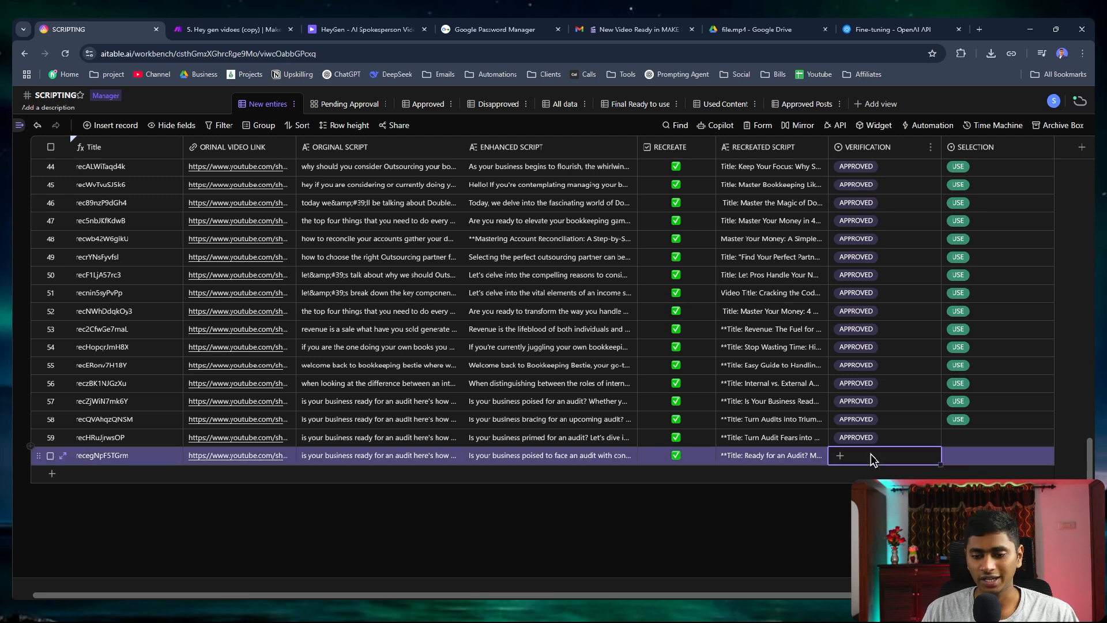
left_click(871, 454)
left_click(841, 520)
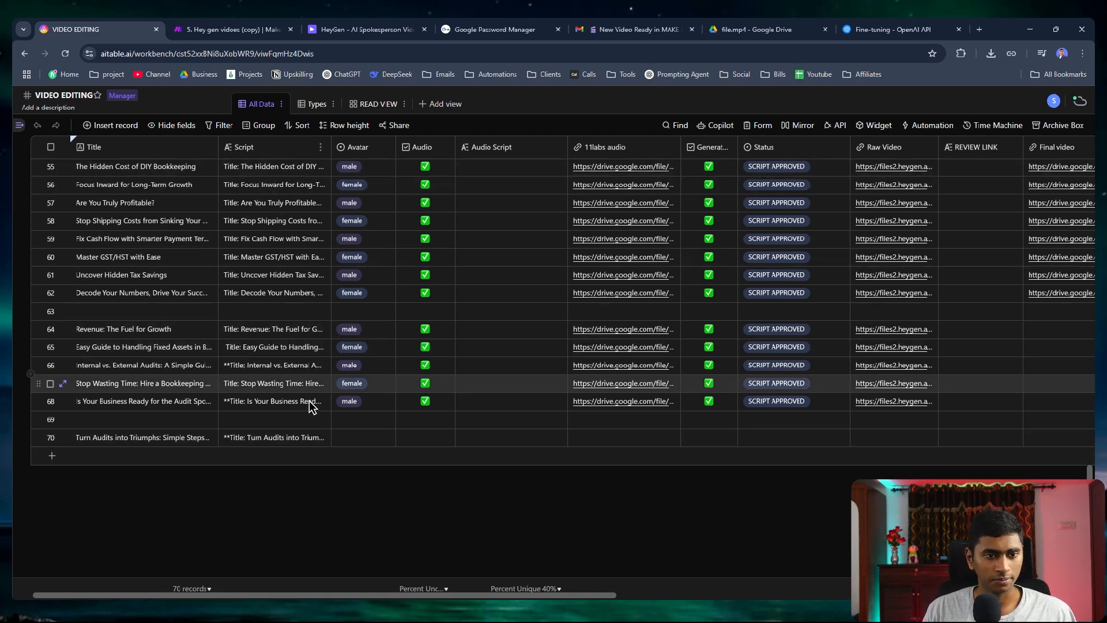
In the VIDEO EDITING datasheet, look at the avatar choice for row 70 and the columns through to caption
left_click(358, 441)
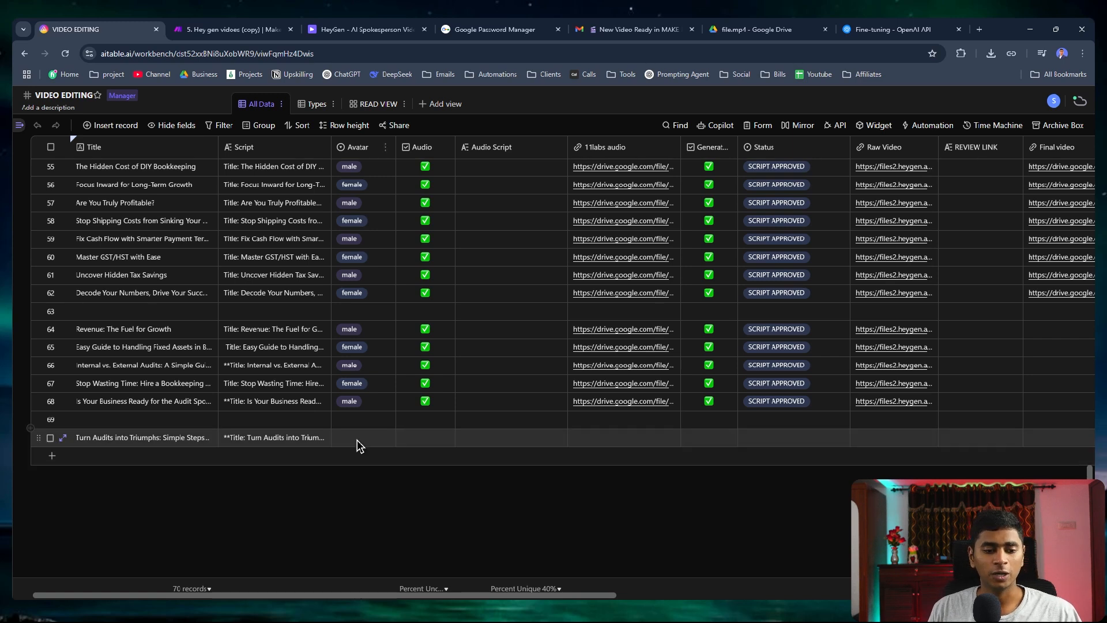
left_click(364, 438)
left_click(454, 519)
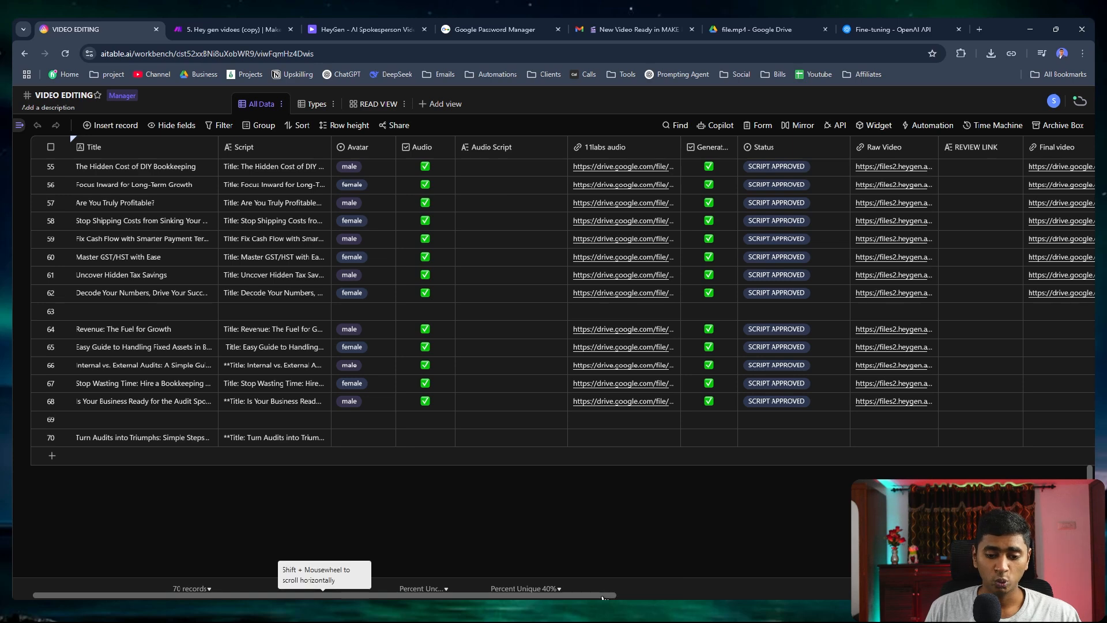
scroll(602, 598, "right", 3)
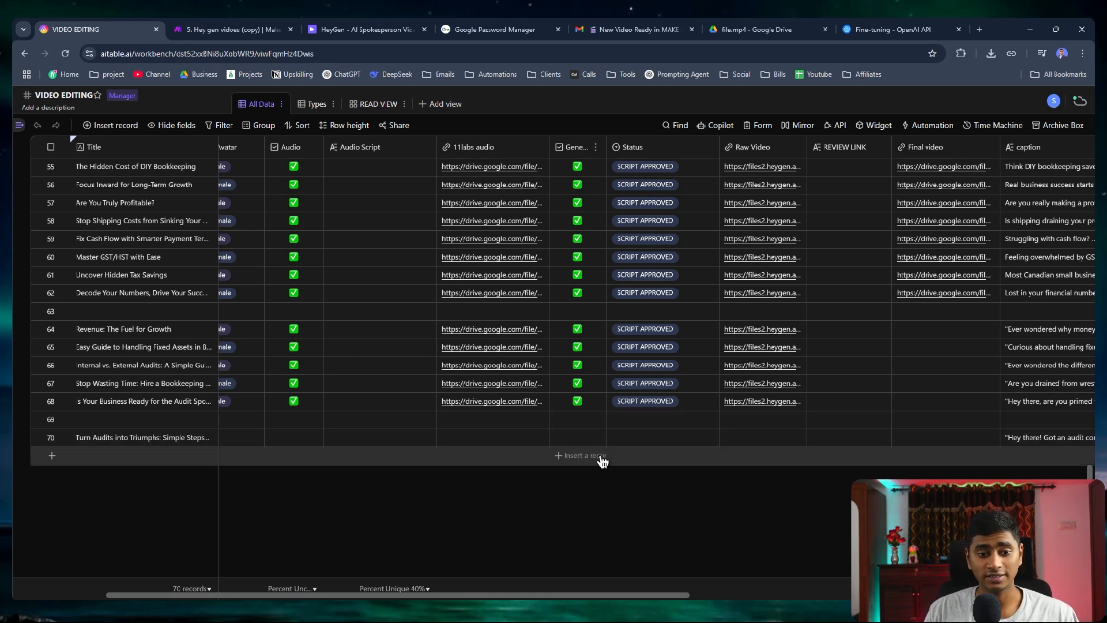
left_click_drag(610, 596, 528, 594)
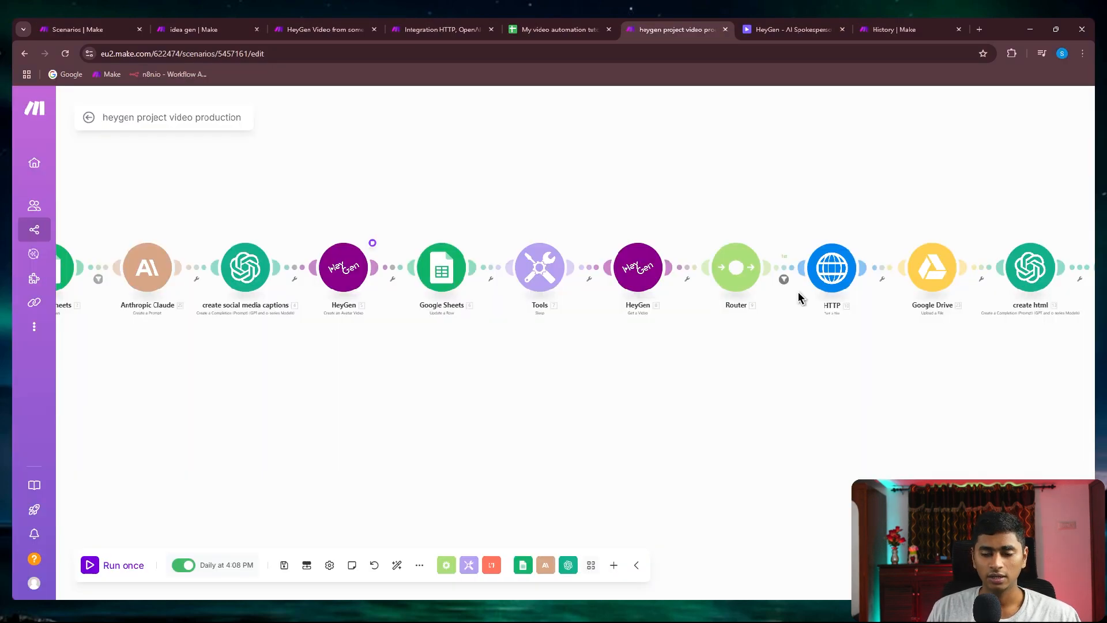
Switch to HeyGen's AI Voice page, look at the third-party voice import with ElevenLabs and LMNT, and close it without importing
left_click(790, 28)
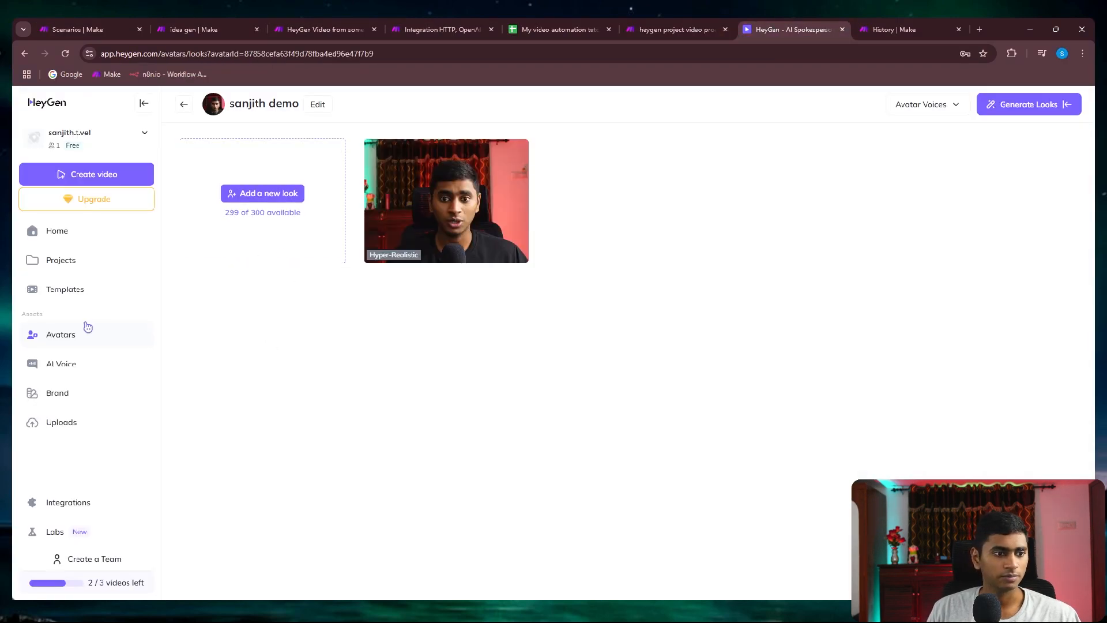
left_click(81, 374)
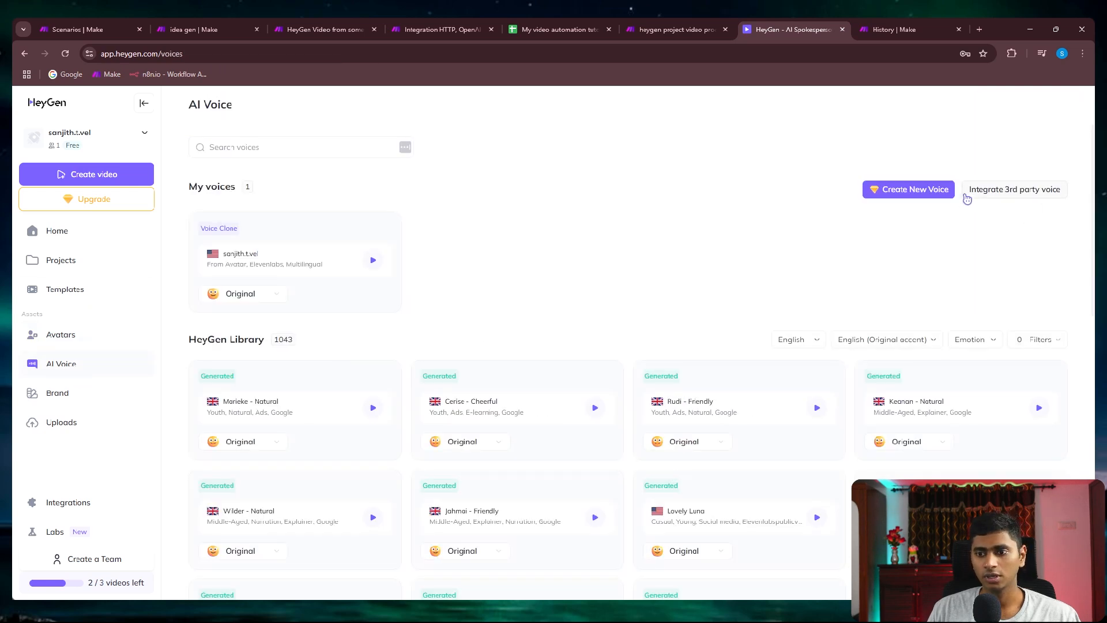
left_click(1000, 194)
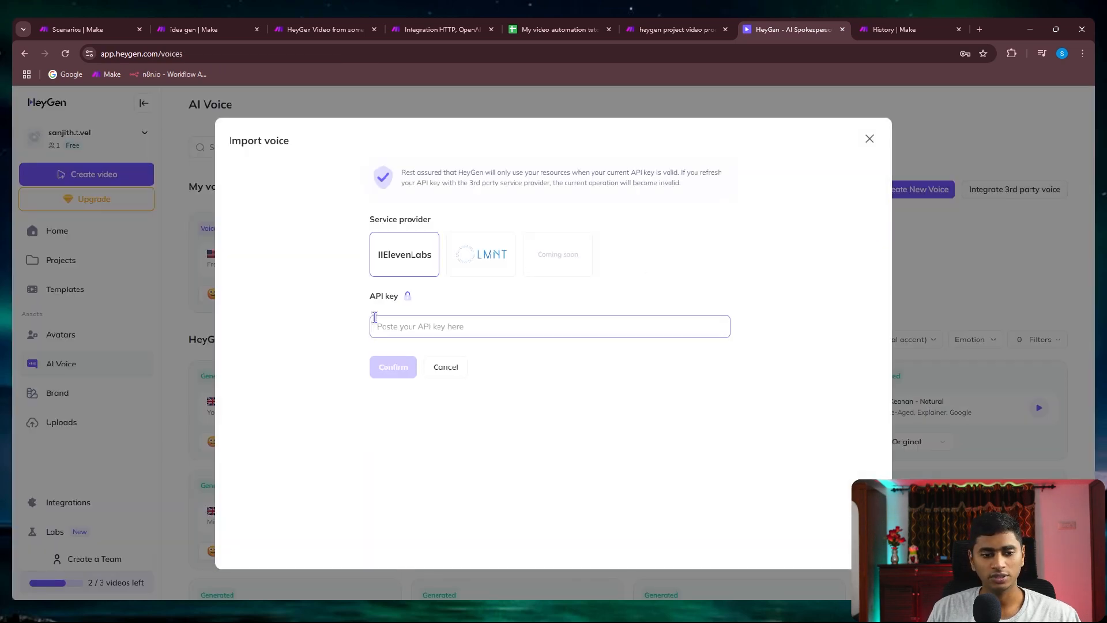
left_click(874, 139)
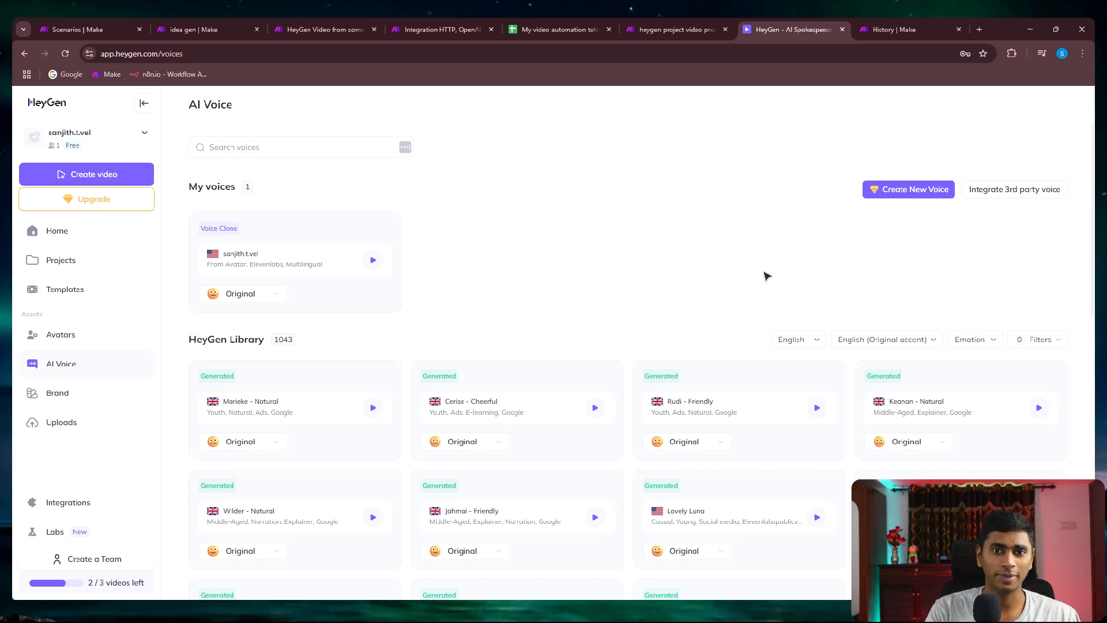
Search Google for "opus clips video editing api" in a new tab
left_click(979, 29)
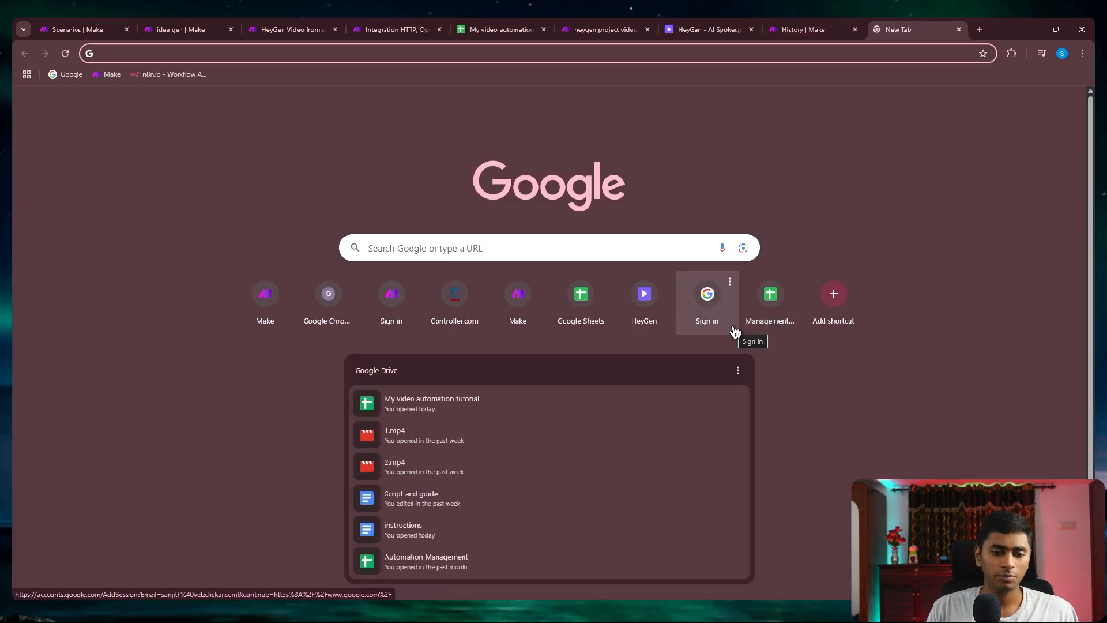
type("opus clips video editing api")
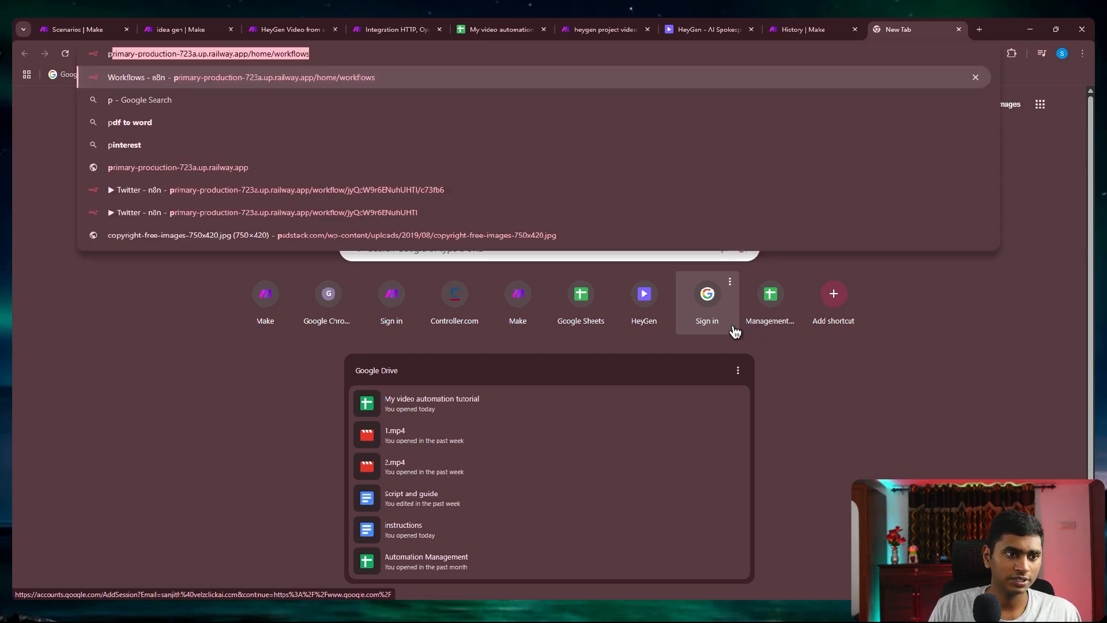
key("Return")
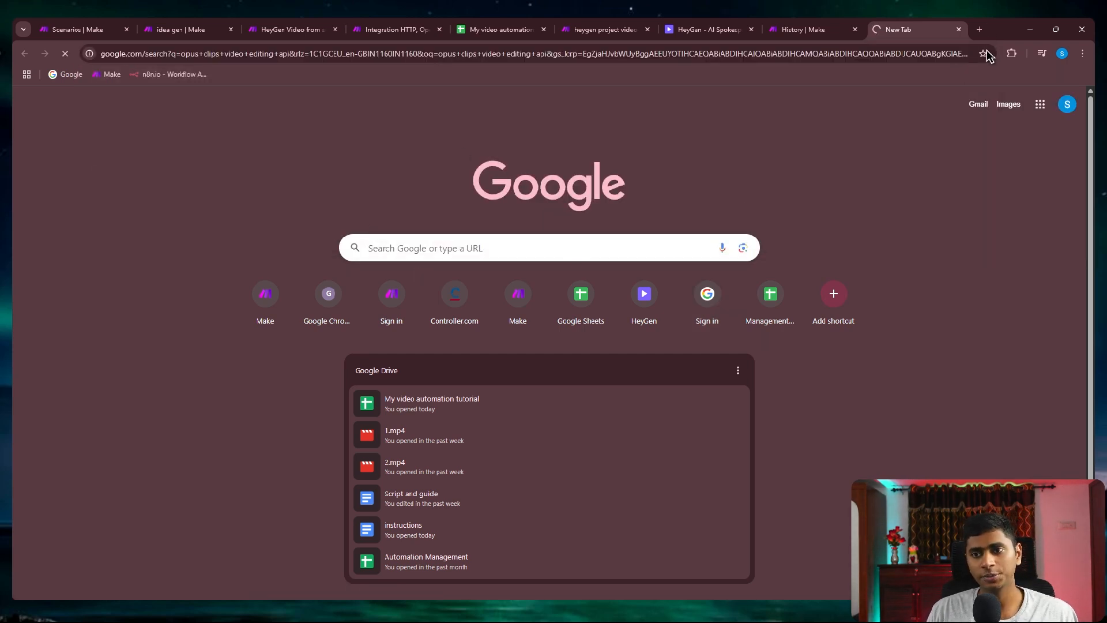
Search Google for "captions ai editing api" in another new tab
left_click(978, 29)
type("captions")
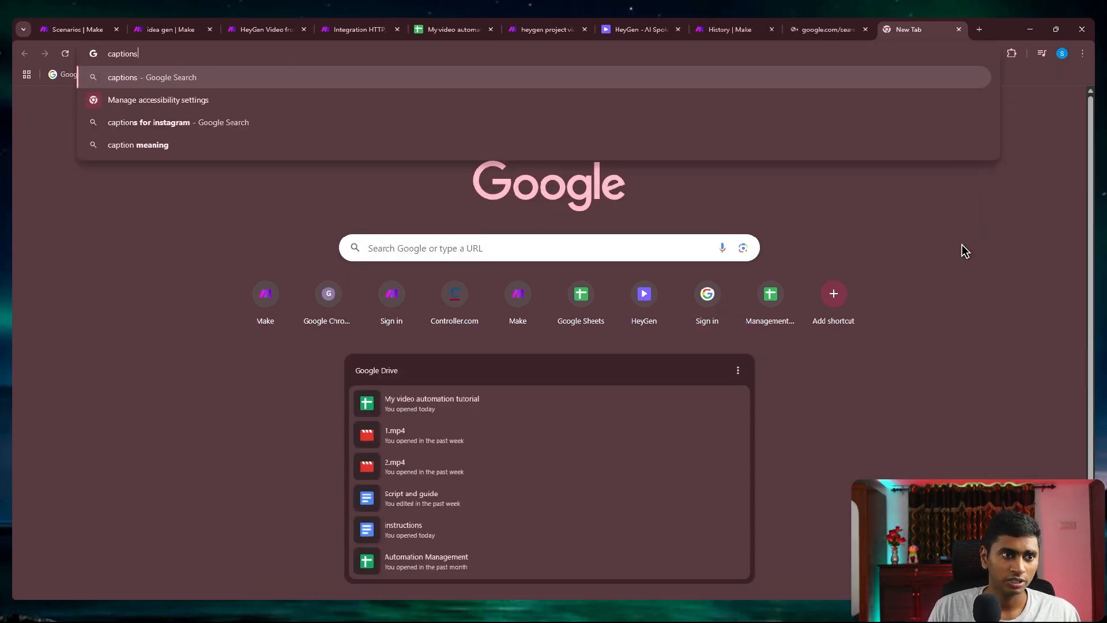
type(" ai editing api")
key("Return")
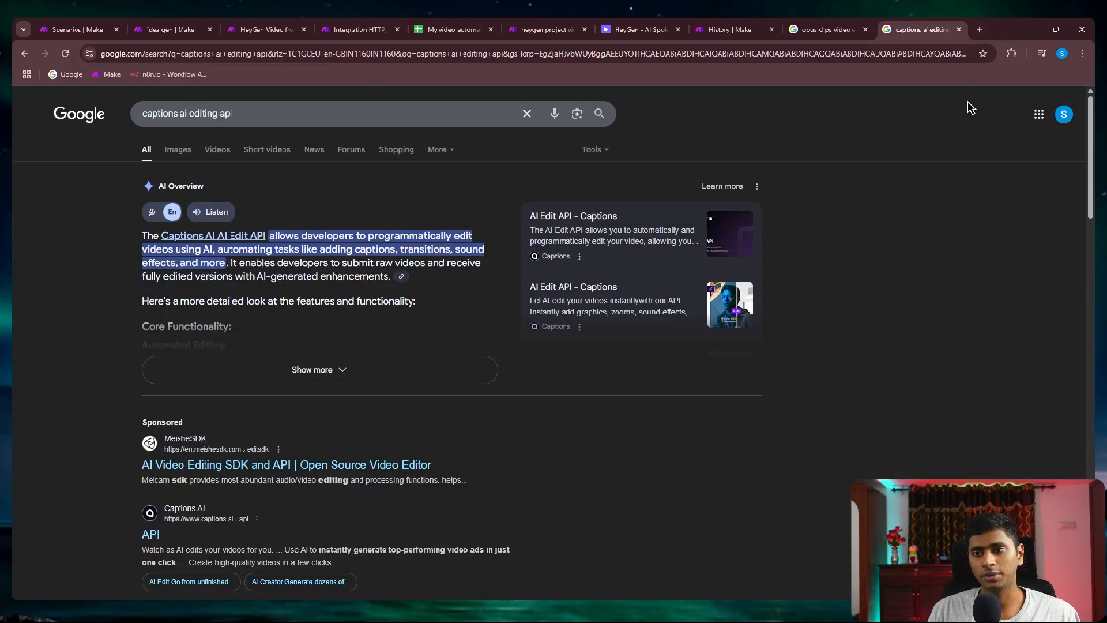
Search Google for "submagic ai api" in a new tab and open the Submagic API page
key("ctrl+t")
type("subma")
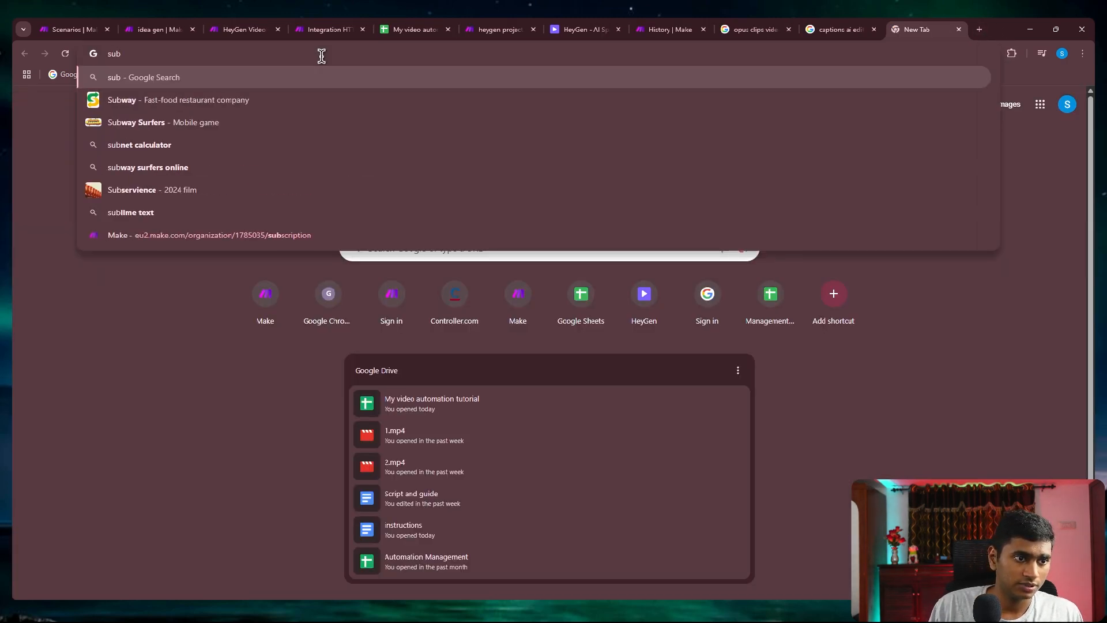
type("gic ai api")
key("Return")
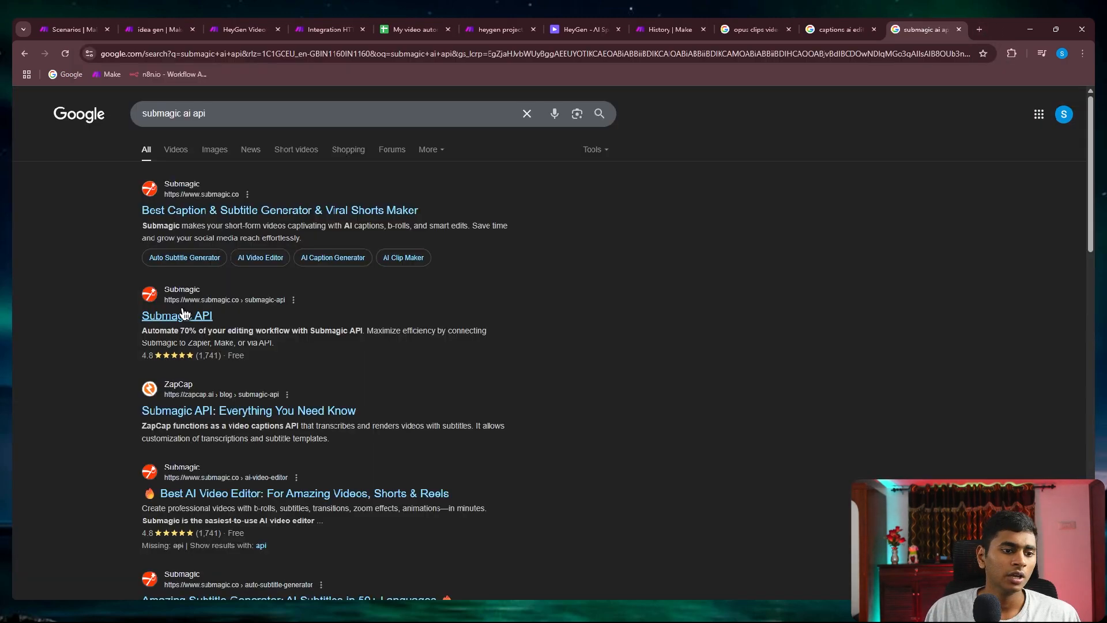
left_click(182, 314)
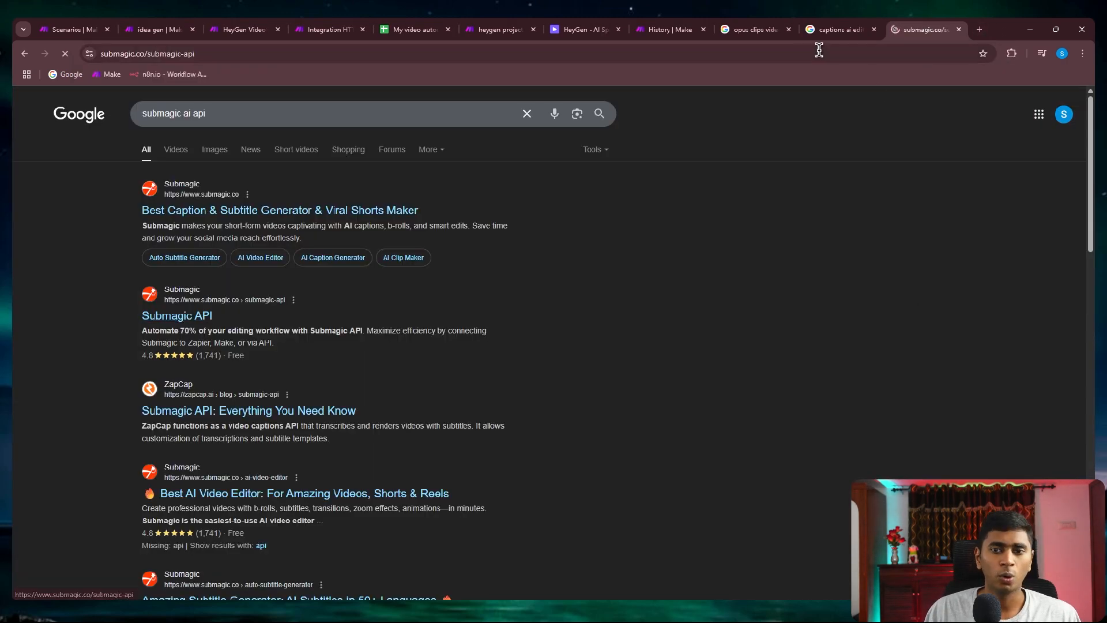
Check the OpusClip API search results and return to the heygen project video production scenario to review its module chain
left_click(730, 28)
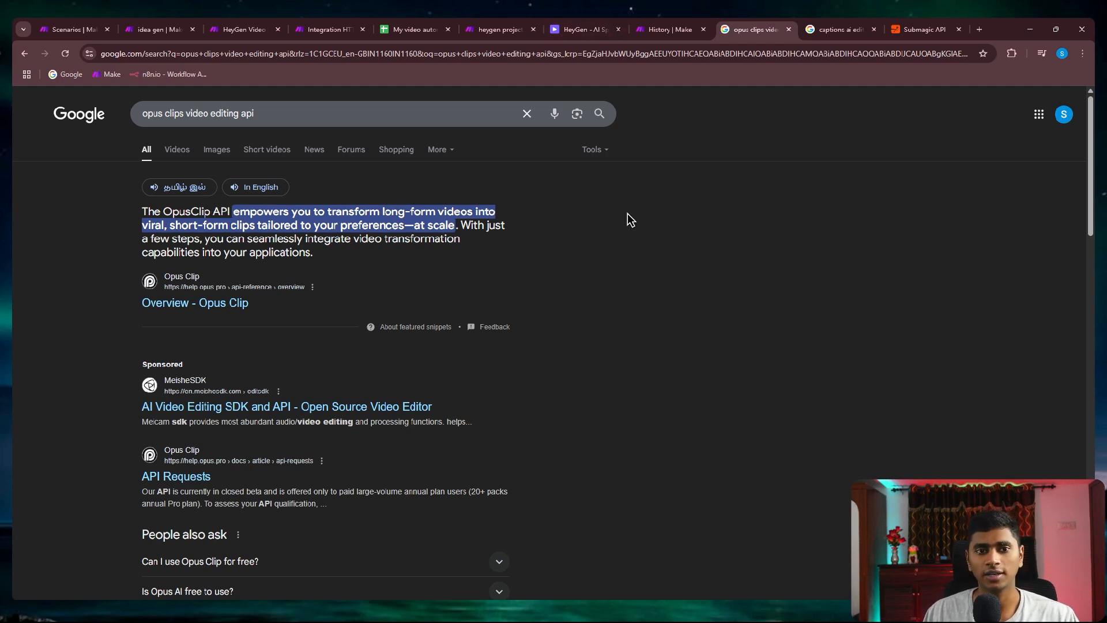
left_click(506, 24)
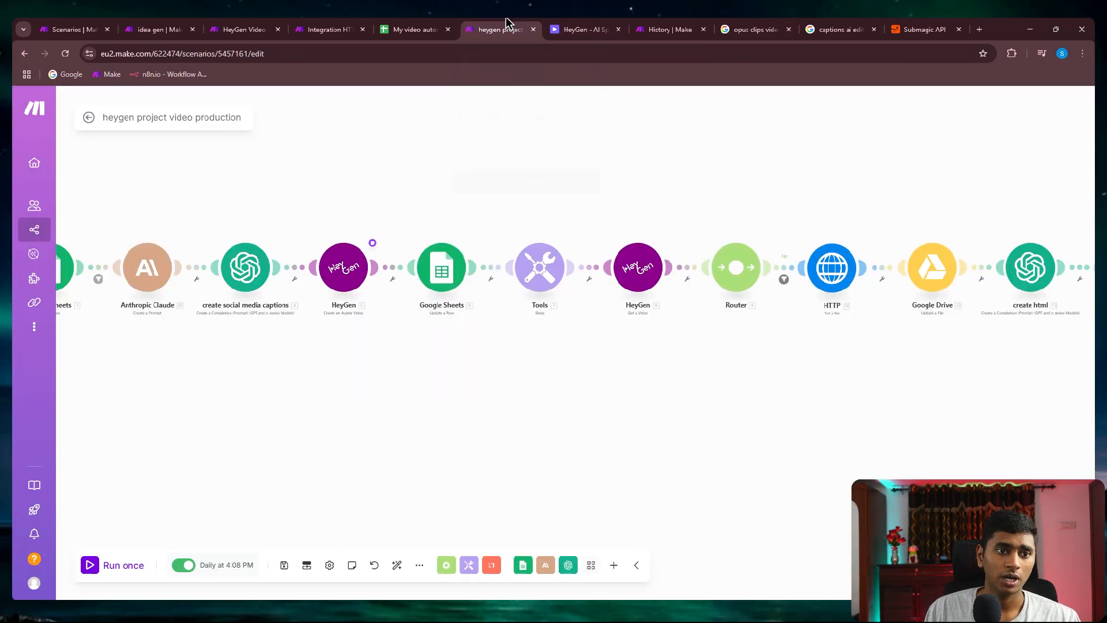
scroll(925, 366, "right", 5)
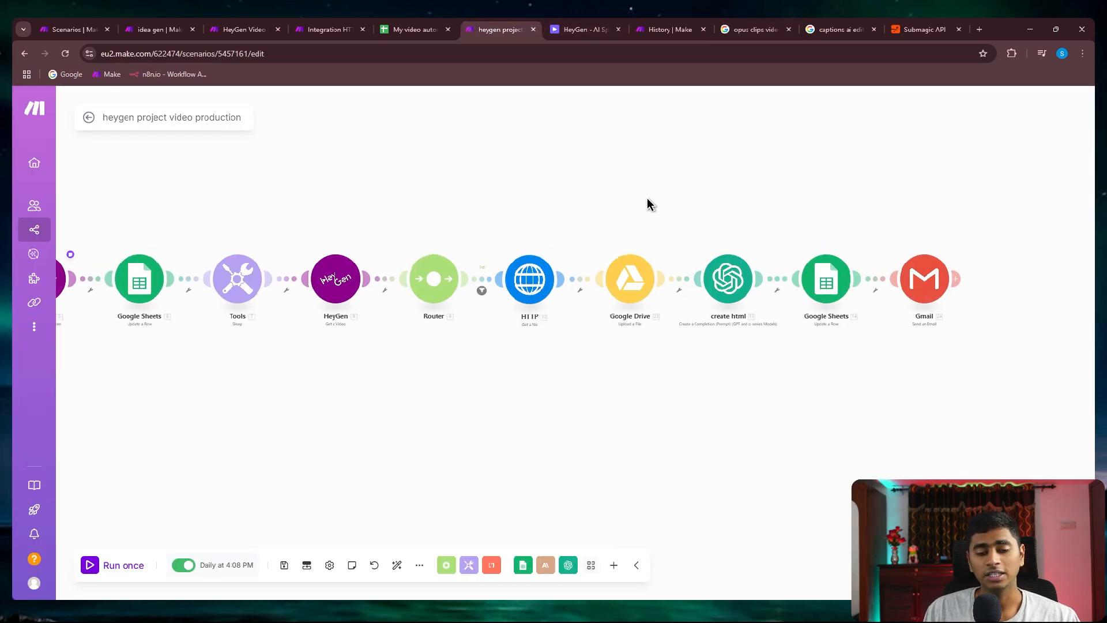
scroll(650, 205, "up", 2)
scroll(663, 243, "down", 1)
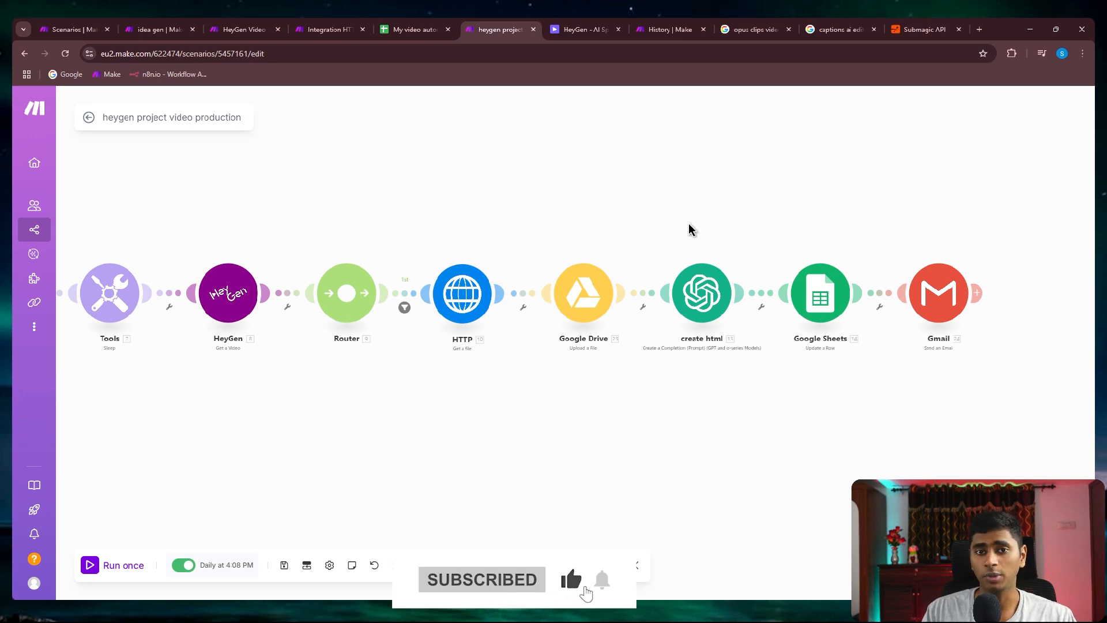
scroll(688, 224, "down", 1)
left_click_drag(706, 224, 1001, 225)
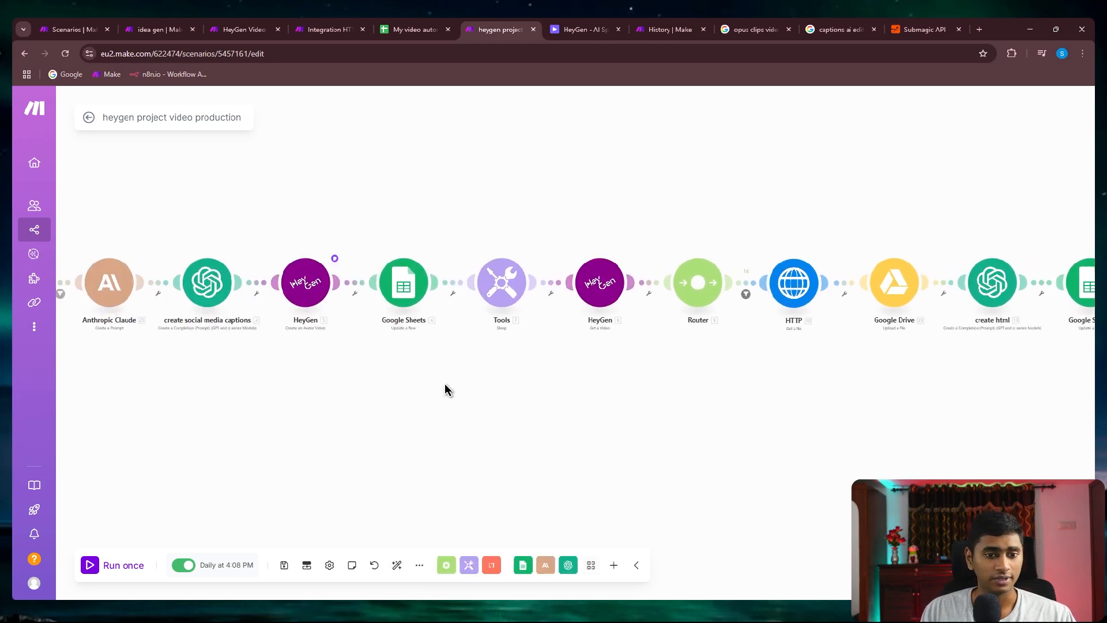
Open the HeyGen Create an Avatar Video module and choose Avatar as the character type in its character settings
left_click_drag(398, 375, 720, 377)
scroll(720, 378, "up", 2)
left_click_drag(600, 411, 599, 446)
left_click(593, 284)
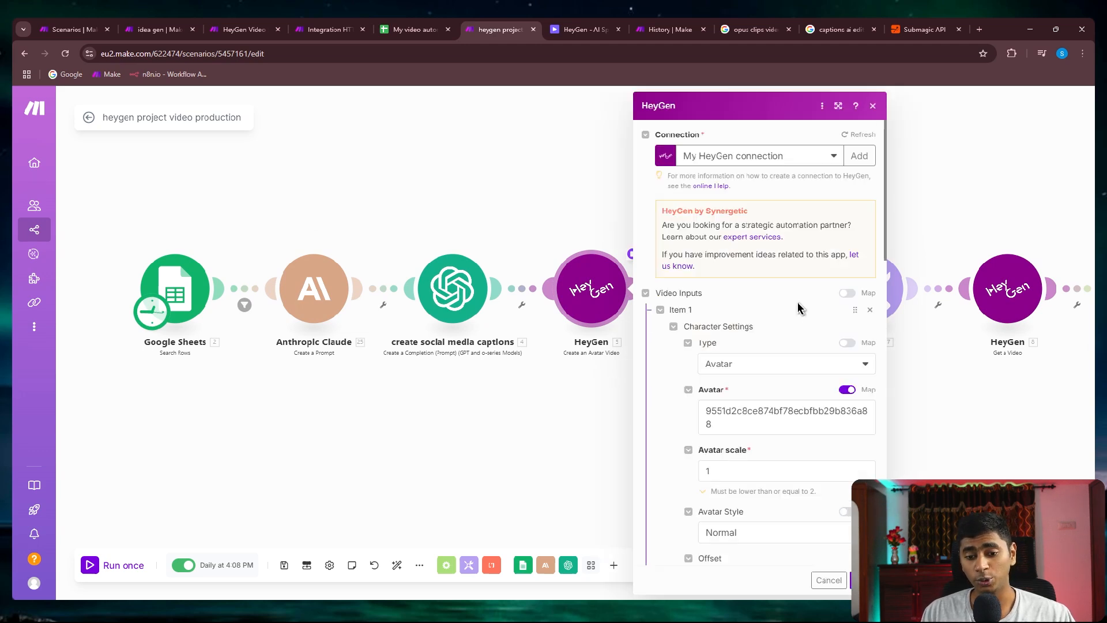
scroll(799, 307, "down", 1)
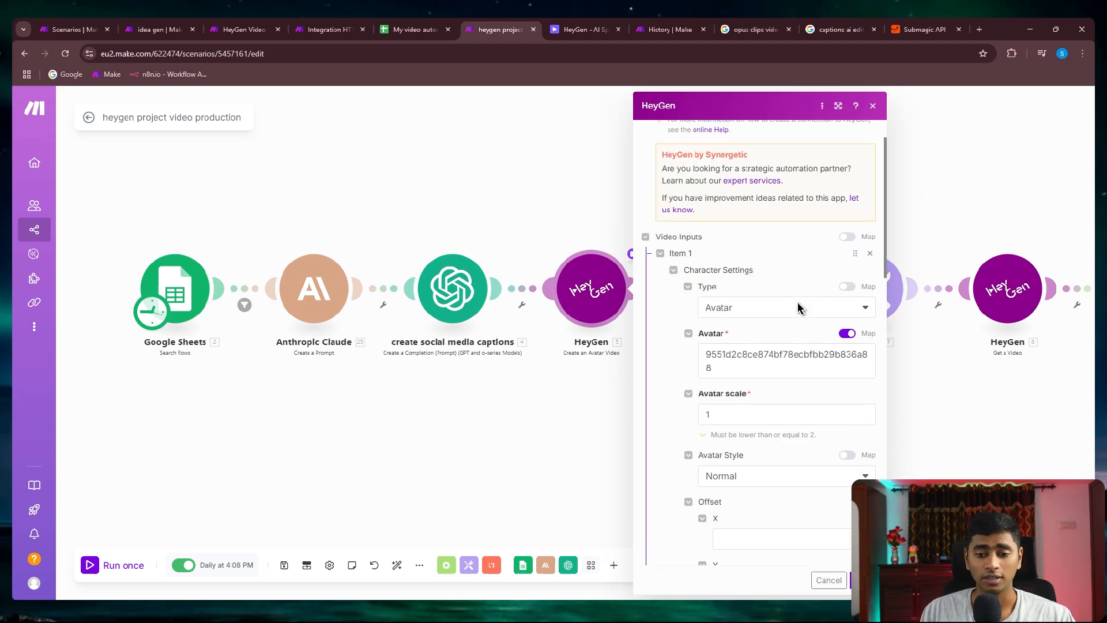
left_click(754, 320)
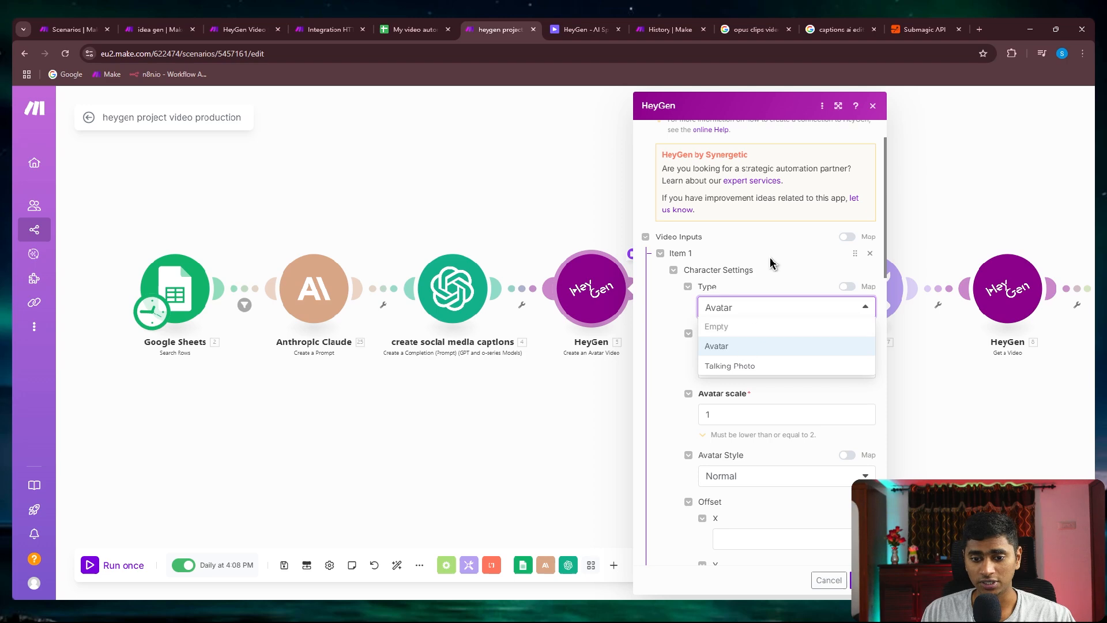
left_click(721, 346)
Switch to HeyGen, open the custom avatar under My Avatars and copy its look's avatar ID
left_click(573, 26)
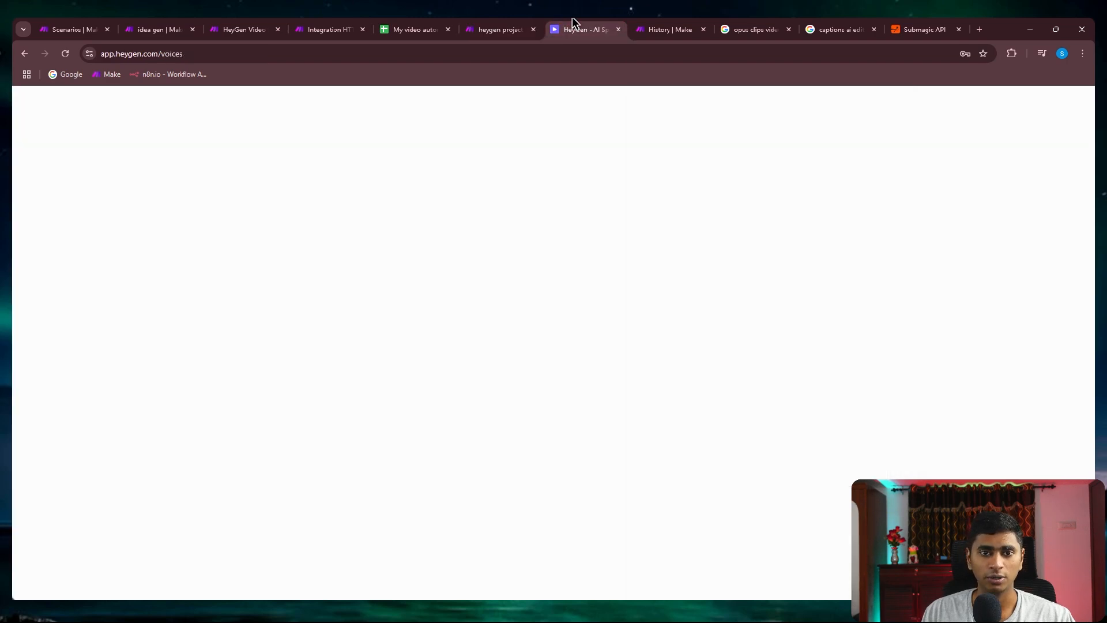
left_click(97, 345)
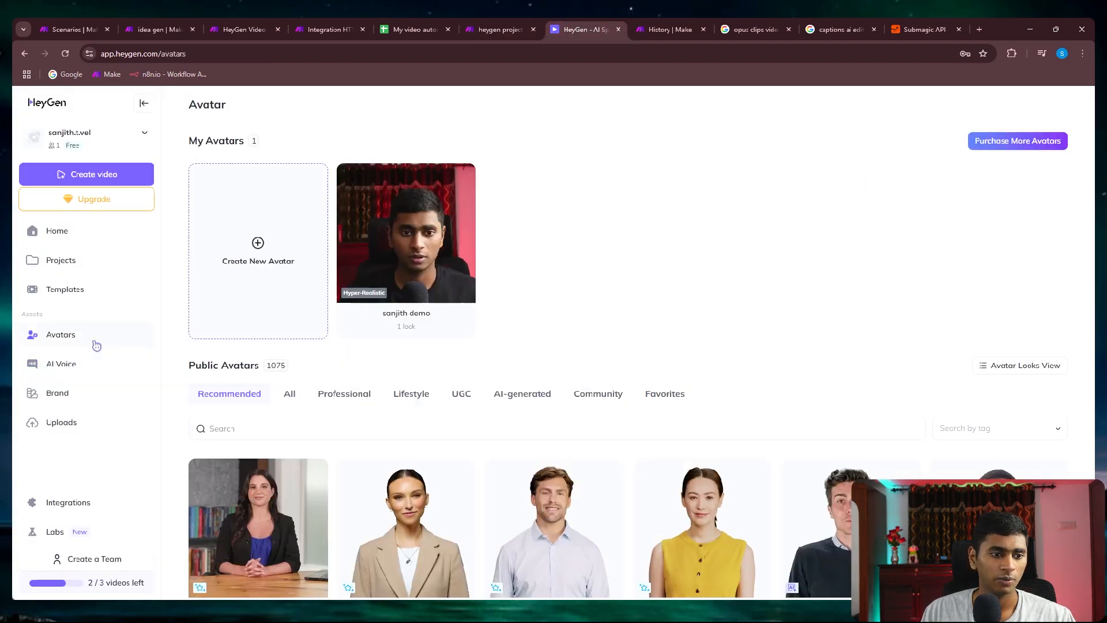
left_click(406, 230)
left_click(518, 147)
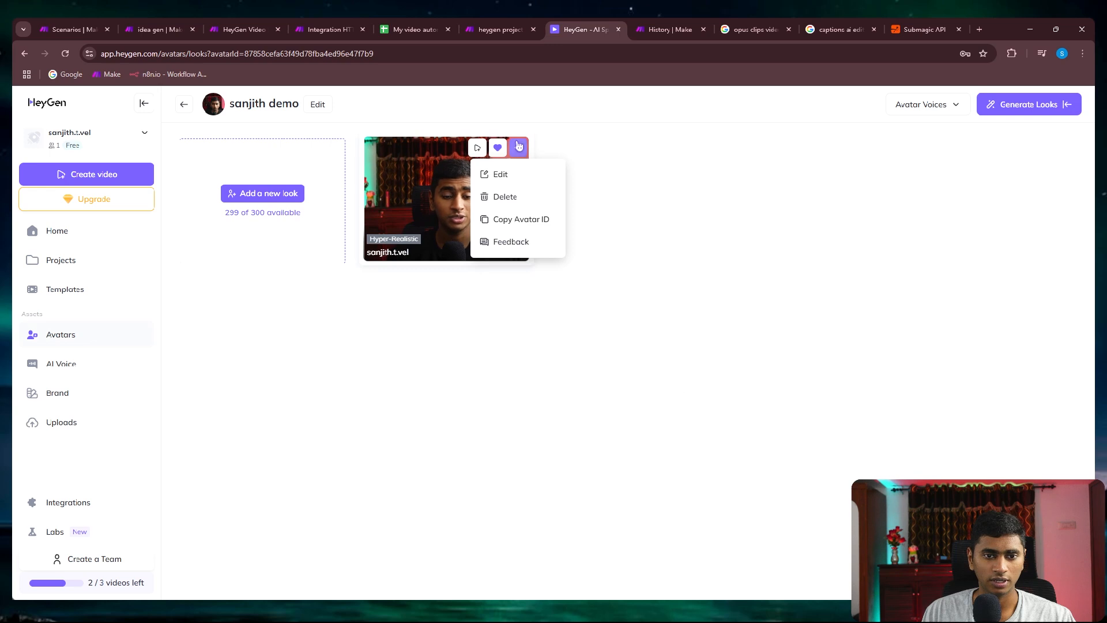
left_click(515, 219)
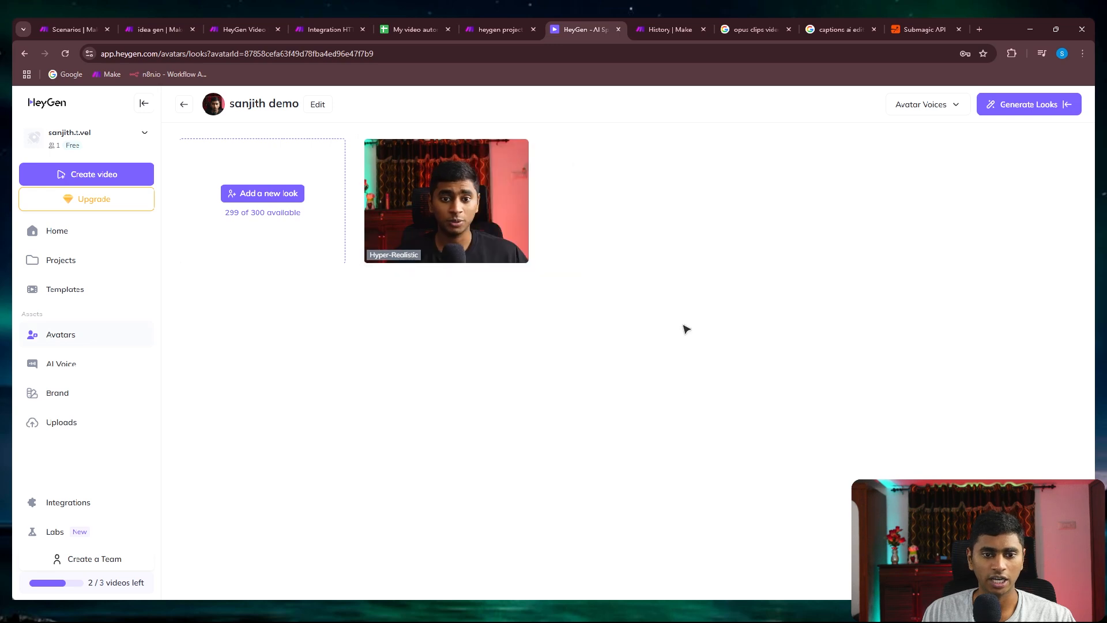
View the options of the cloned voice on HeyGen's AI Voice page and return to the Make scenario
left_click(83, 366)
left_click(354, 231)
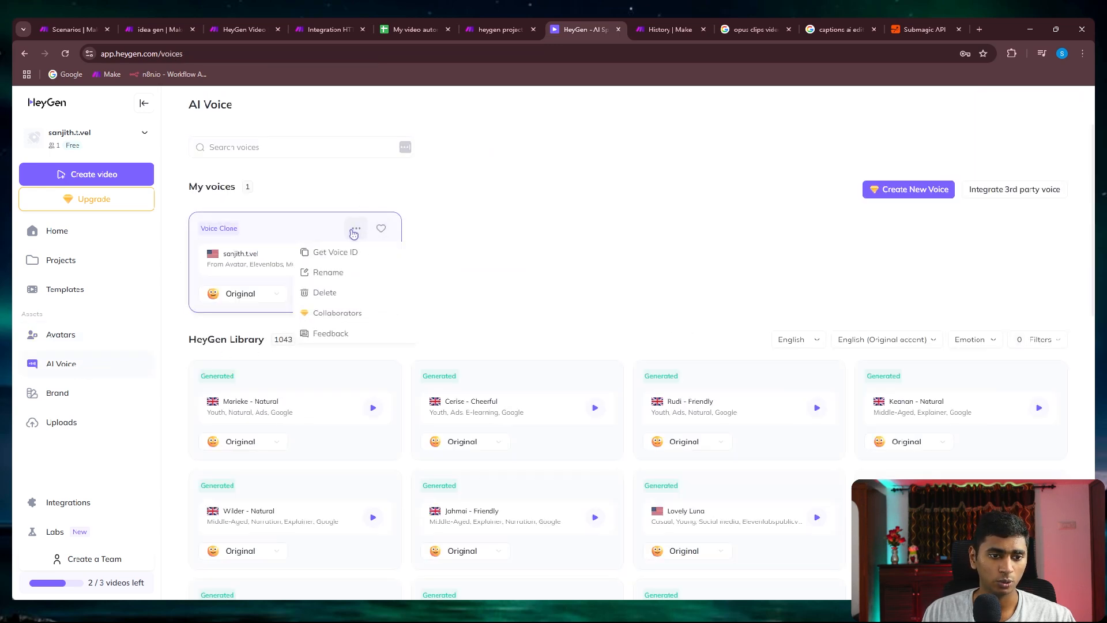
left_click(499, 29)
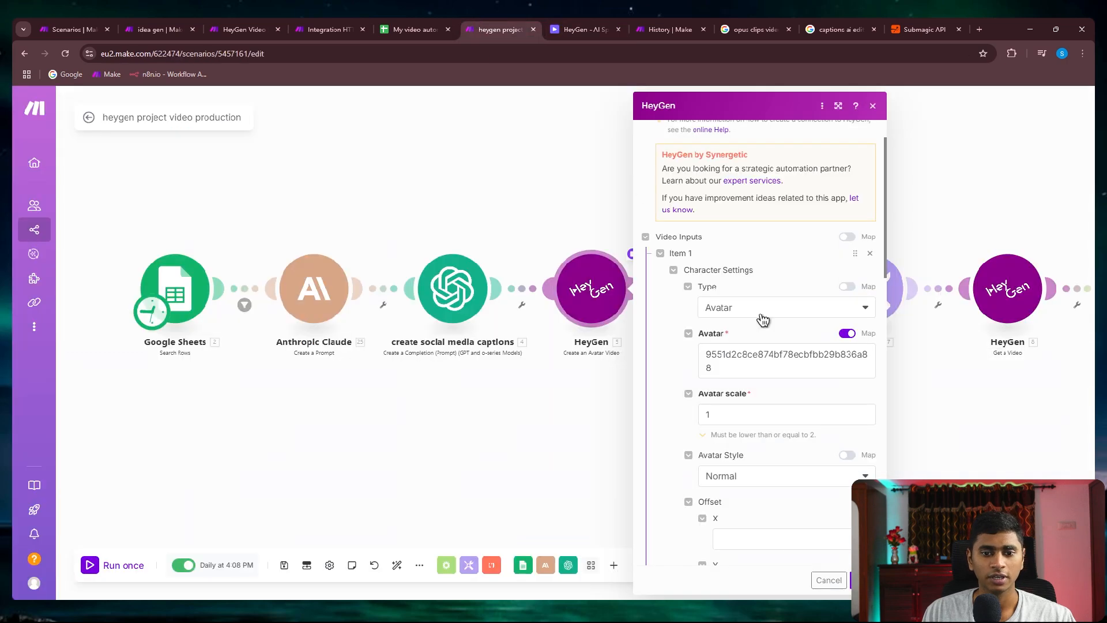
Review the module's avatar scale, avatar style options, offset and matting settings down to the voice settings
scroll(774, 376, "down", 2)
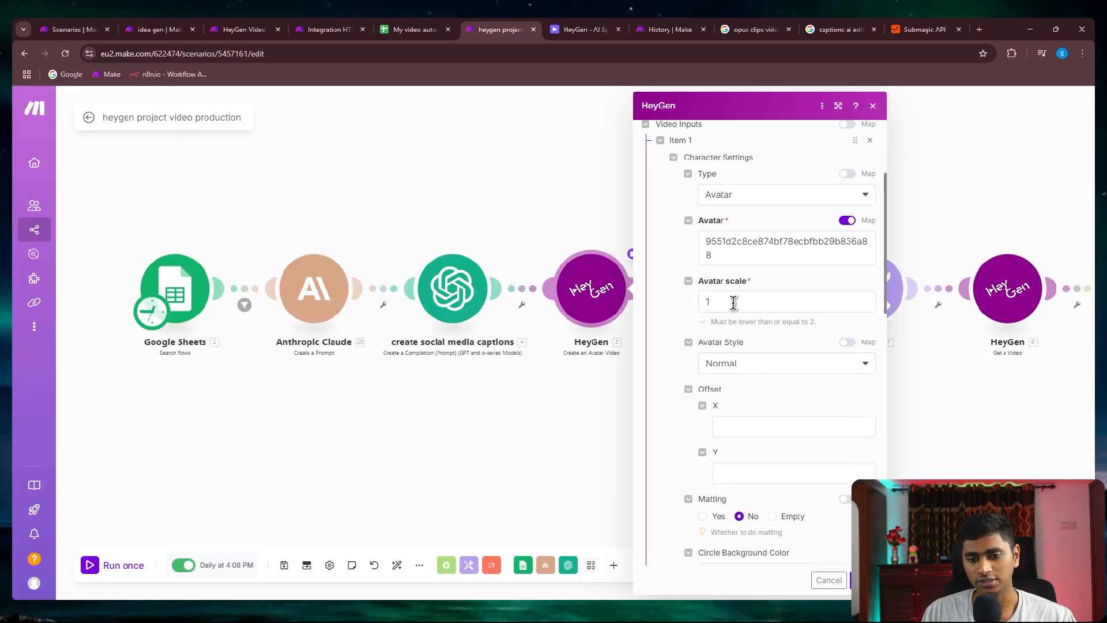
scroll(767, 332, "down", 3)
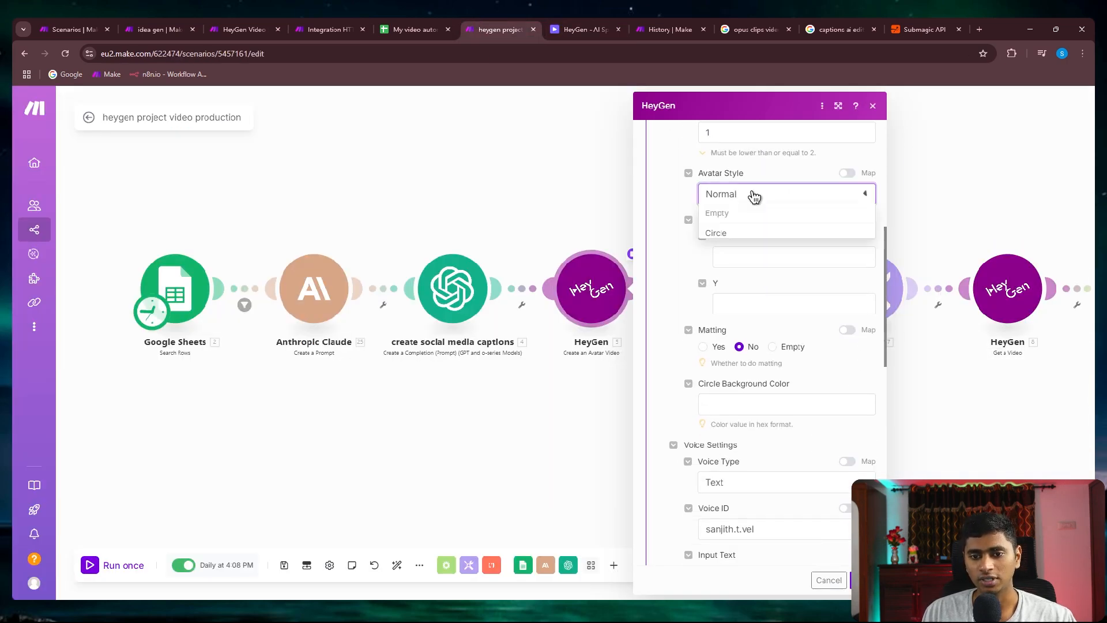
left_click(753, 197)
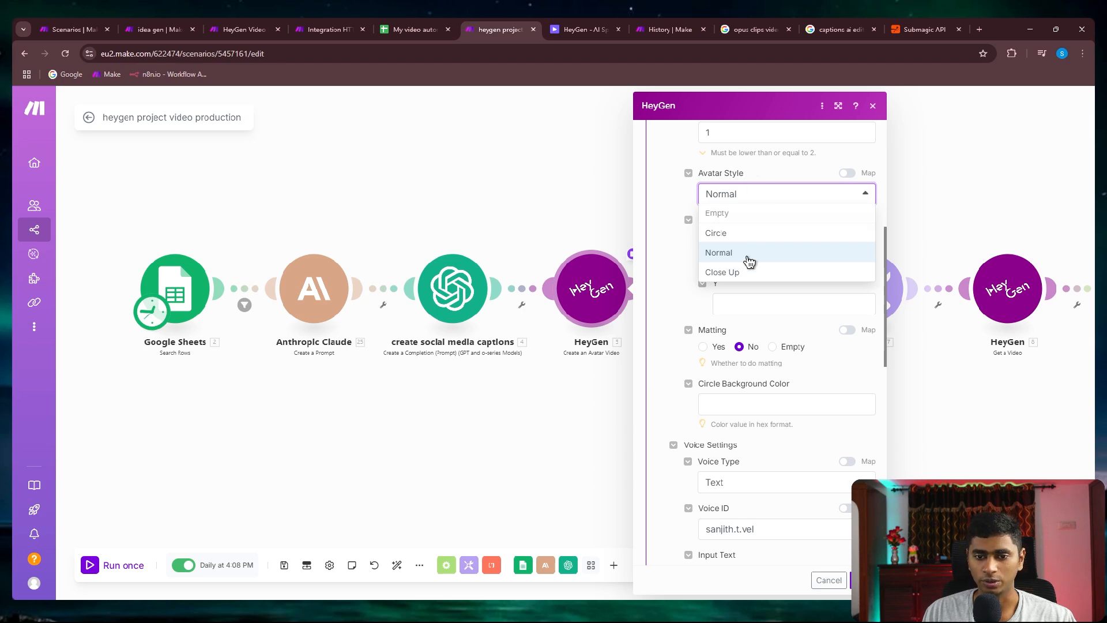
left_click(764, 152)
scroll(762, 265, "down", 3)
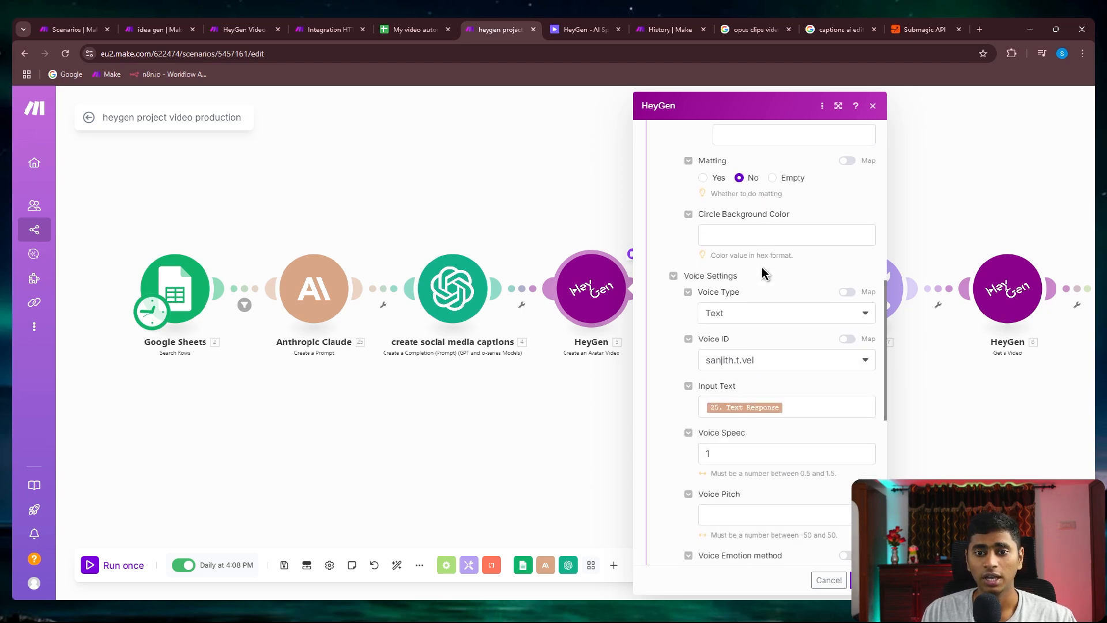
scroll(762, 272, "down", 2)
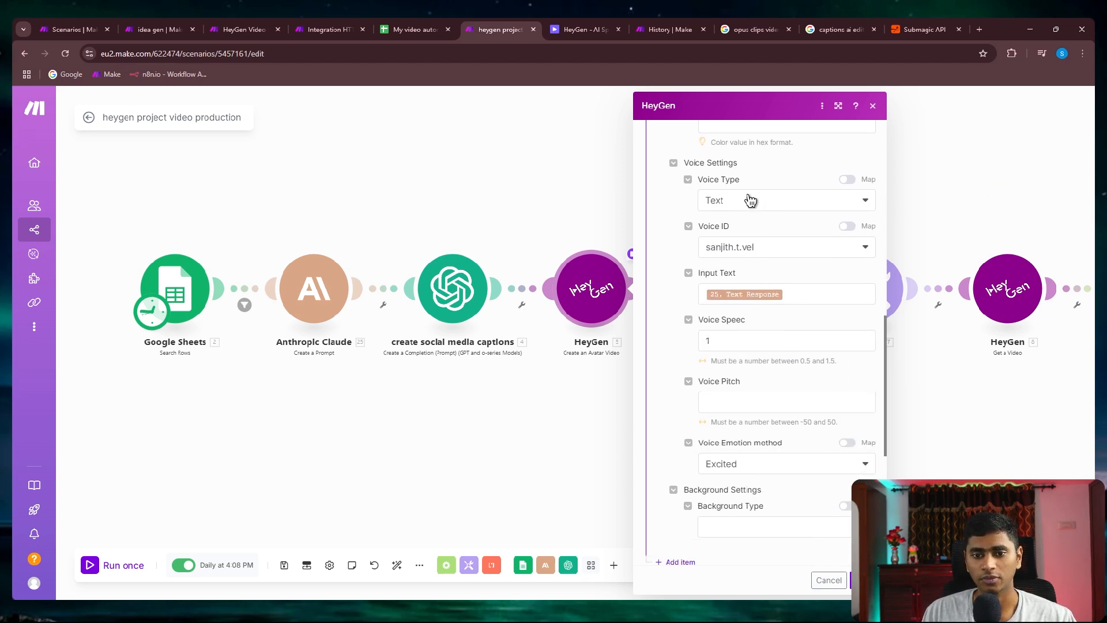
Check the available voice types, look at the VIDEO EDITING table in AITable, and return to the Make scenario
left_click(733, 209)
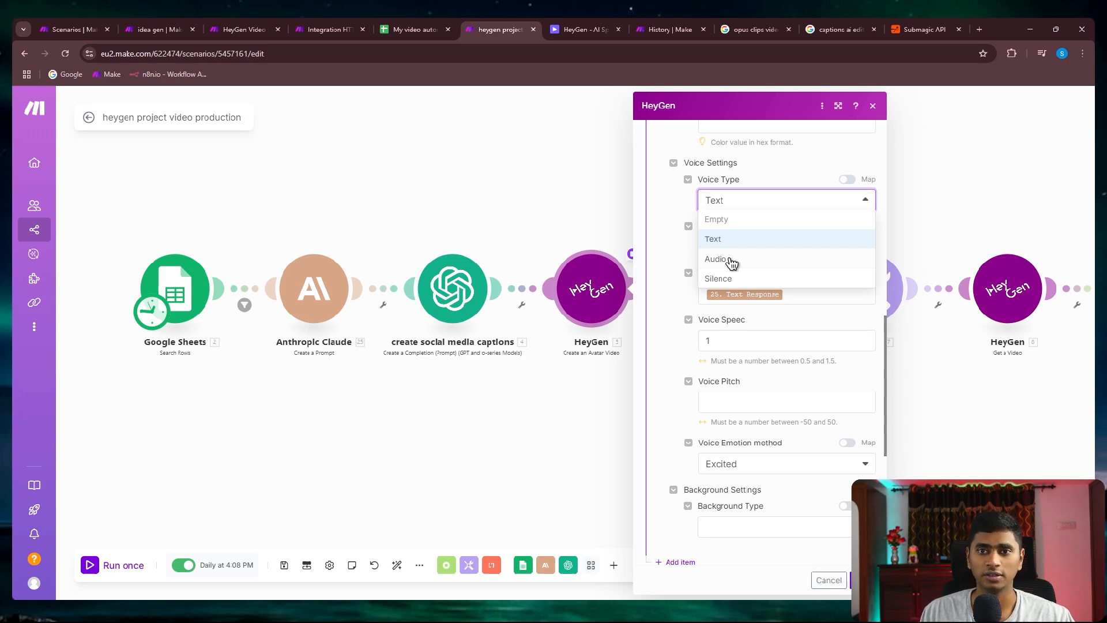
mouse_move(589, 595)
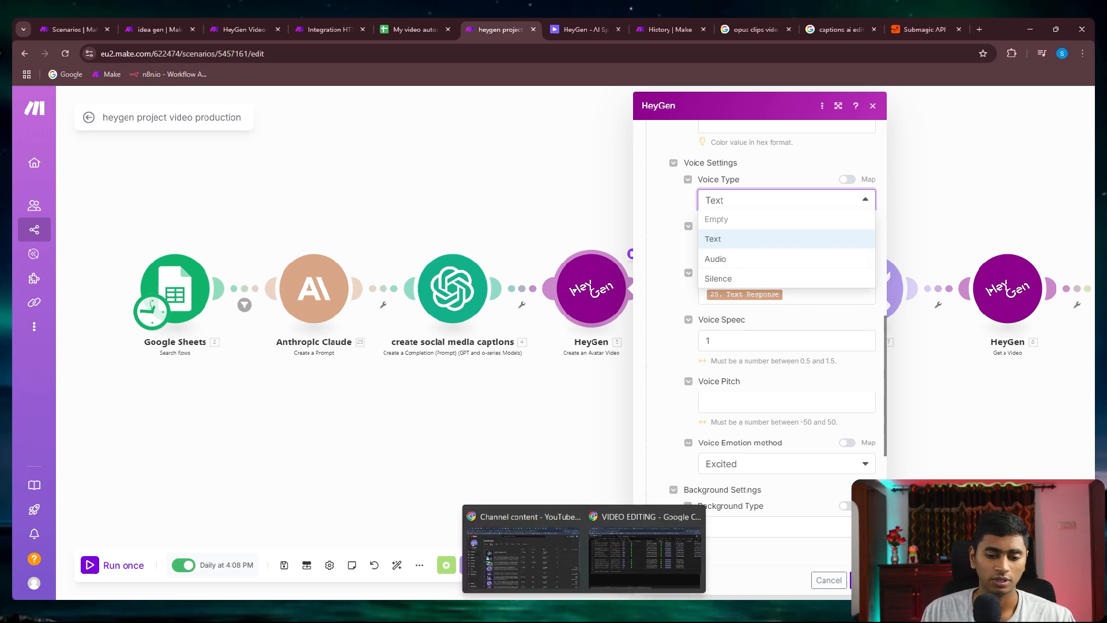
left_click(612, 573)
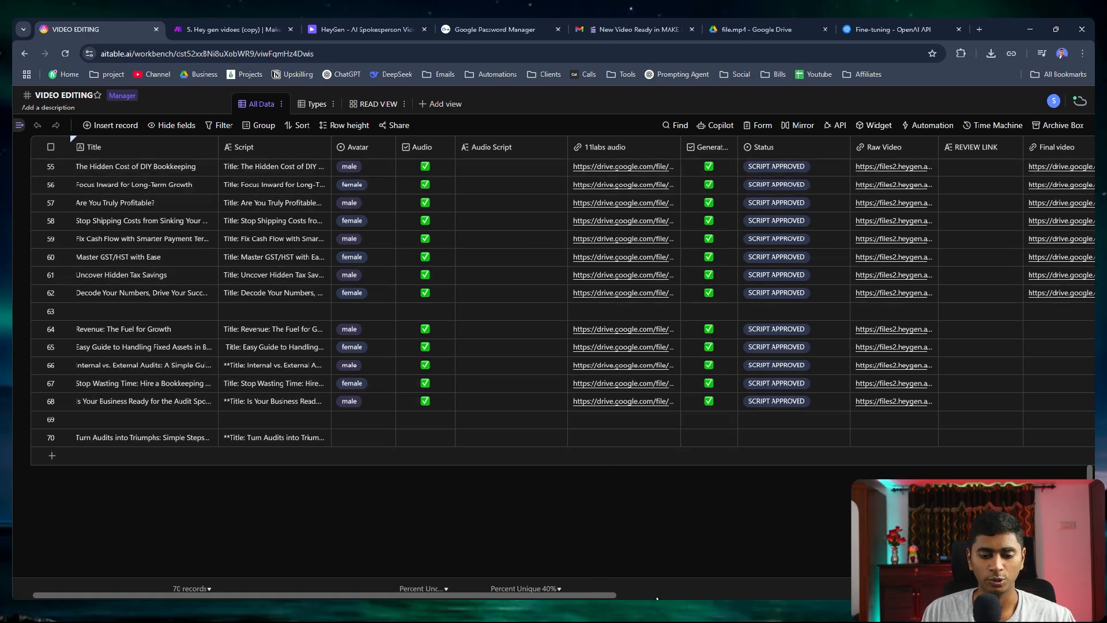
left_click(634, 583)
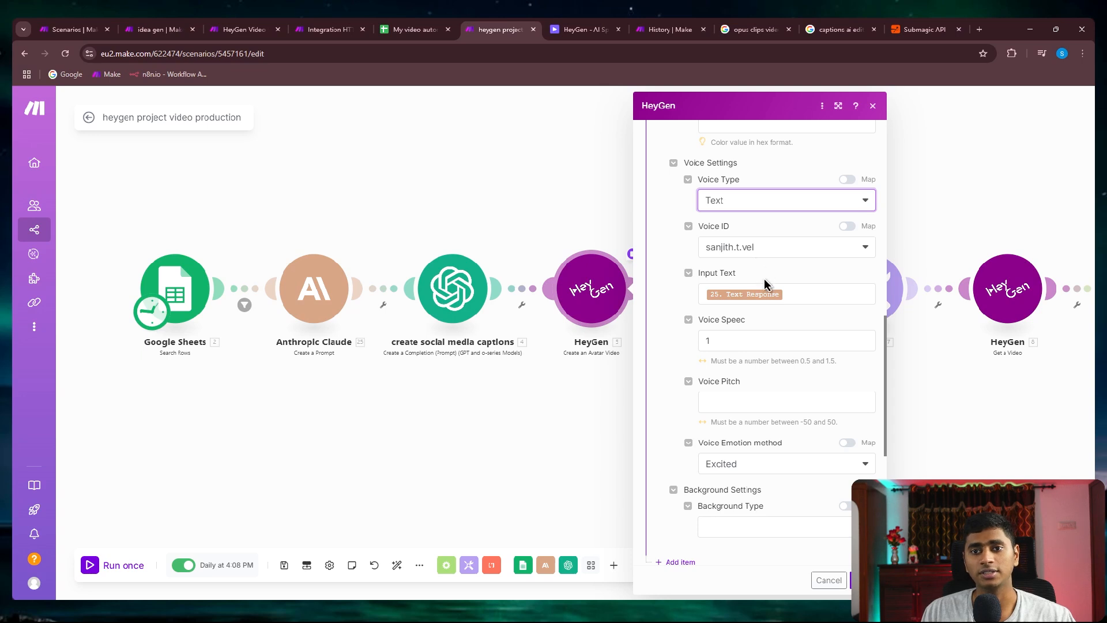
Switch the module's Voice ID field to mapped mode and select the whole ID it contains
scroll(765, 291, "down", 2)
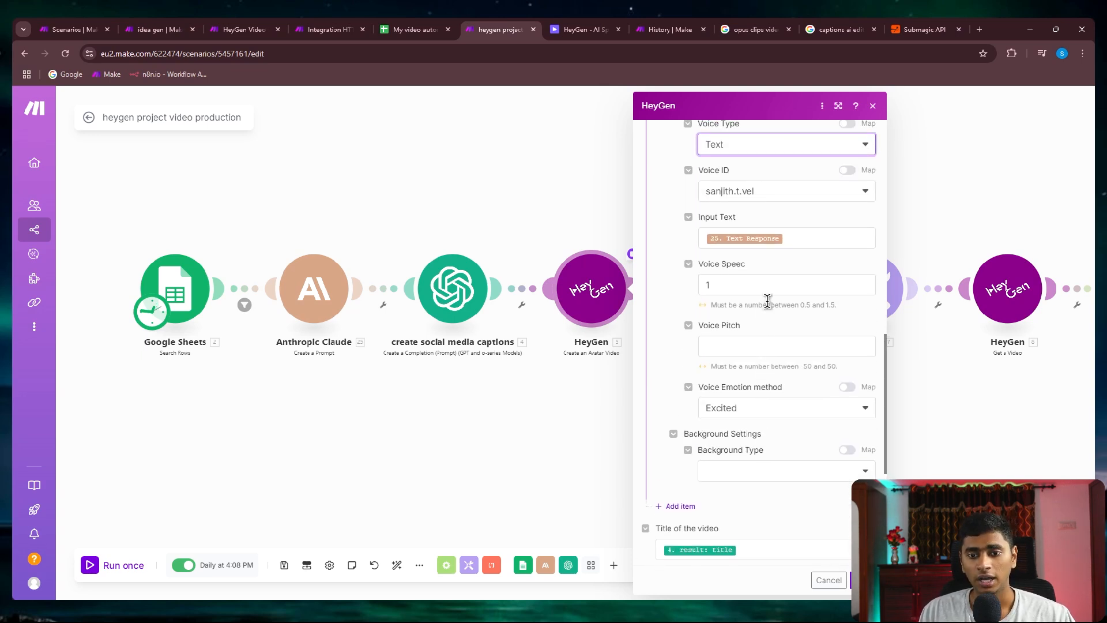
scroll(766, 294, "up", 2)
left_click(700, 276)
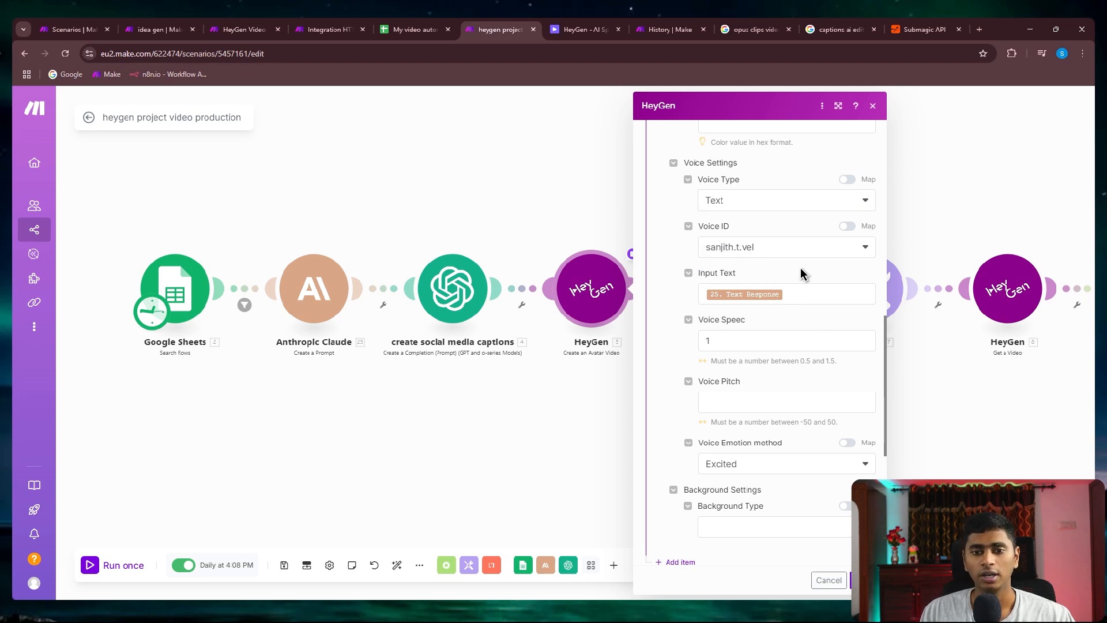
scroll(801, 282, "up", 2)
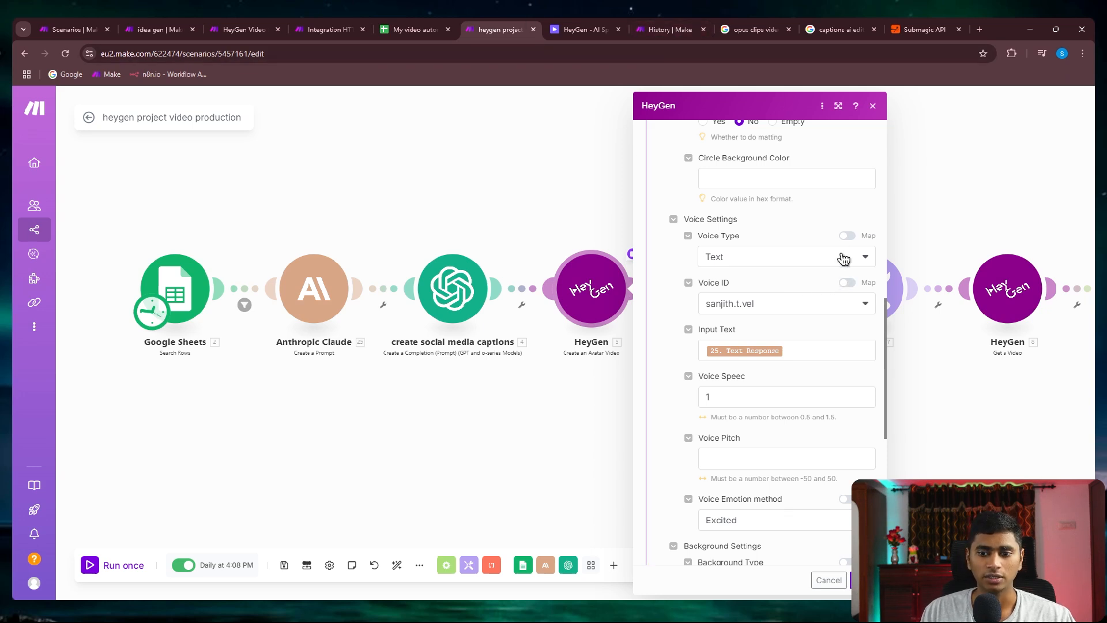
left_click(845, 284)
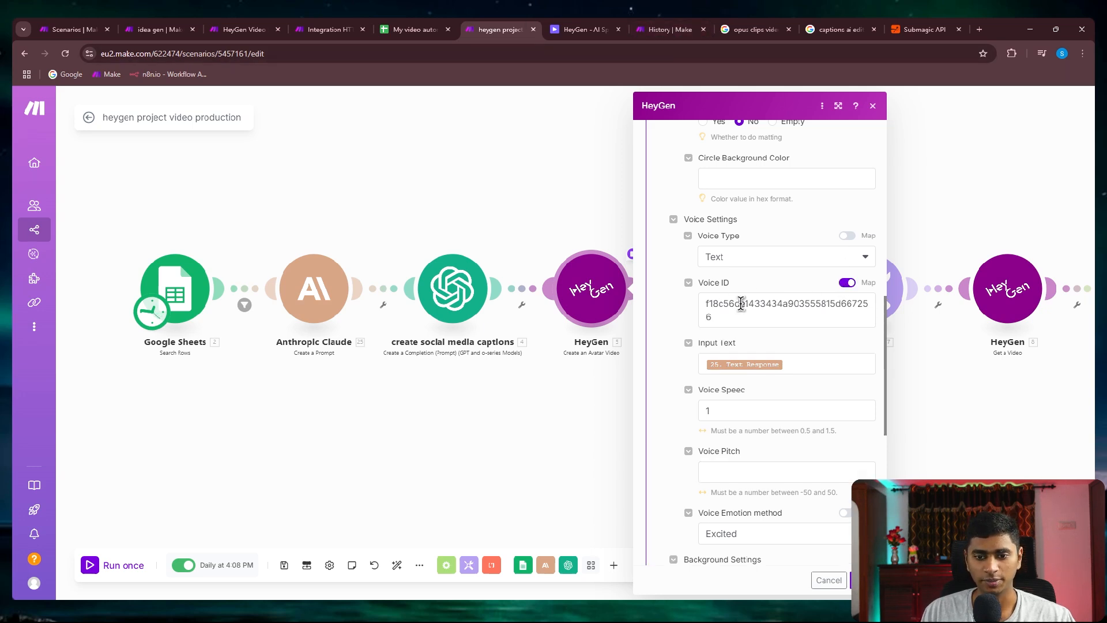
left_click_drag(742, 319, 766, 289)
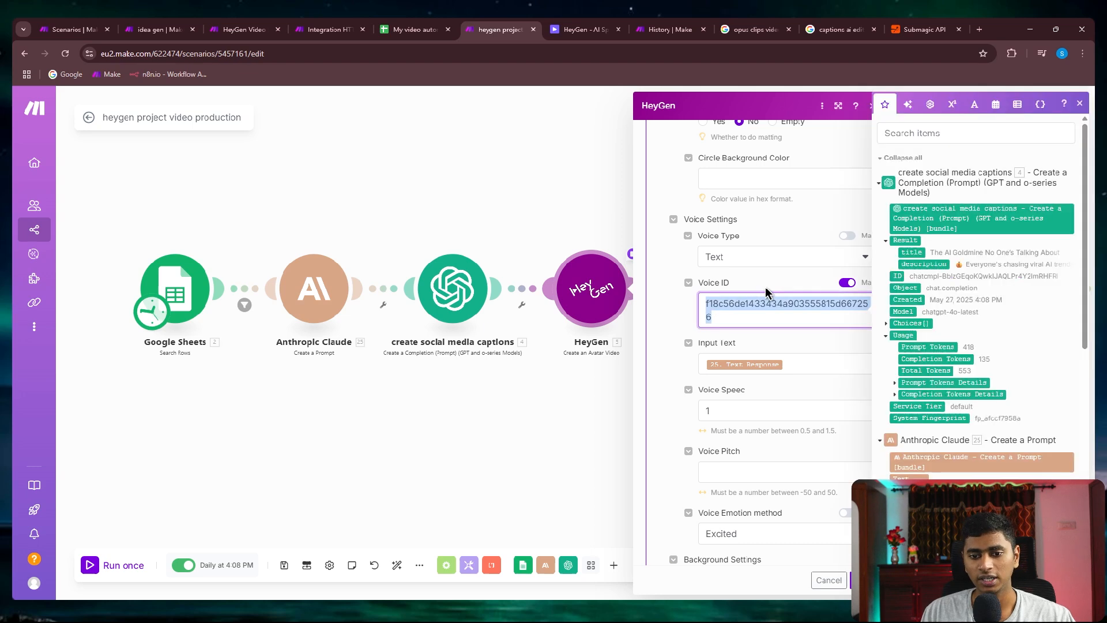
Copy the cloned voice's ID from HeyGen's AI Voice page and return to the Make scenario
left_click(584, 29)
left_click(356, 228)
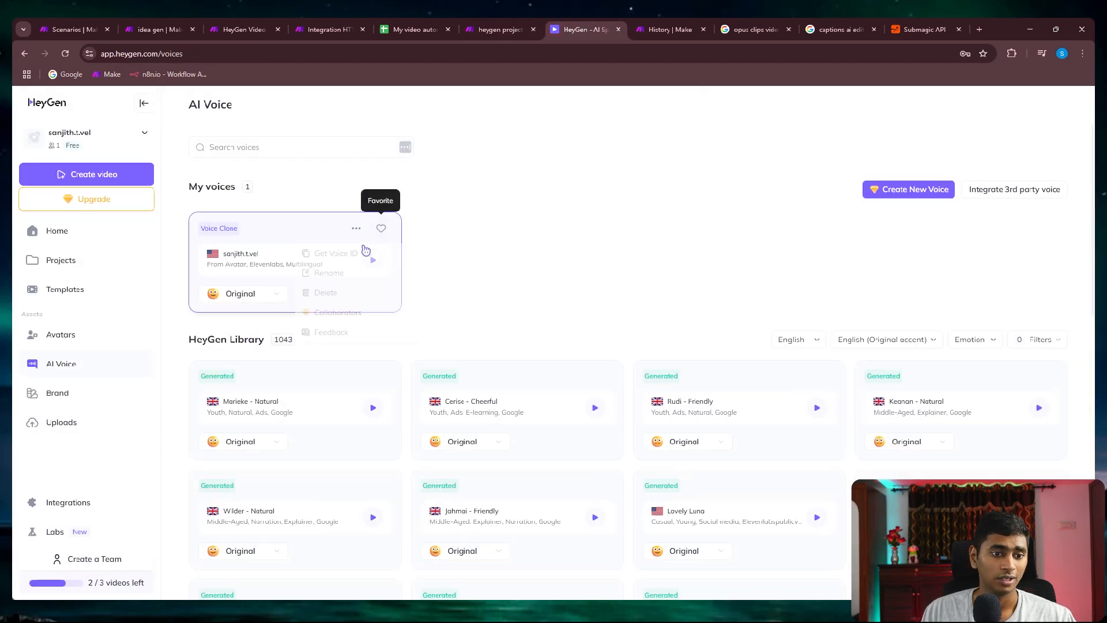
left_click(335, 252)
left_click(358, 229)
left_click(510, 26)
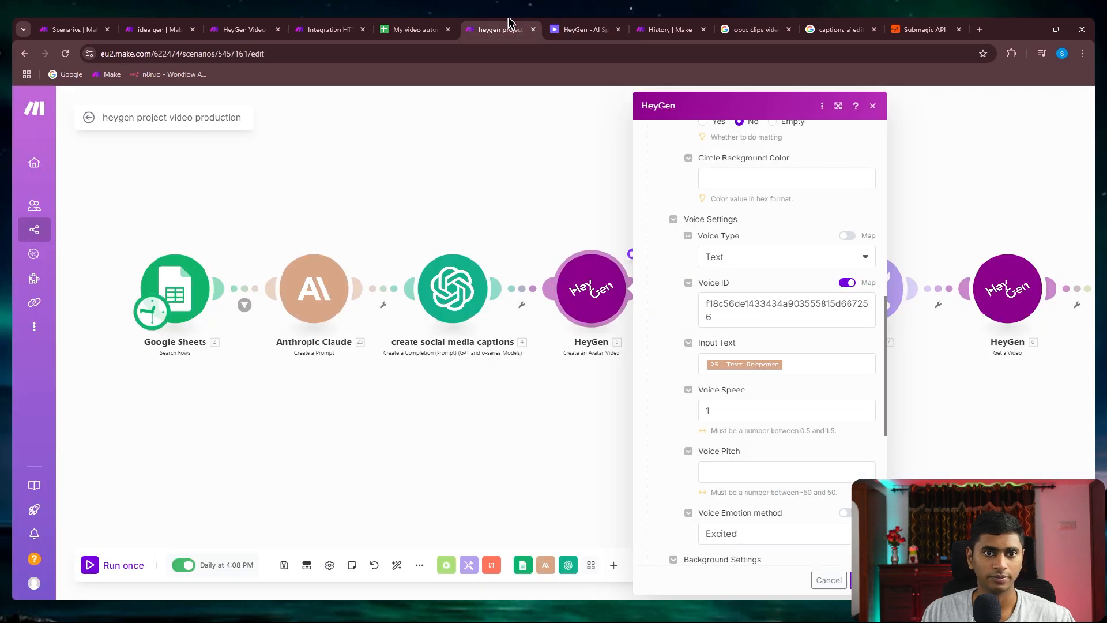
Paste the copied voice ID into the browser's address bar to compare it with the module's Voice ID
left_click(385, 58)
key("ctrl+v")
left_click(697, 292)
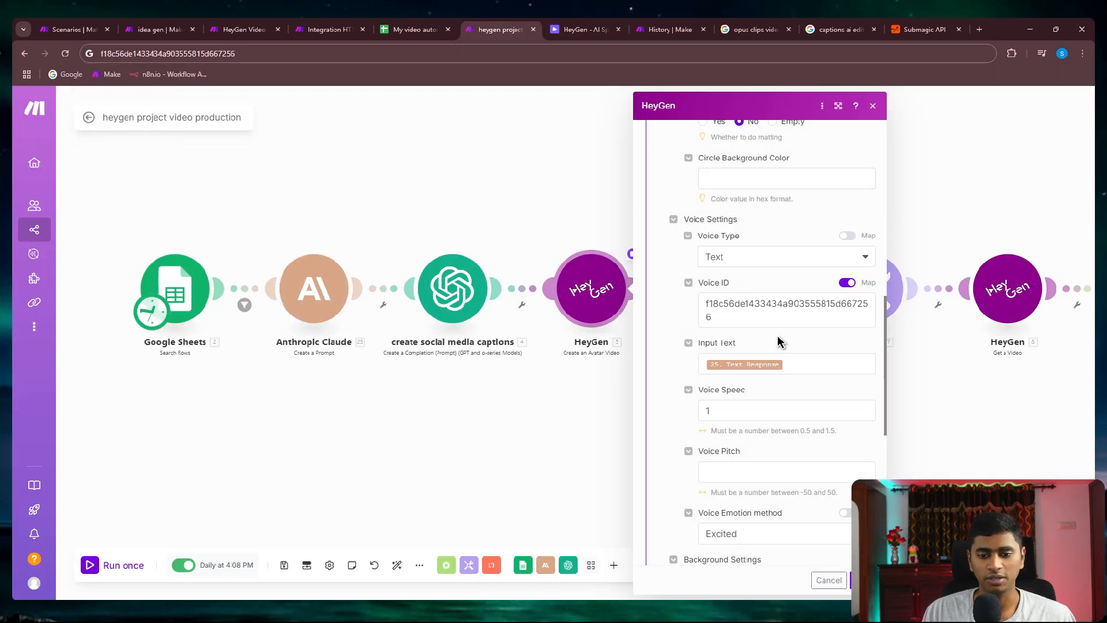
Review the input text, voice speed, voice pitch and voice emotion method options in the HeyGen module
scroll(777, 341, "down", 1)
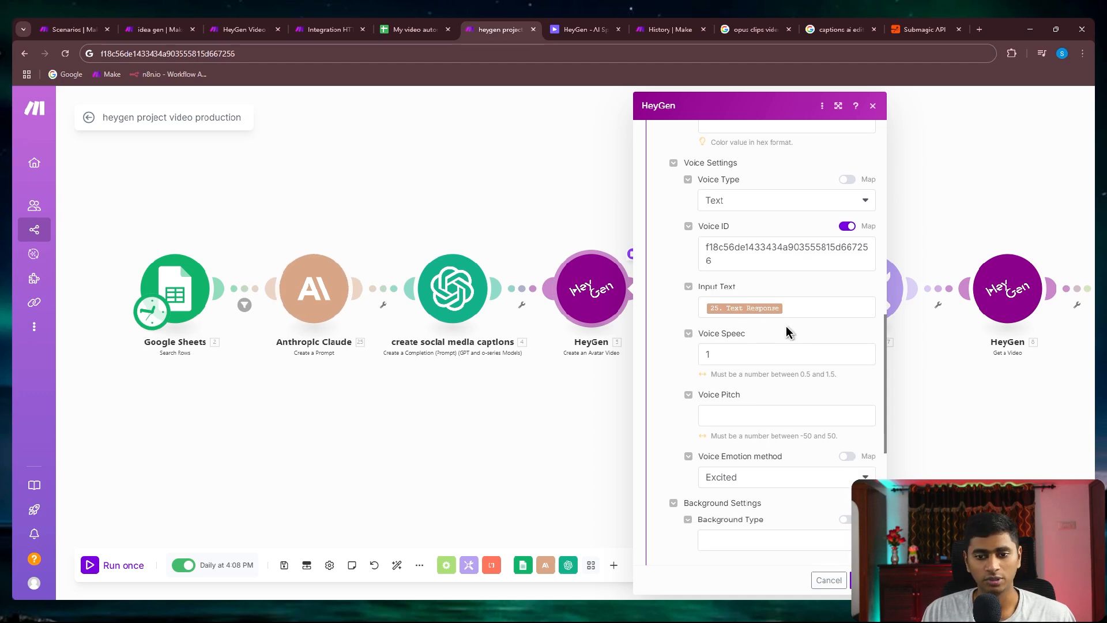
scroll(787, 326, "down", 1)
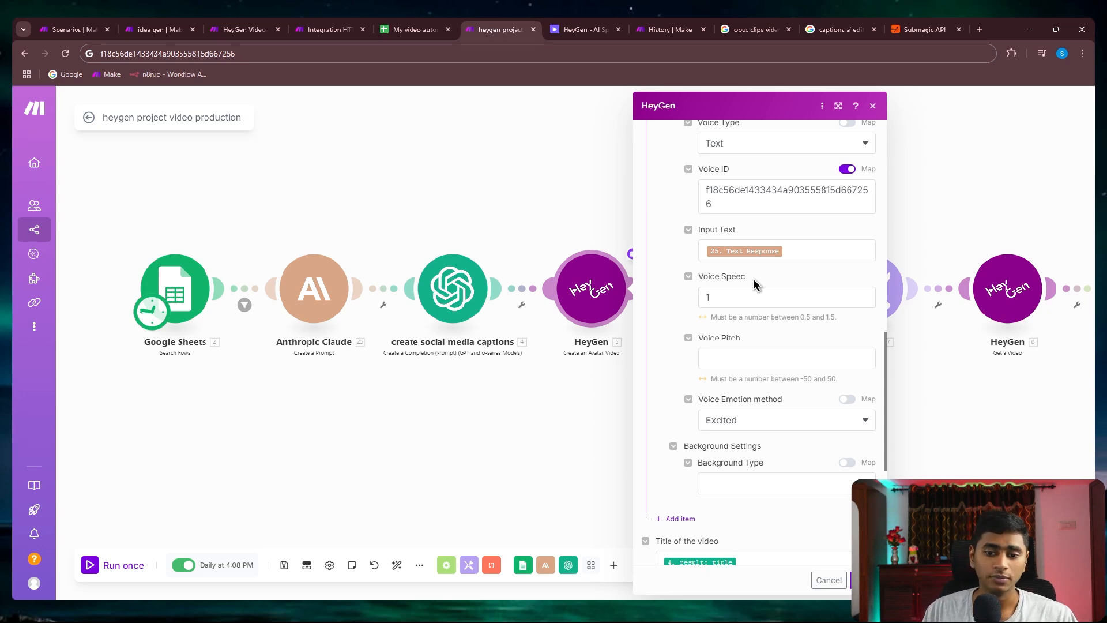
scroll(761, 308, "down", 1)
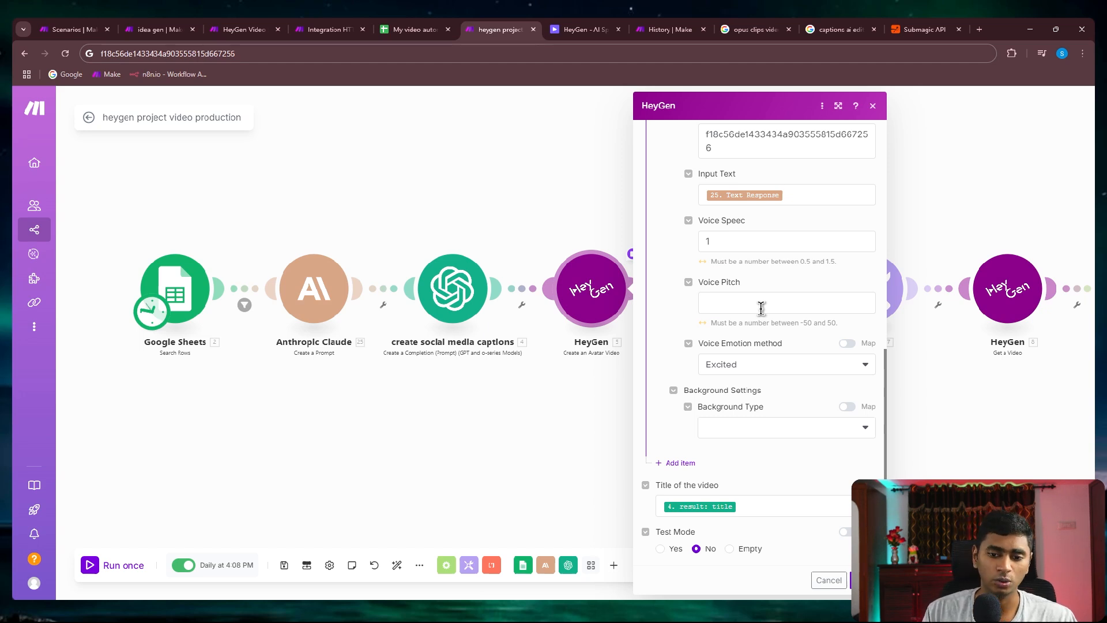
scroll(761, 308, "down", 1)
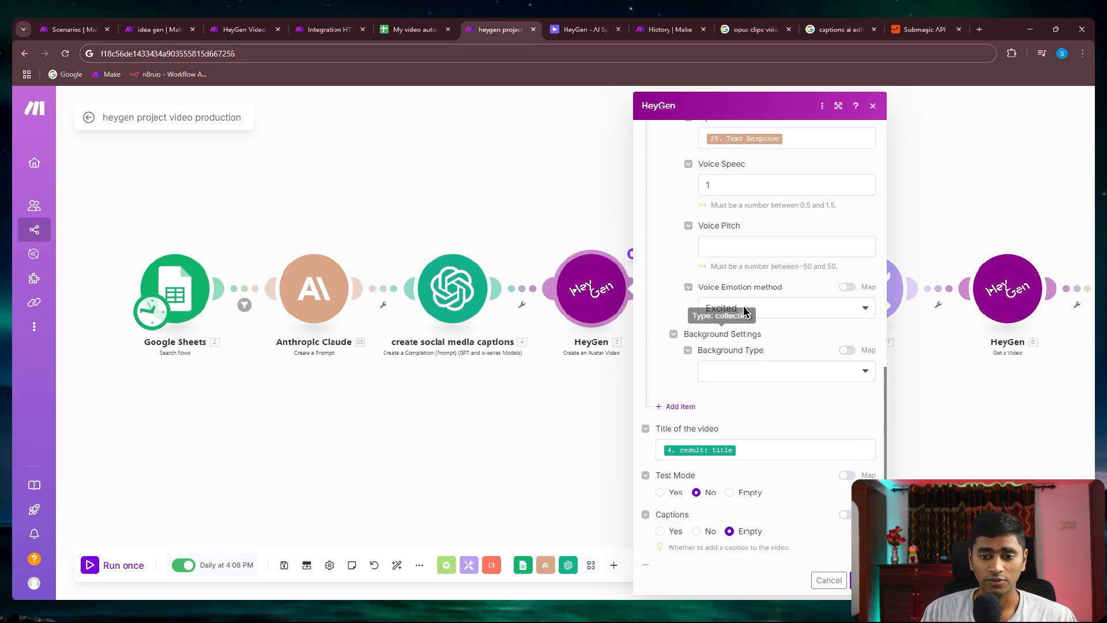
left_click(753, 314)
left_click(766, 257)
Examine the video title, captions and dimension fields, including the note on the free plan's export resolution
scroll(766, 282, "down", 3)
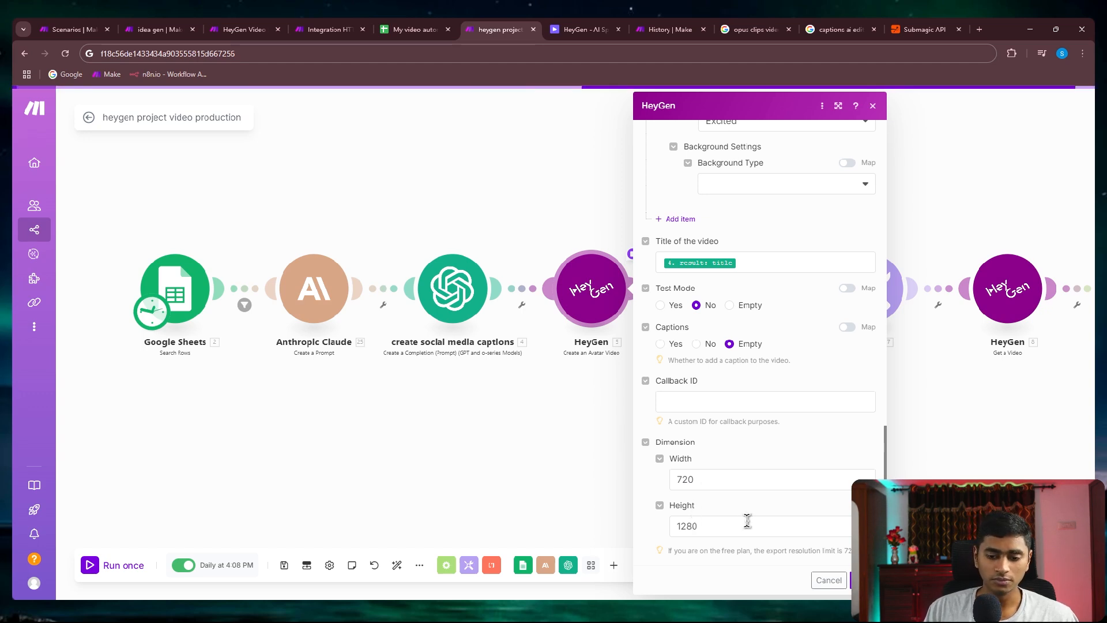
left_click_drag(673, 550, 856, 552)
left_click(764, 446)
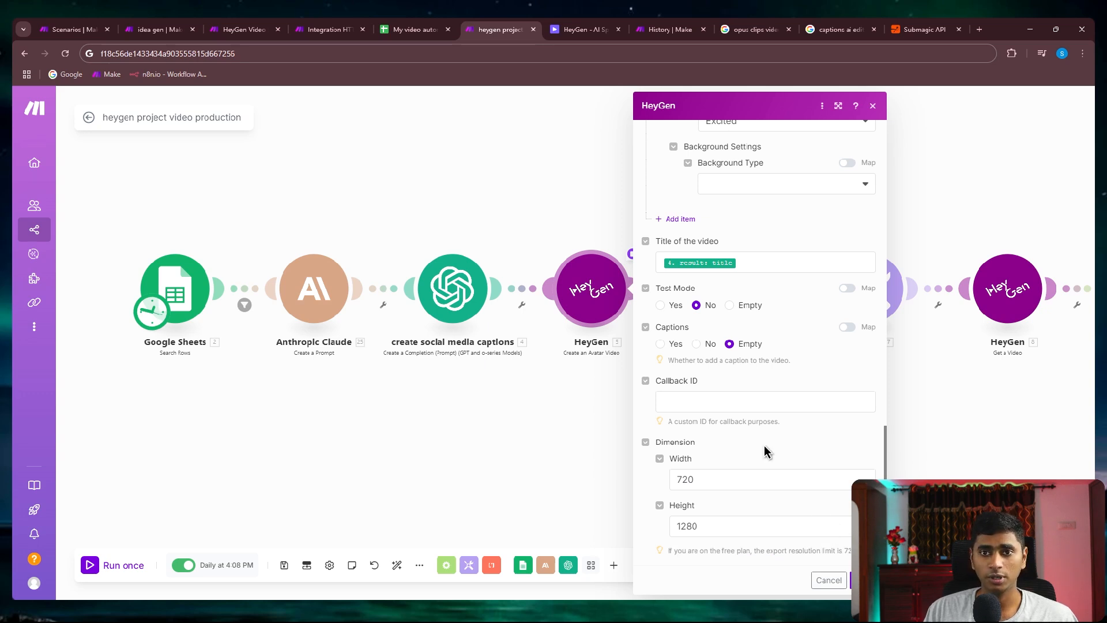
Switch to HeyGen and open the account settings from the account menu
left_click(584, 24)
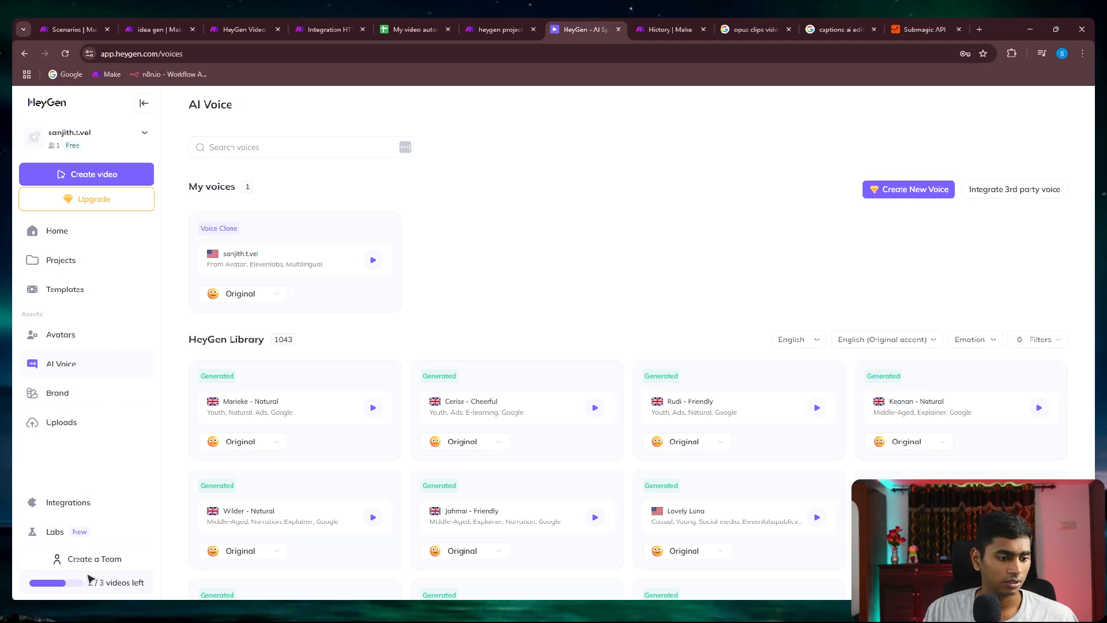
left_click(90, 130)
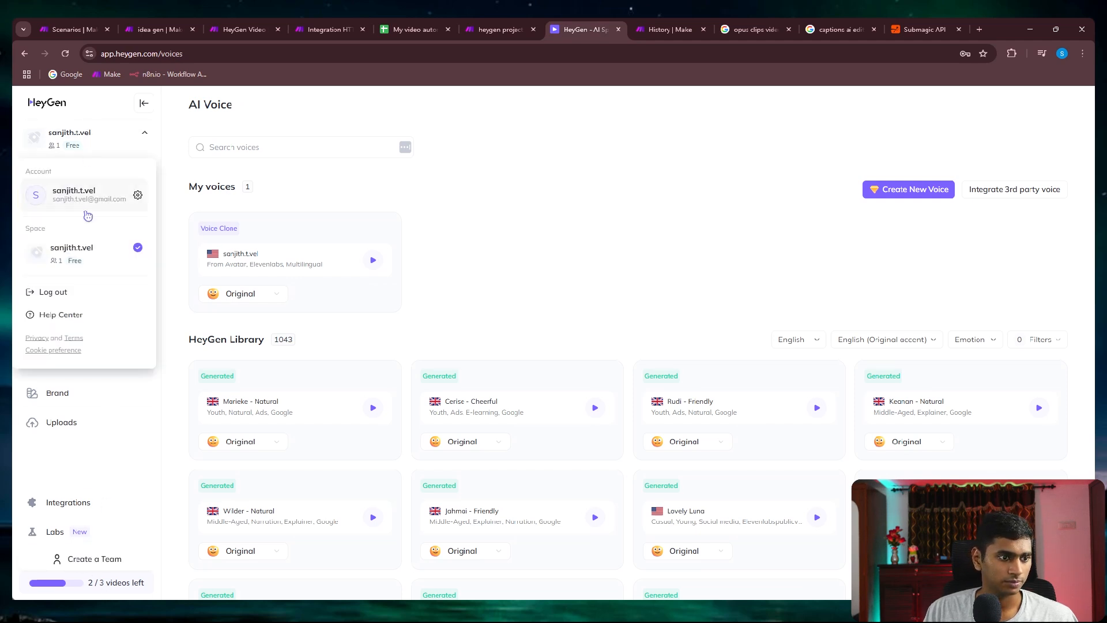
left_click(136, 194)
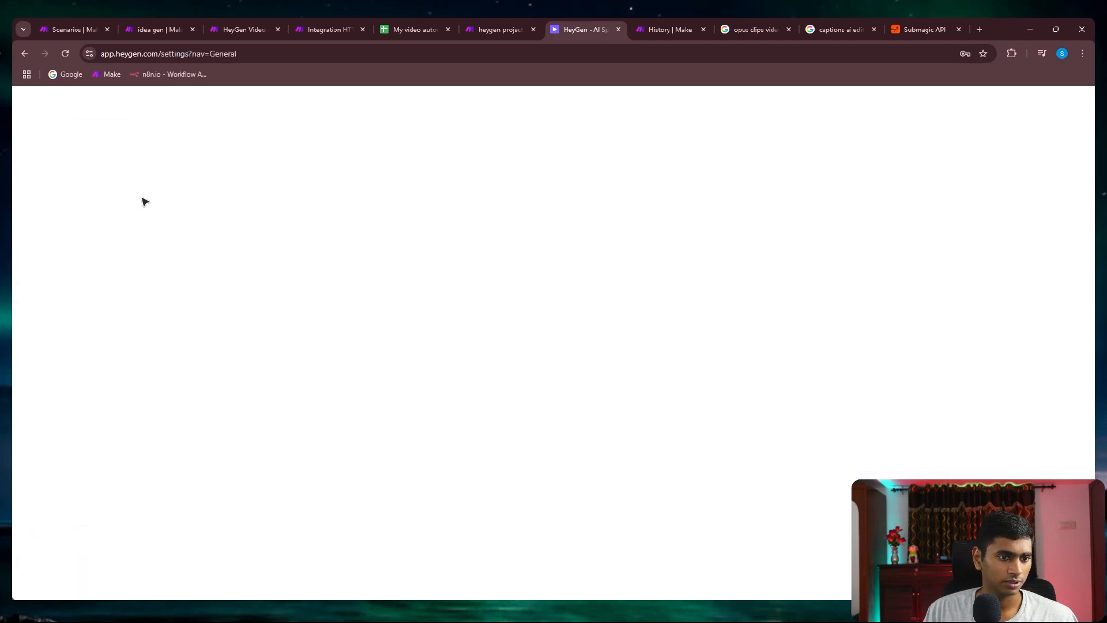
Open the Subscriptions & API settings and review the HeyGen App limits and the HeyGen API credits
left_click(73, 205)
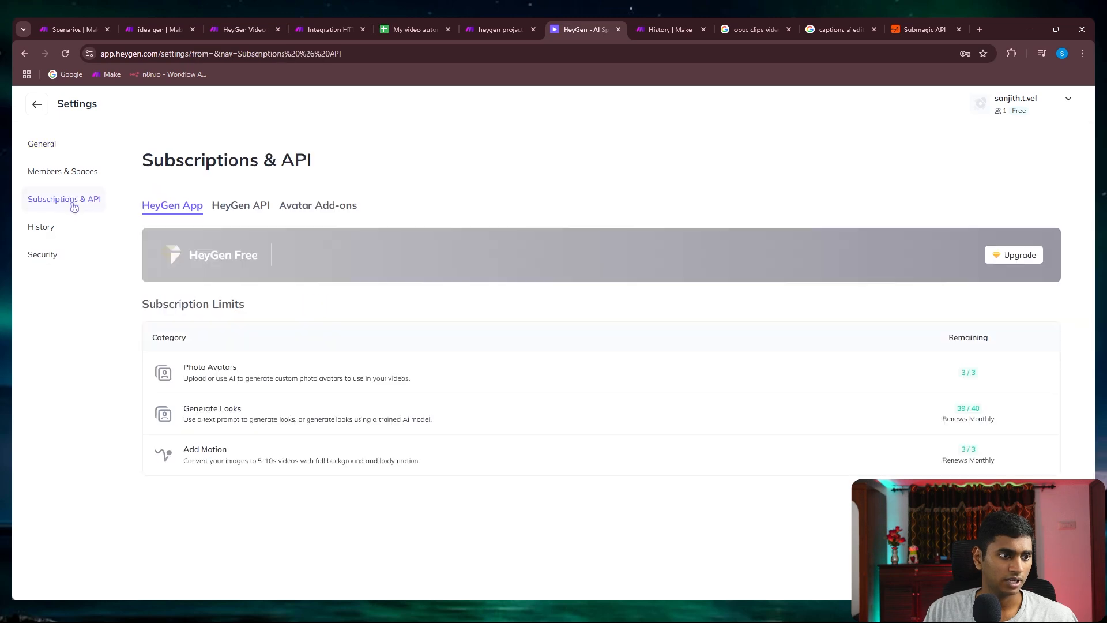
left_click_drag(142, 208, 202, 209)
left_click(268, 488)
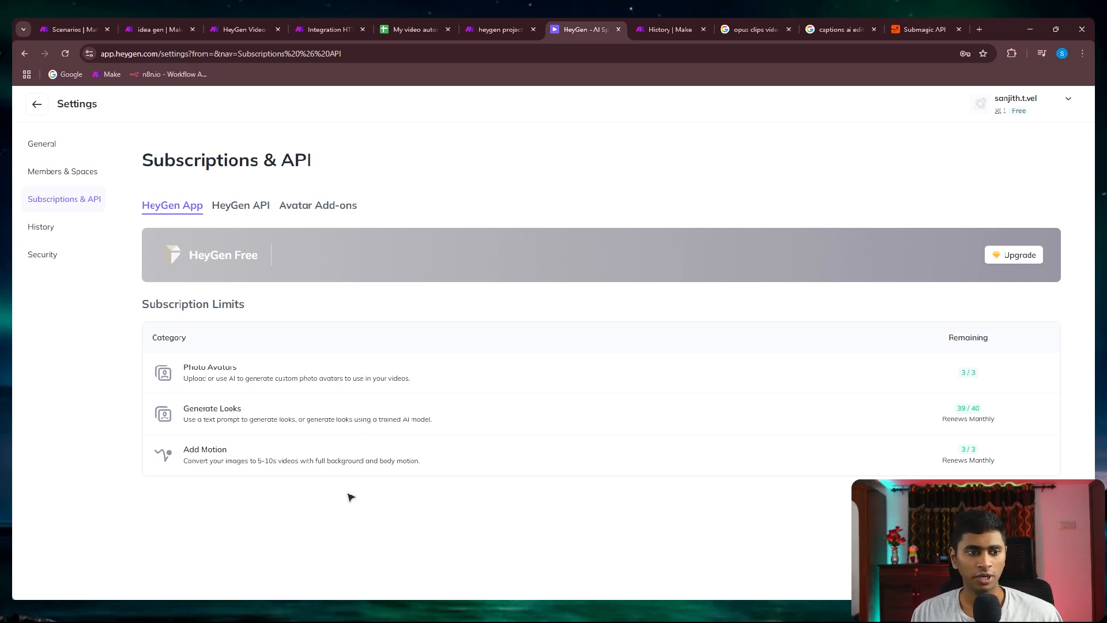
left_click(238, 208)
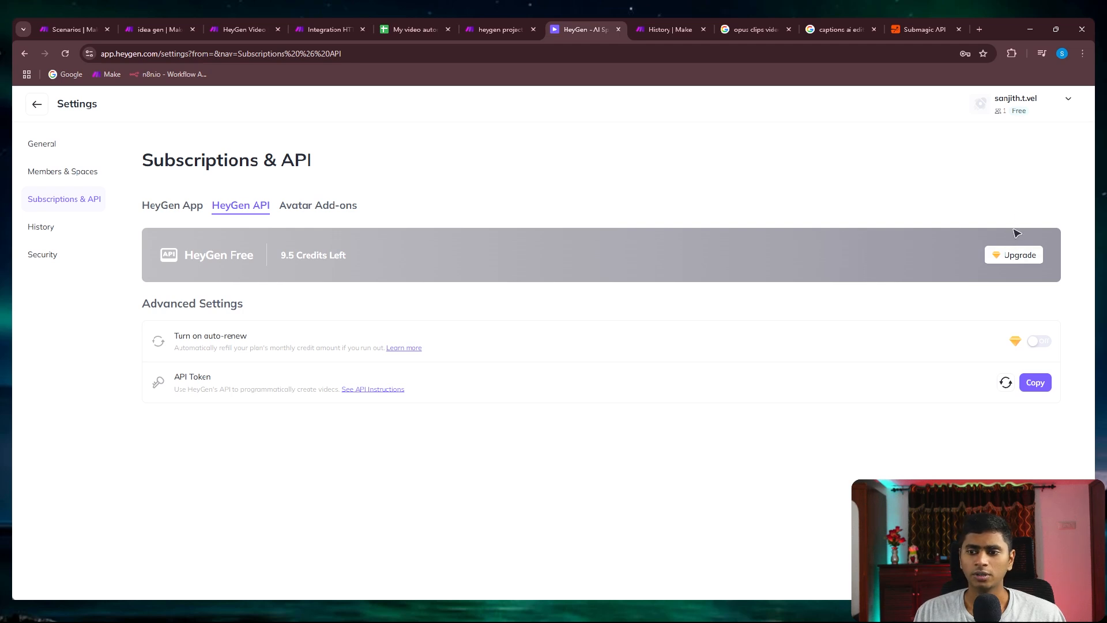
Open the HeyGen API upgrade options, examine the Pro plan's credits and monthly price, and close the pricing page
left_click(1015, 257)
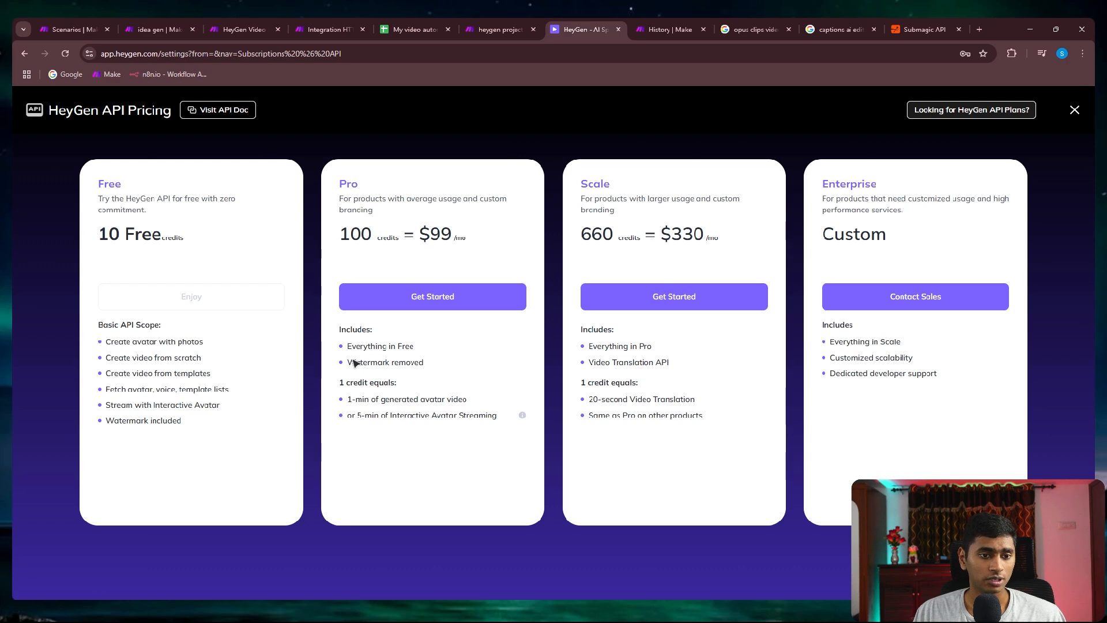
left_click_drag(358, 236, 466, 238)
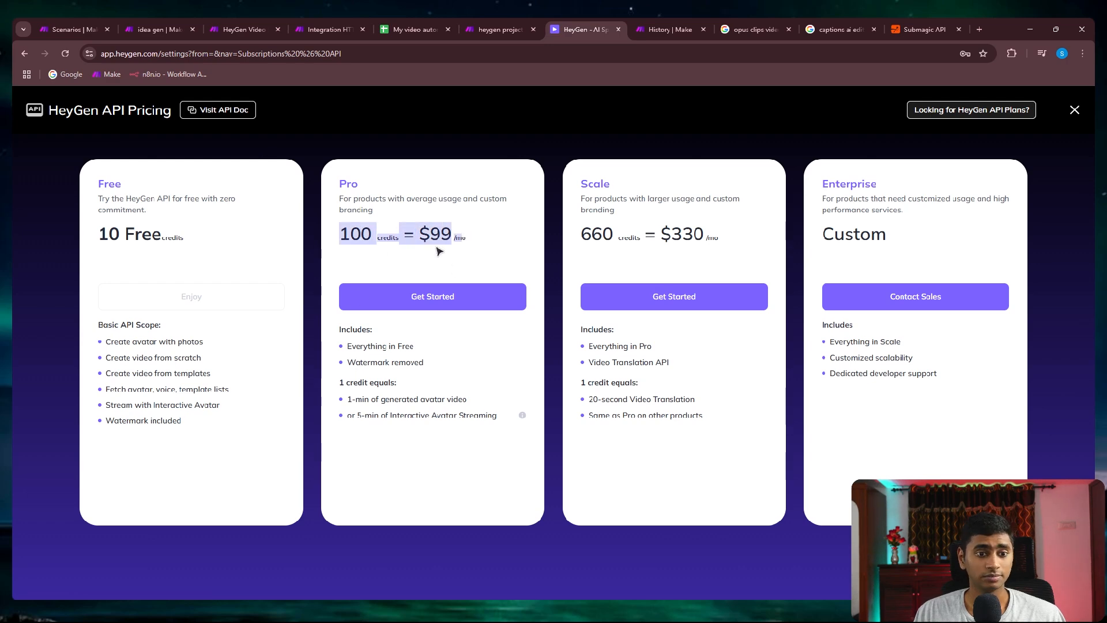
left_click(428, 233)
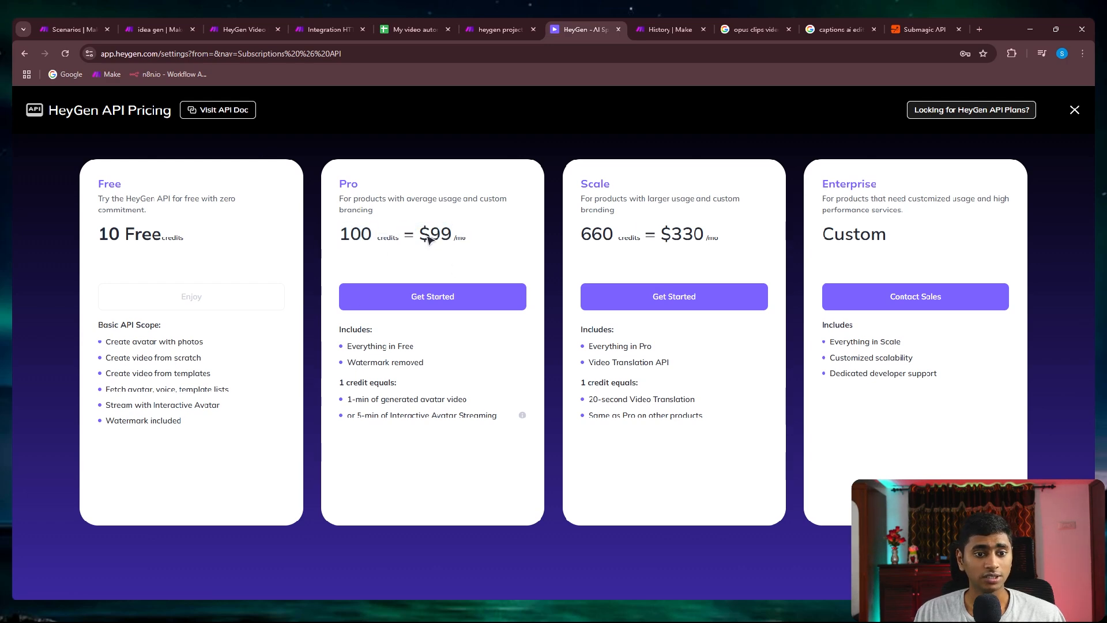
left_click(1074, 110)
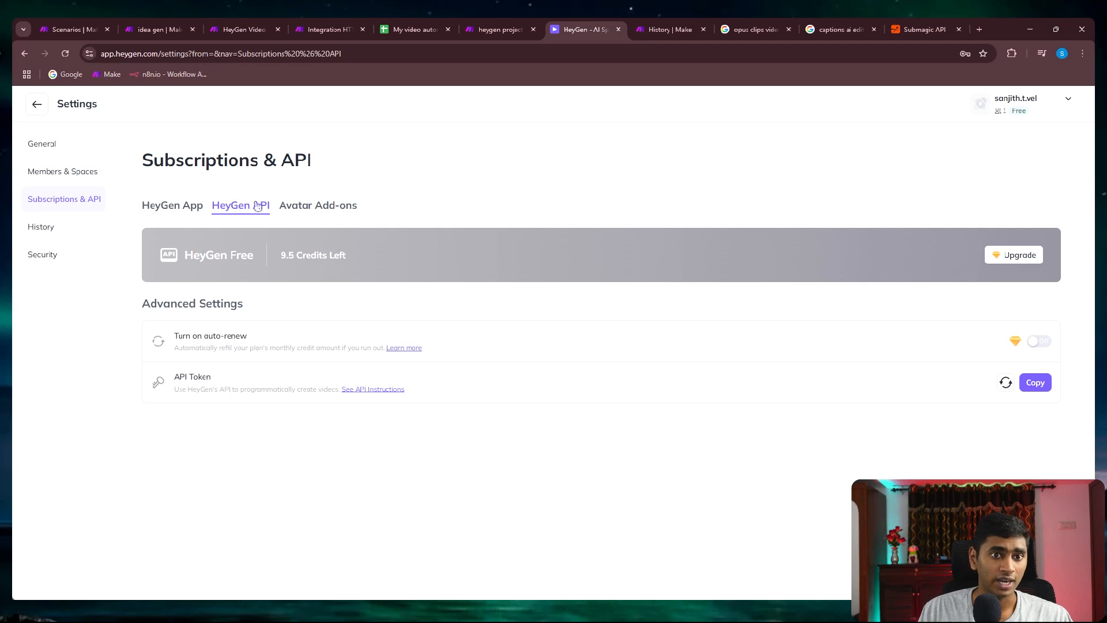
Return to the Make scenario and set the HeyGen video dimension to width 1080 and height 1920
left_click(497, 30)
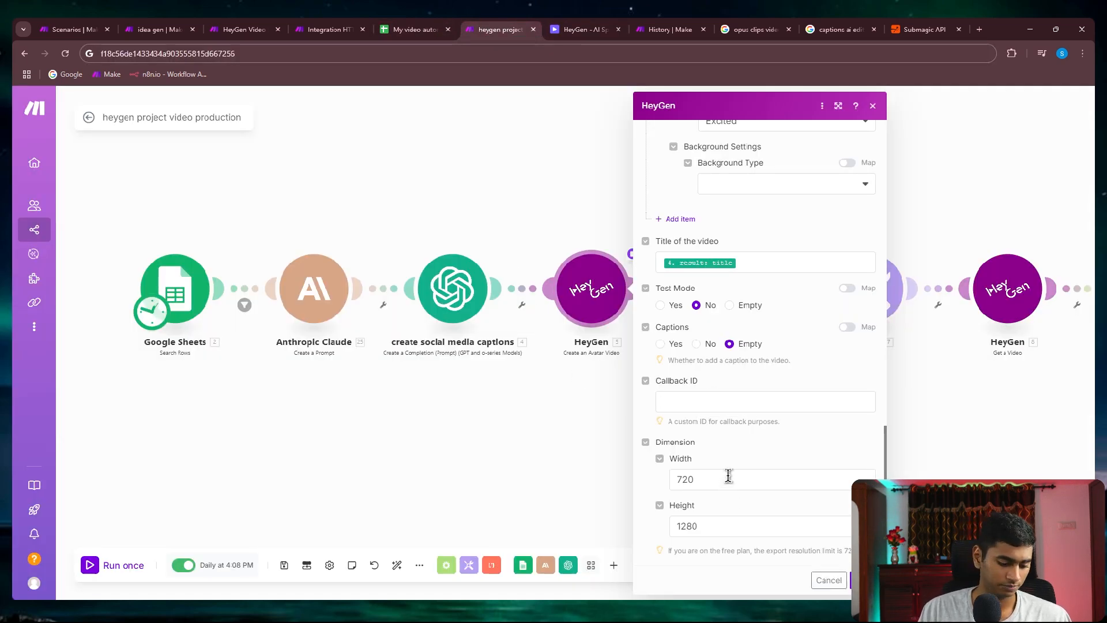
double_click(711, 478)
type("1080")
double_click(724, 525)
type("1")
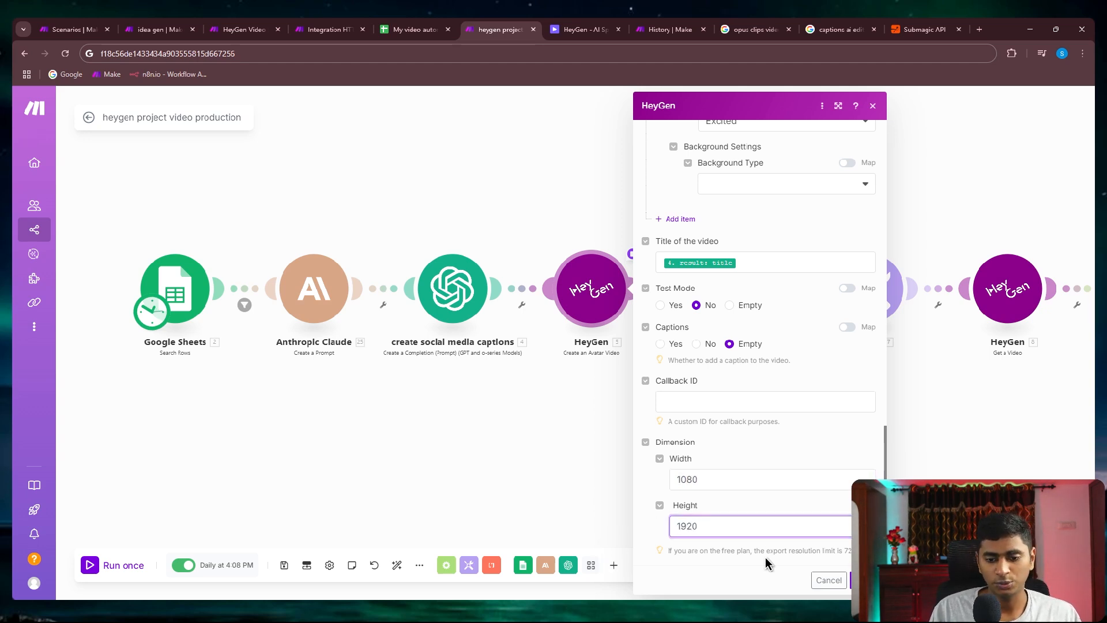
left_click(799, 430)
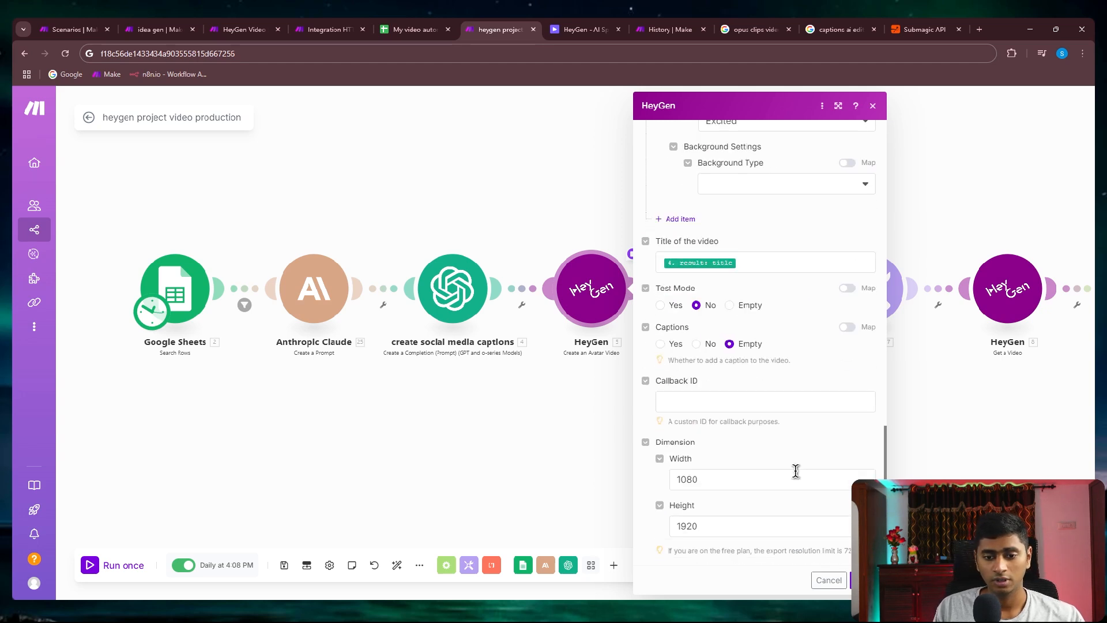
Review the HeyGen module's settings from the connection through to the dimensions, and close the module without saving
scroll(796, 471, "up", 5)
scroll(796, 471, "up", 10)
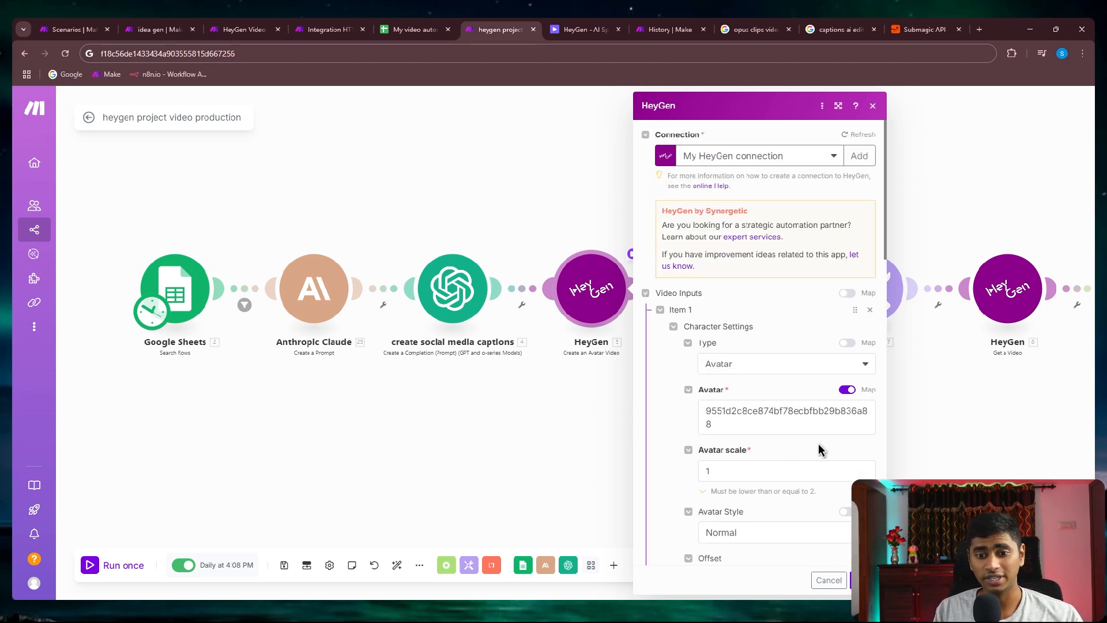
scroll(795, 454, "down", 12)
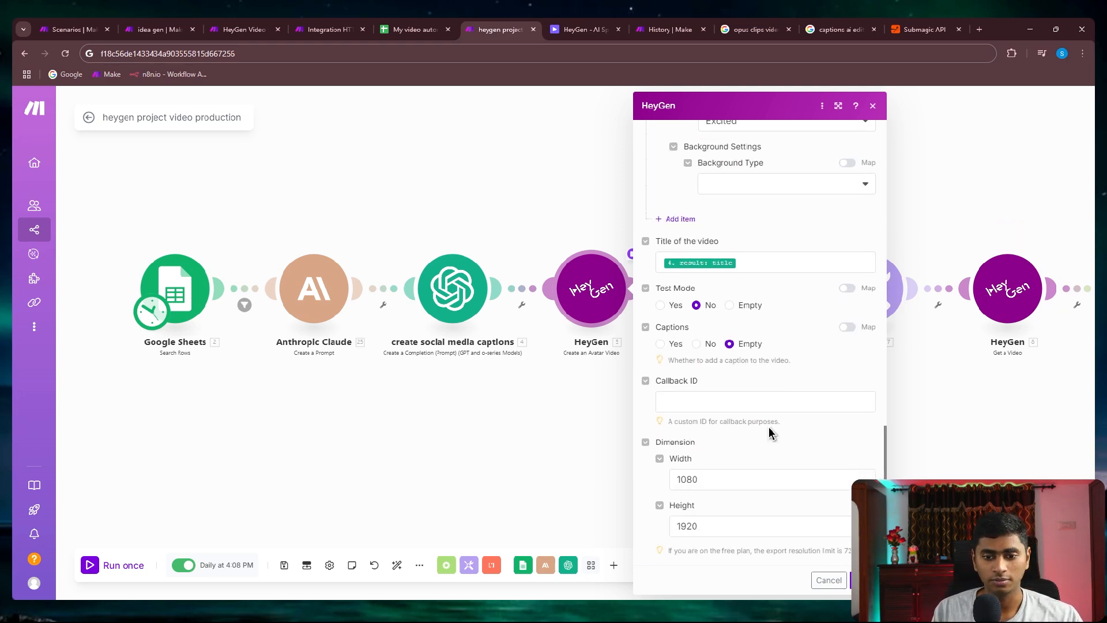
key("Escape")
Inspect the delay setting of the Tools Sleep module and close it without saving
scroll(785, 322, "down", 3)
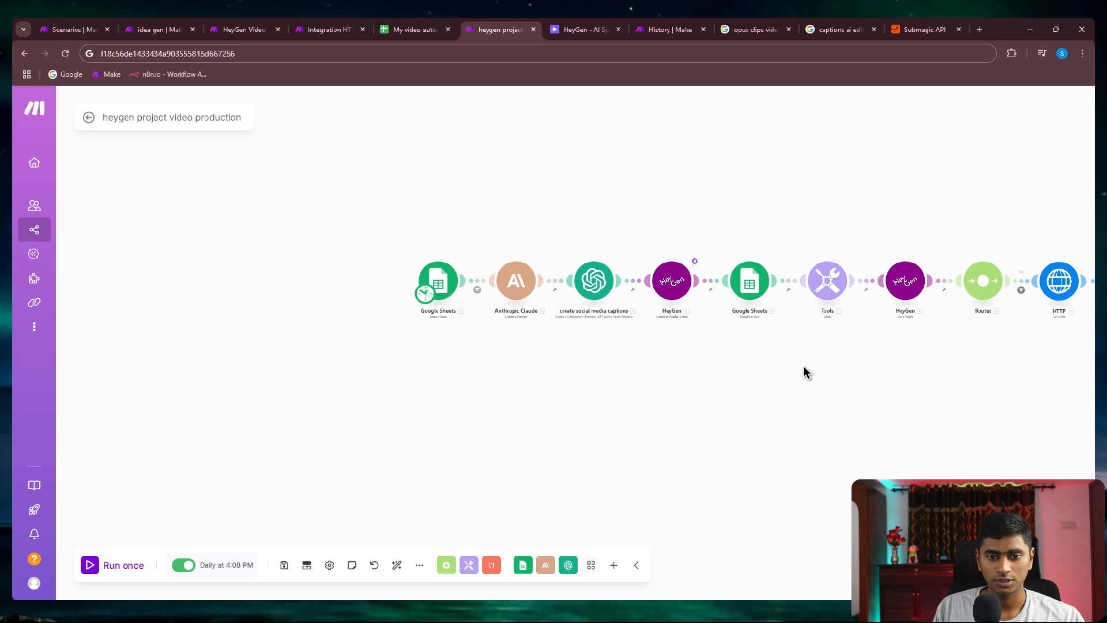
left_click_drag(799, 365, 641, 410)
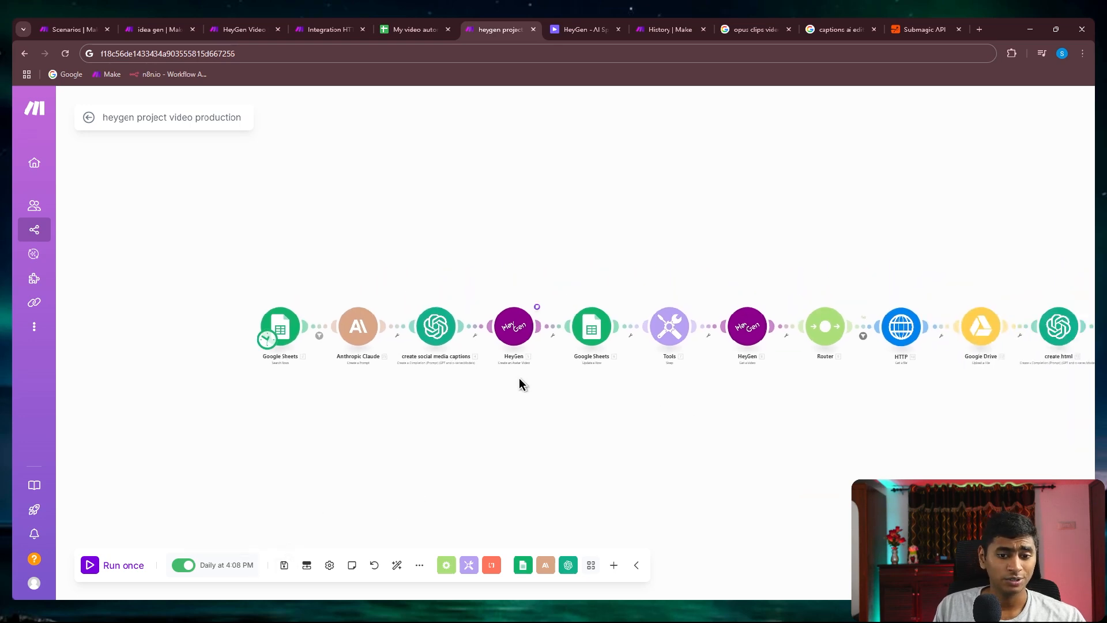
left_click_drag(800, 374, 690, 390)
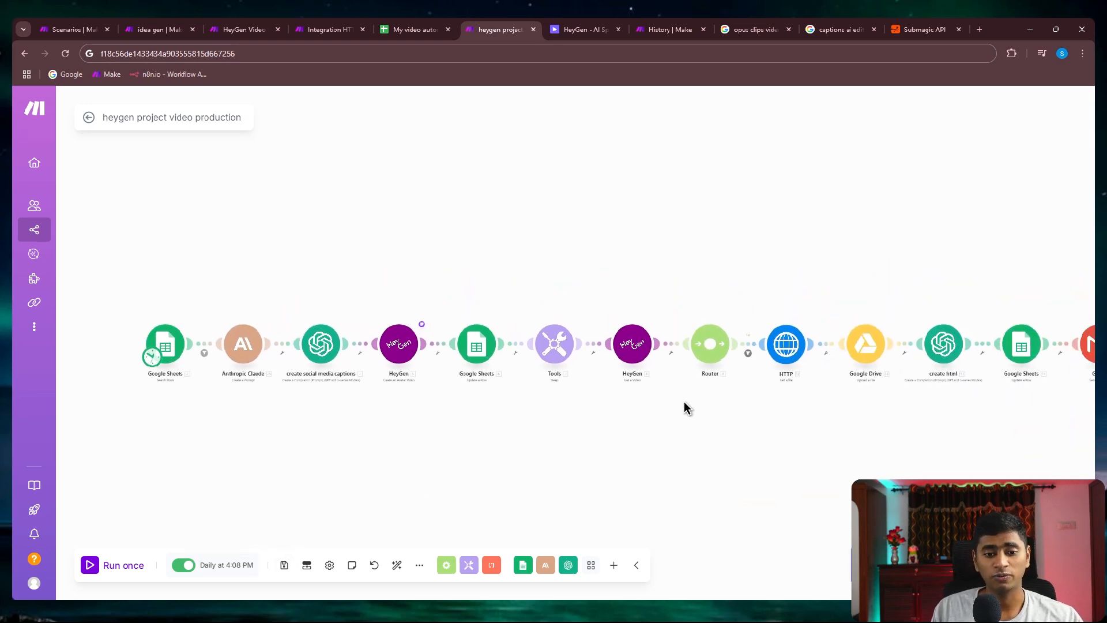
scroll(561, 371, "up", 3)
left_click(545, 370)
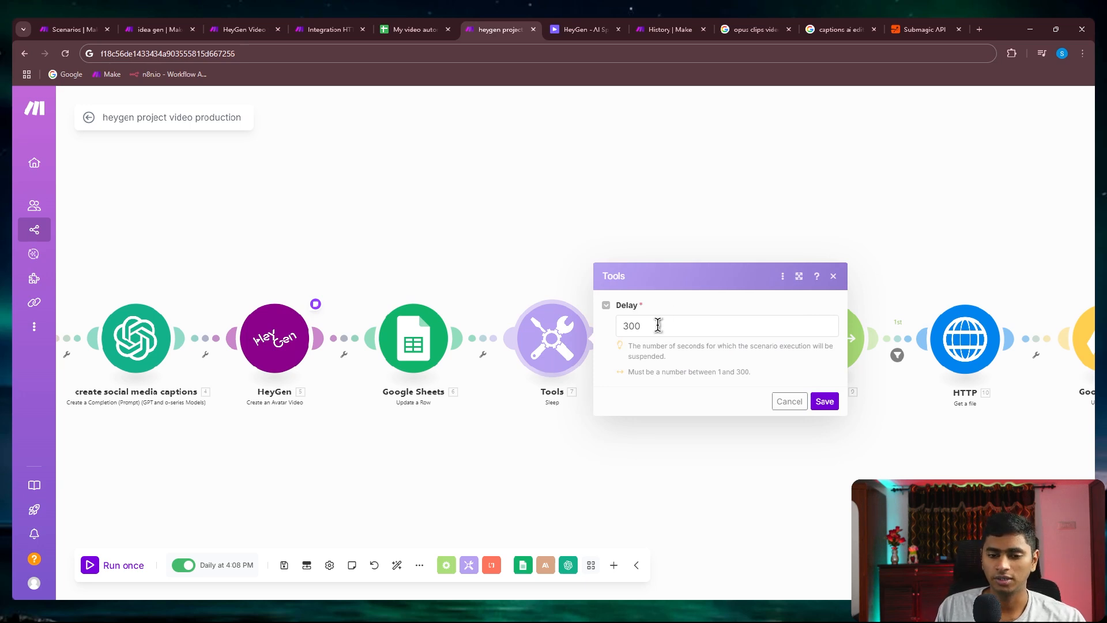
left_click(787, 401)
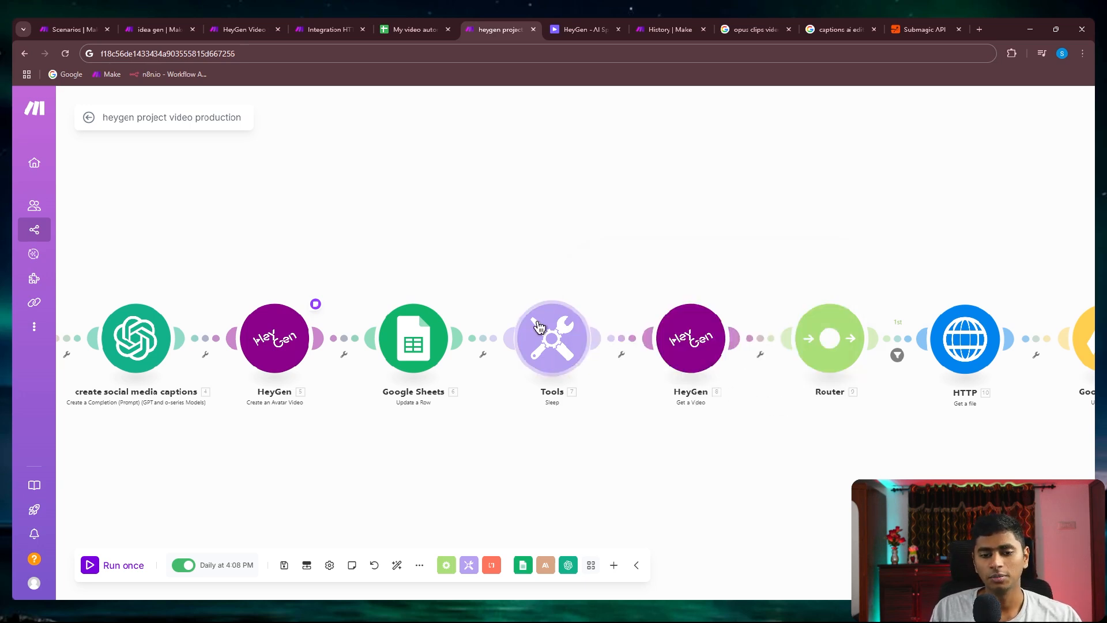
right_click(620, 340)
left_click(640, 419)
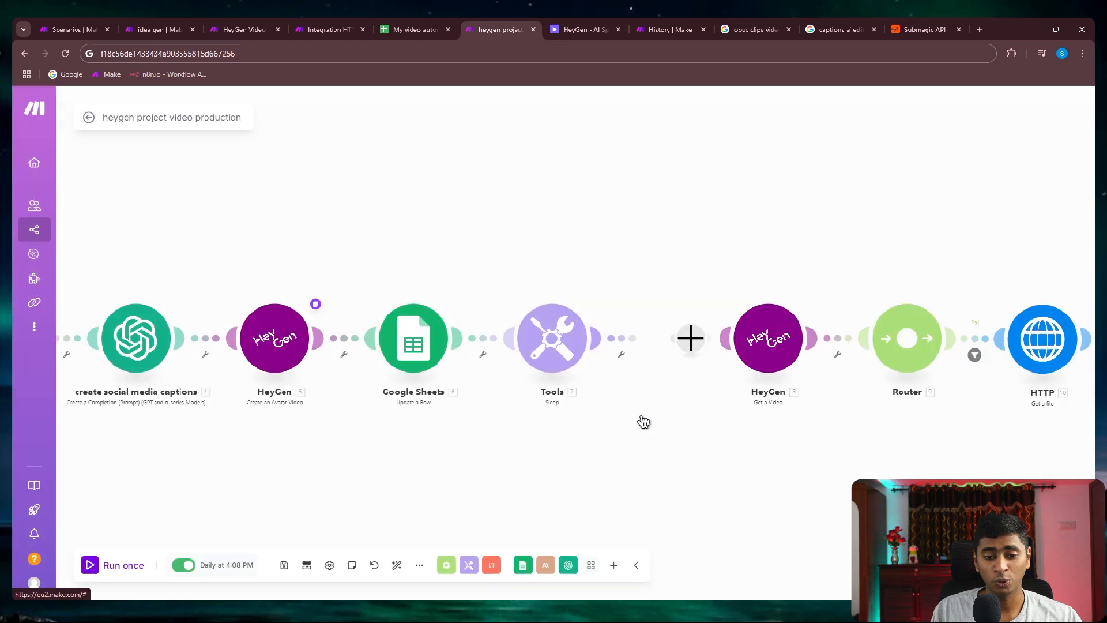
left_click(630, 393)
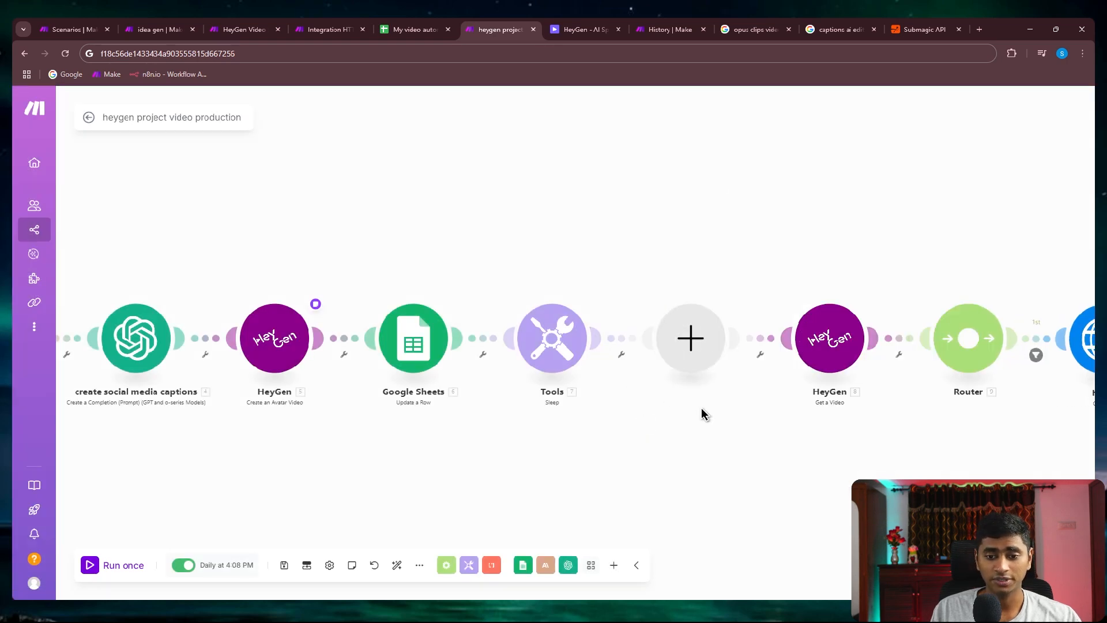
left_click_drag(702, 413, 647, 415)
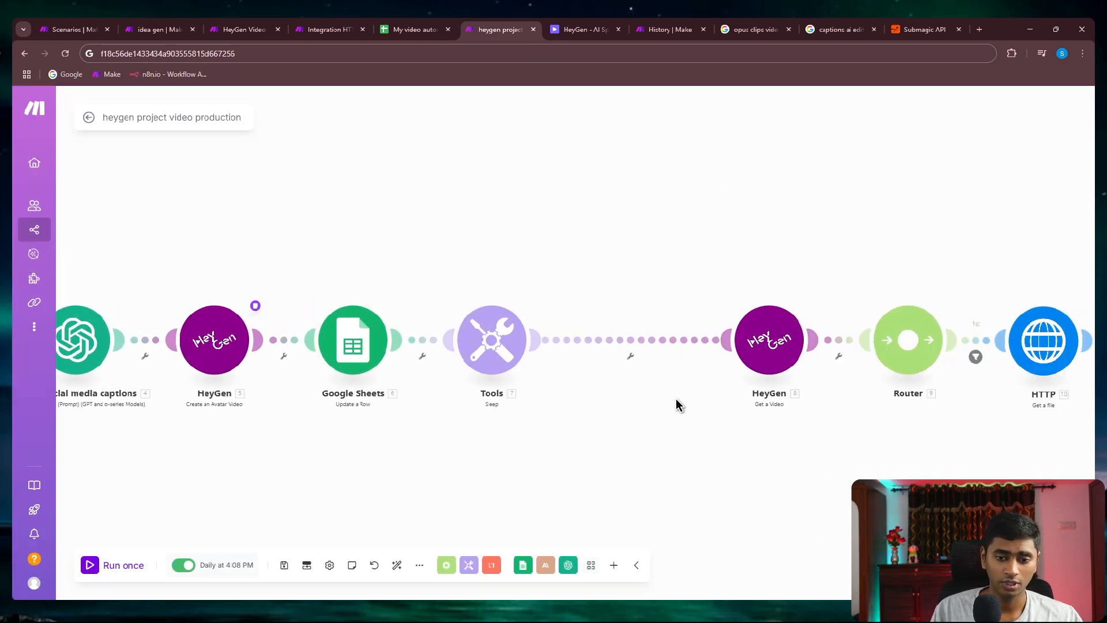
Browse the available HeyGen modules, including the Watch New Videos trigger, and close the list
left_click(614, 568)
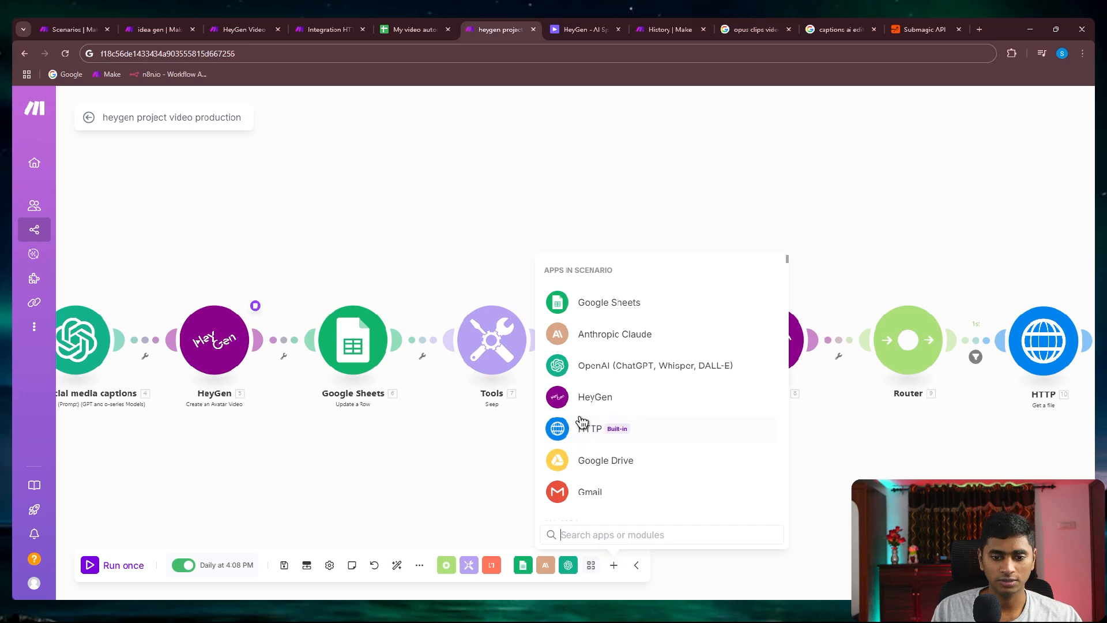
left_click(585, 399)
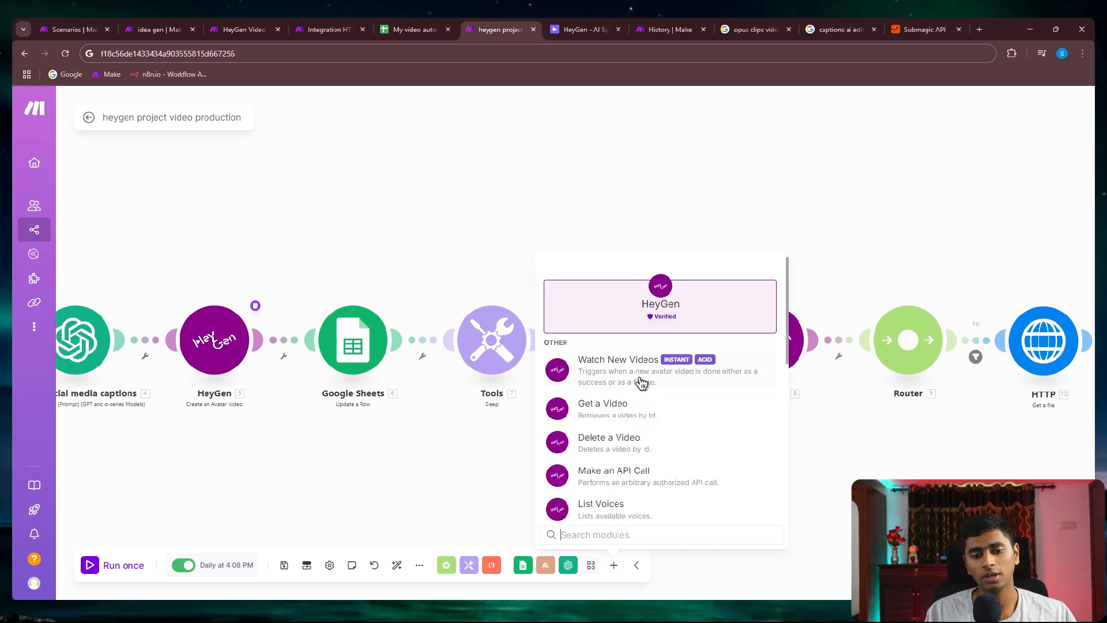
left_click(775, 410)
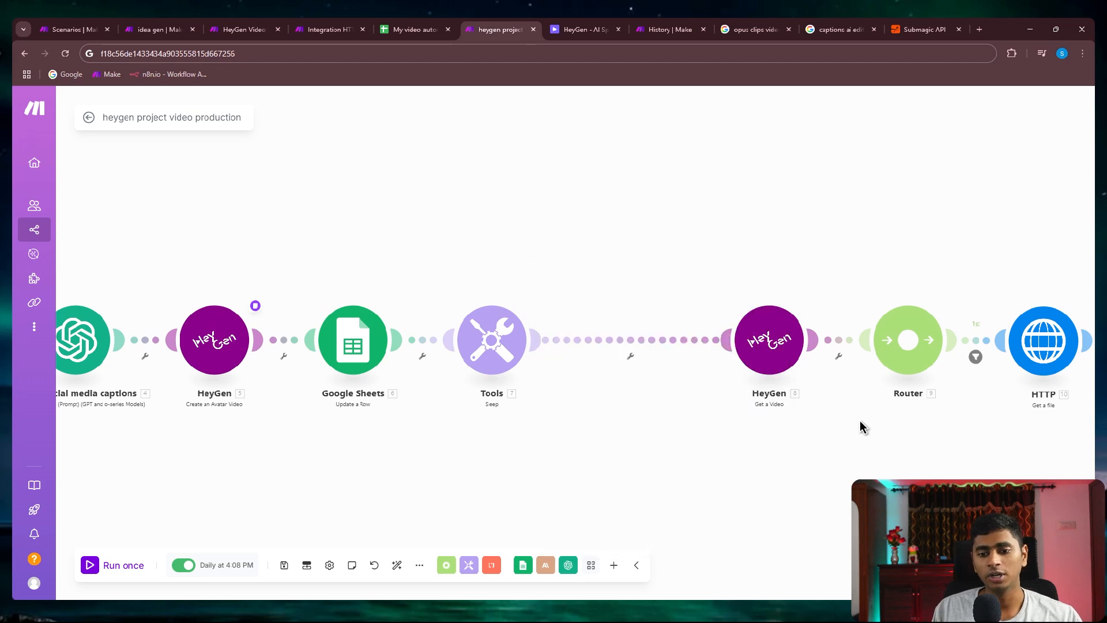
Unlink the Tools Sleep module from the HeyGen Get a Video module to split the scenario into two chains
scroll(860, 426, "down", 5)
left_click_drag(860, 426, 729, 440)
scroll(720, 437, "up", 2)
right_click(643, 400)
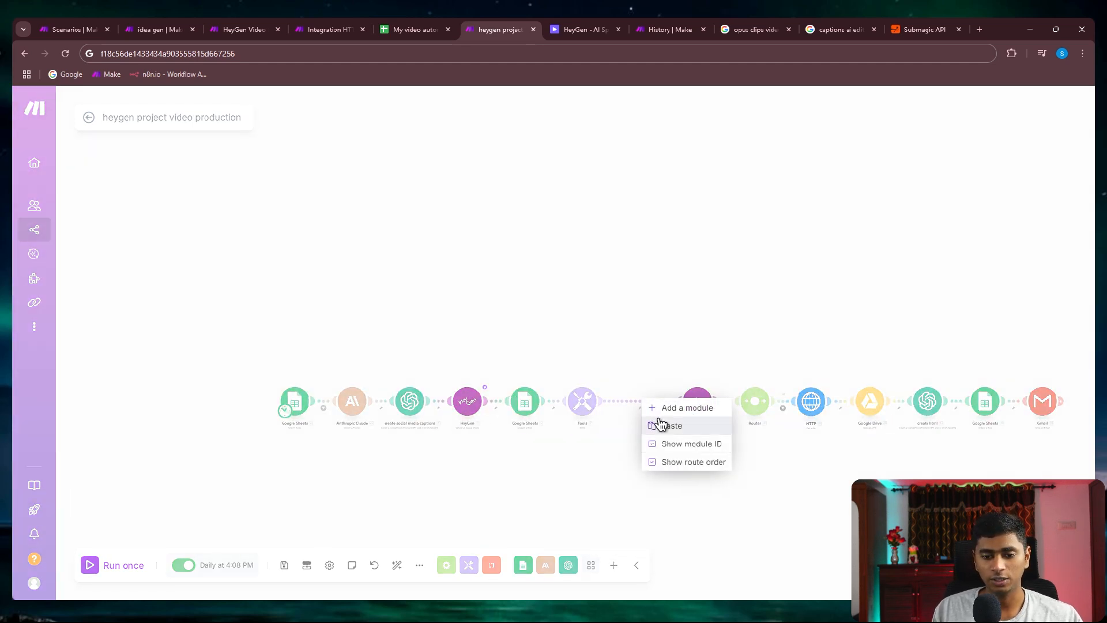
left_click(641, 394)
right_click(639, 399)
left_click(651, 430)
left_click_drag(830, 475, 649, 458)
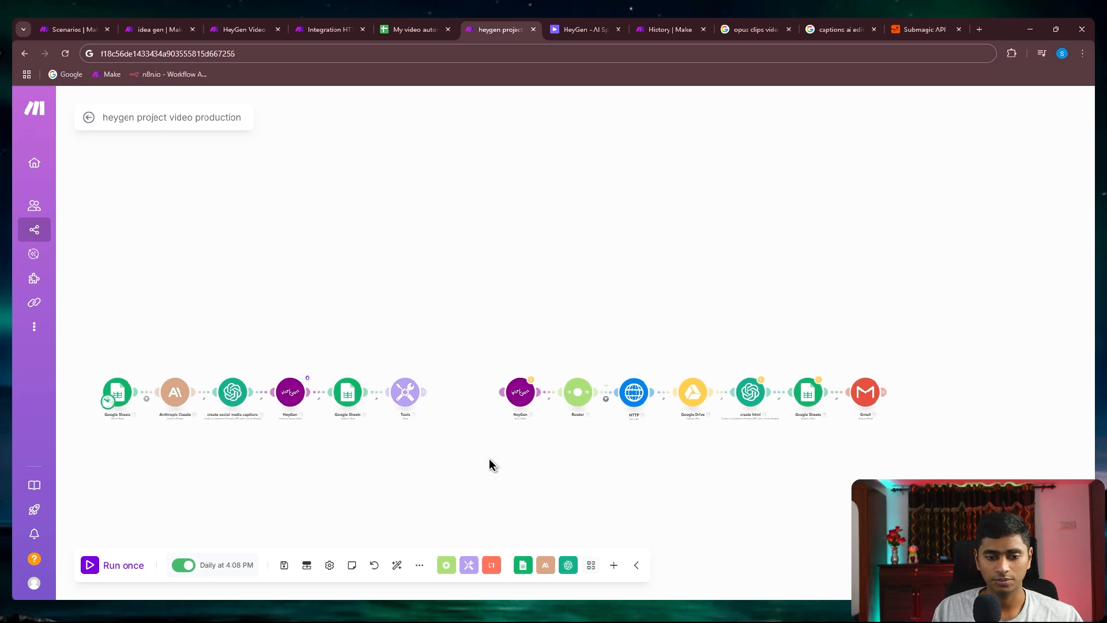
Add HeyGen's Watch New Videos module before Get a Video and move the scenario's starting trigger onto it
left_click(614, 565)
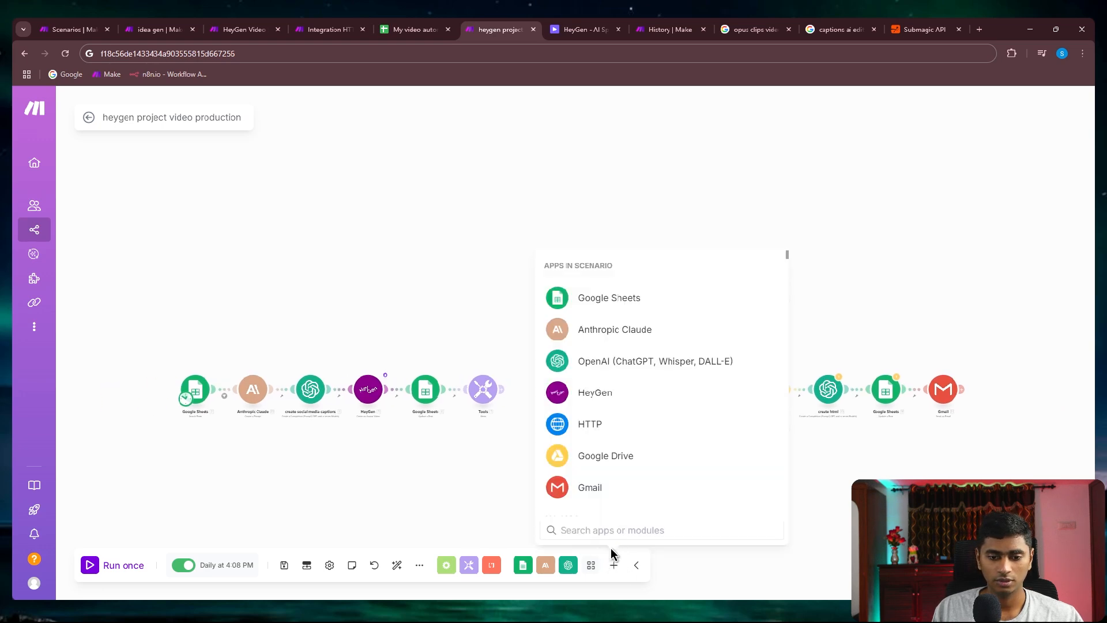
left_click(589, 403)
left_click(594, 362)
left_click_drag(593, 364, 567, 399)
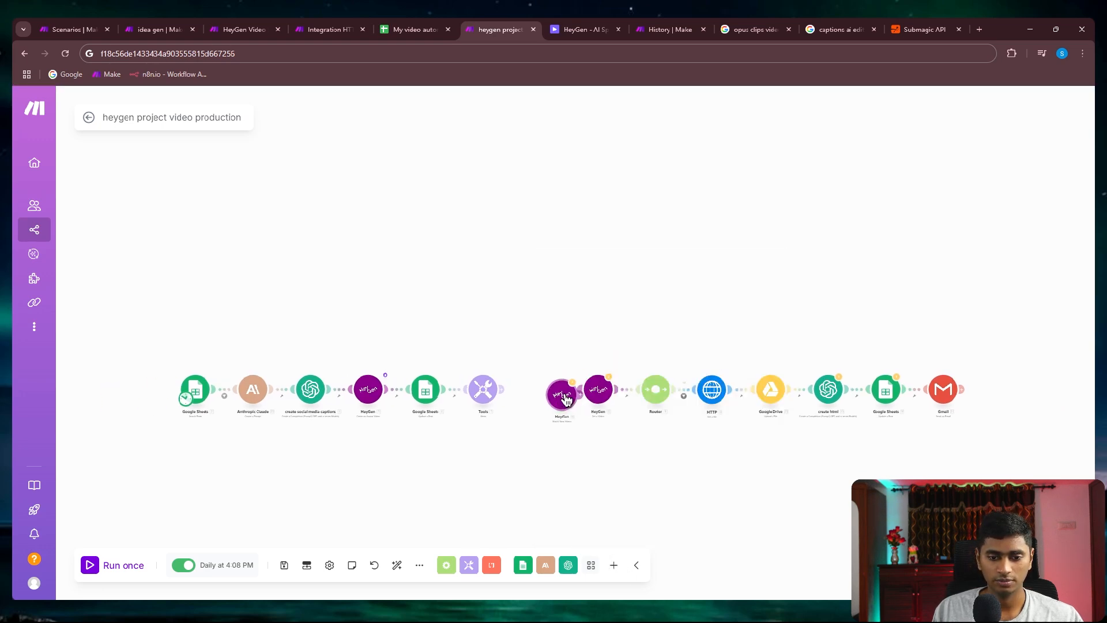
left_click_drag(186, 398, 533, 399)
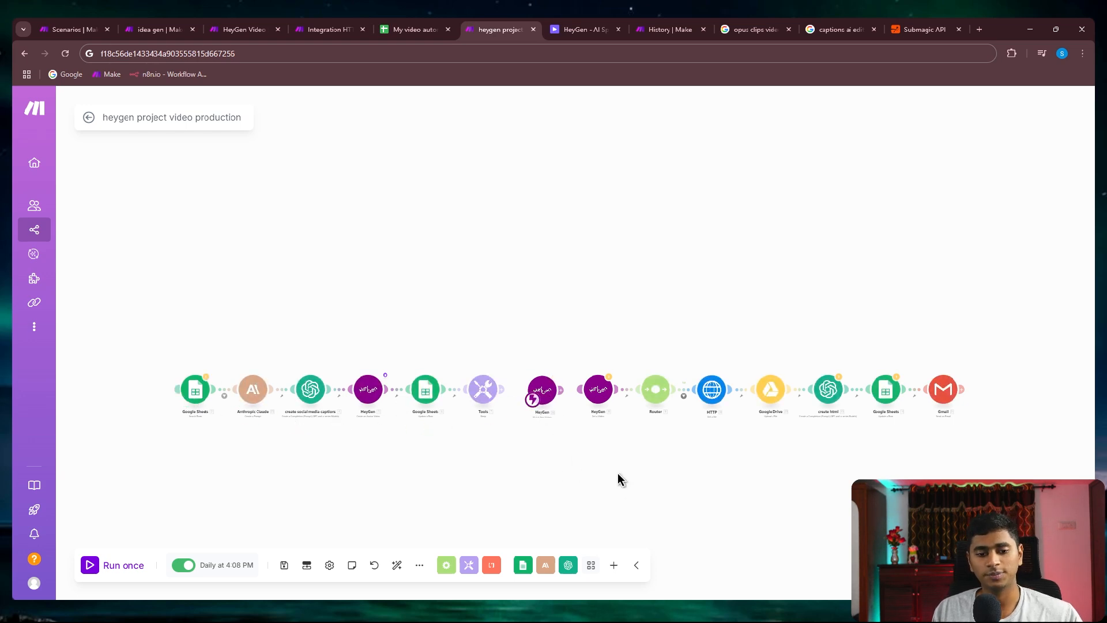
Move the chain from the HeyGen trigger to Gmail up and away from the Google Sheets chain
left_click_drag(626, 489, 437, 450)
left_click_drag(311, 265, 861, 498)
left_click_drag(761, 383, 916, 113)
left_click_drag(694, 341, 766, 457)
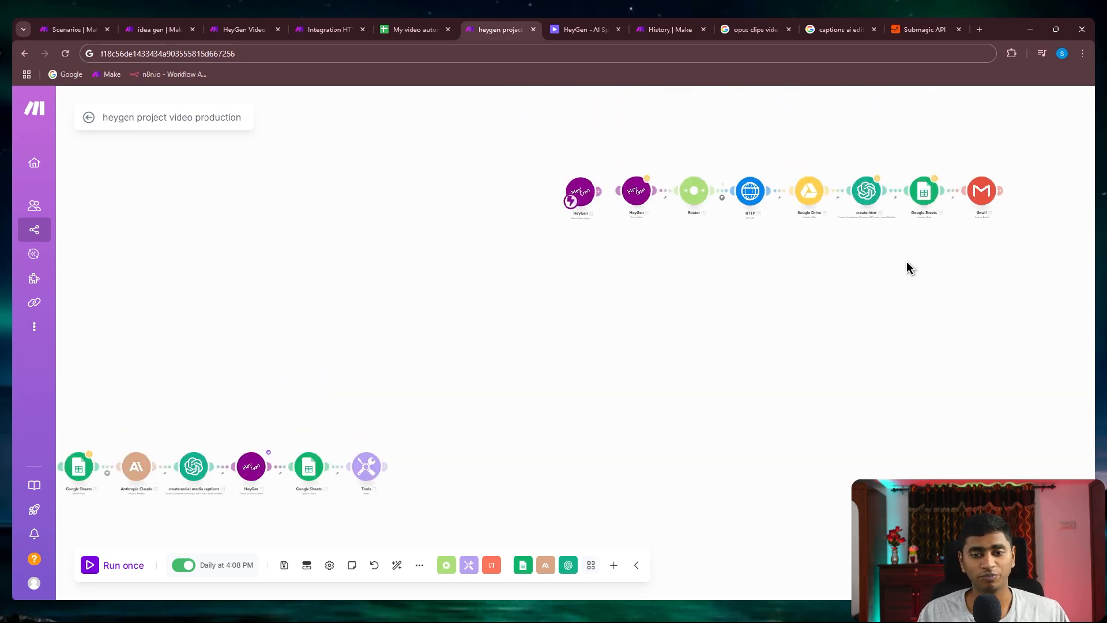
Move the scenario's starting trigger back to the first Google Sheets module
scroll(785, 340, "left", 3)
left_click_drag(670, 180, 153, 464)
scroll(712, 386, "right", 2)
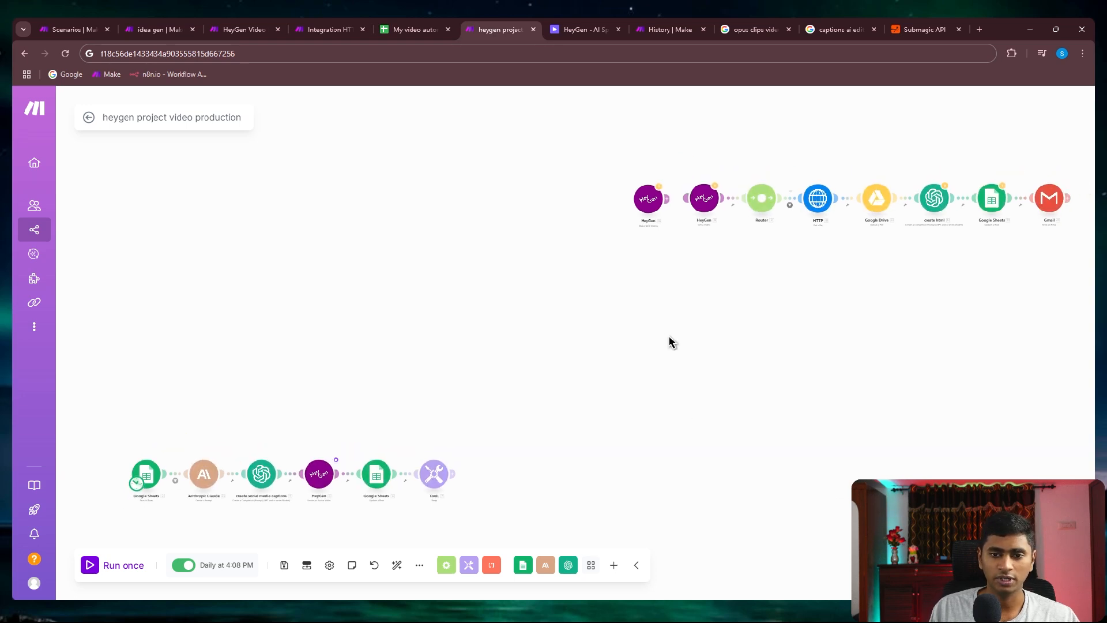
Place the HeyGen Watch New Videos module on its own between the two separated chains
left_click_drag(646, 221, 621, 352)
scroll(611, 383, "up", 3)
scroll(611, 384, "down", 5)
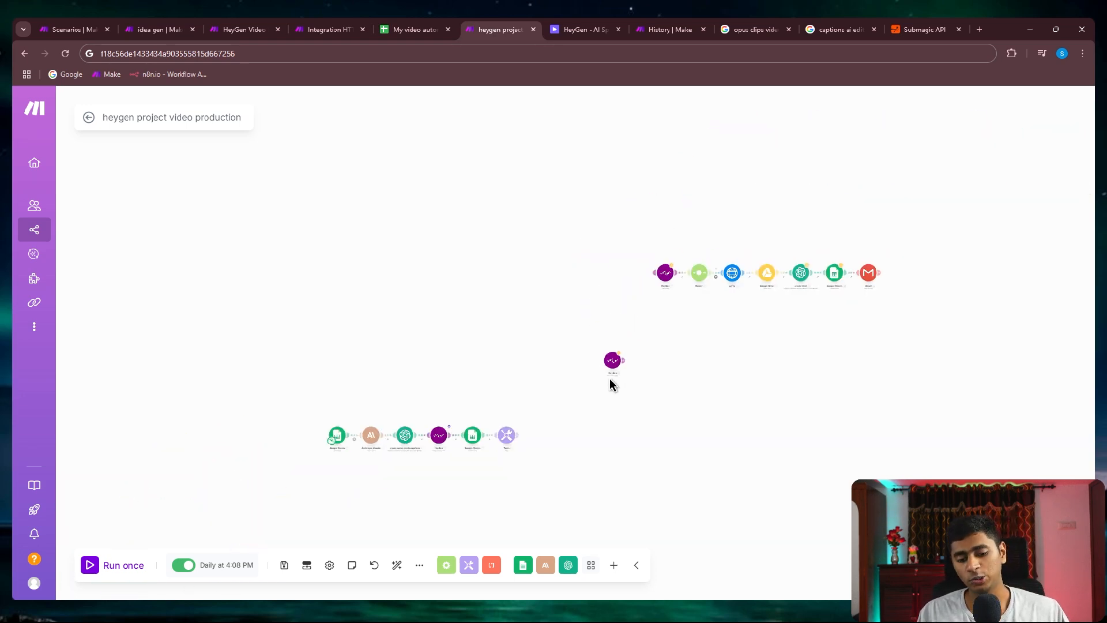
scroll(610, 381, "up", 3)
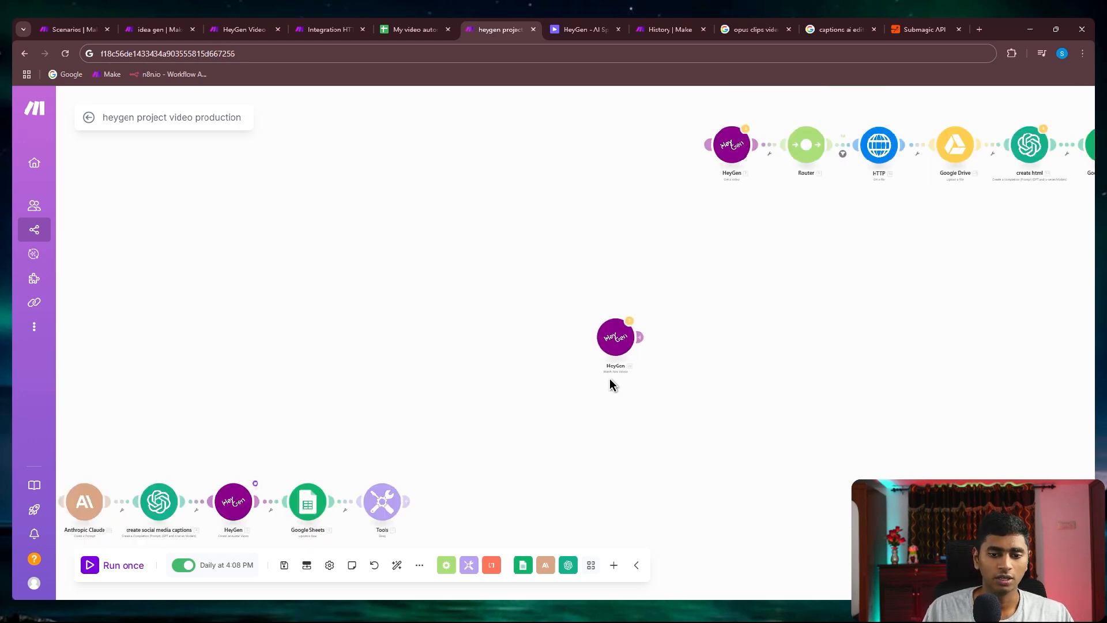
scroll(610, 377, "down", 1)
Review the fully linked scenario from the Gmail module back to the Google Sheets Search Rows module
left_click_drag(586, 208, 721, 368)
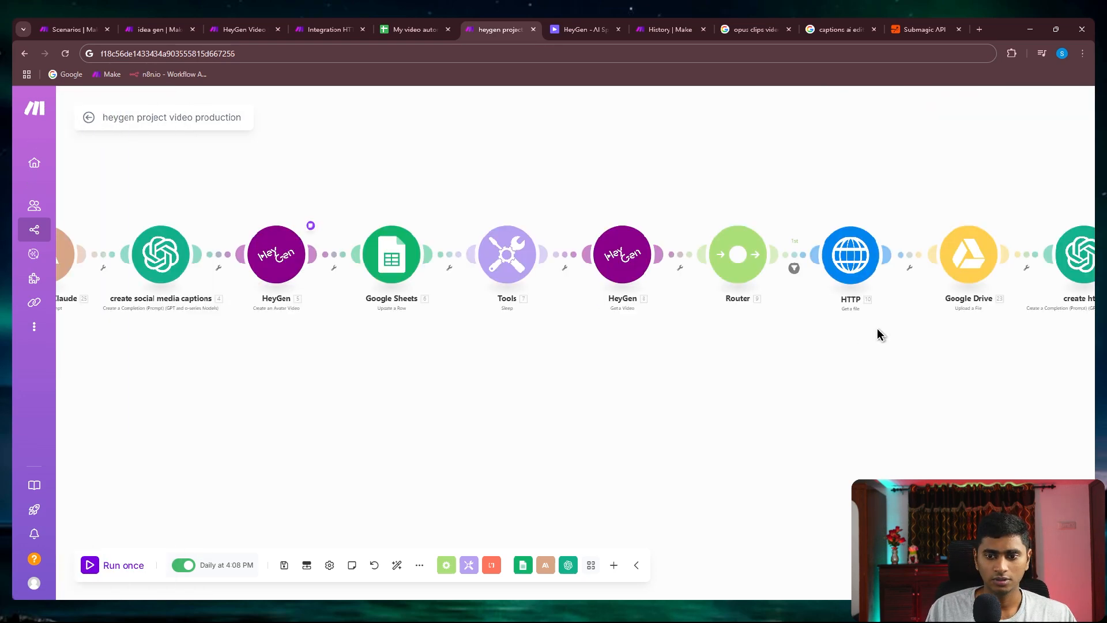
left_click_drag(877, 334, 606, 356)
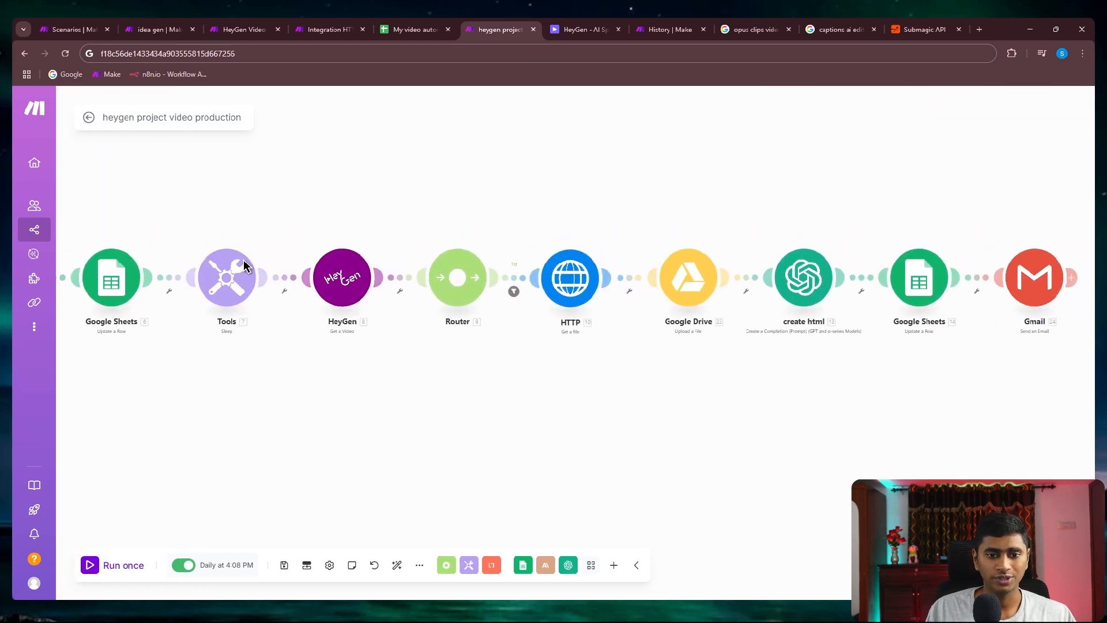
scroll(403, 413, "left", 10)
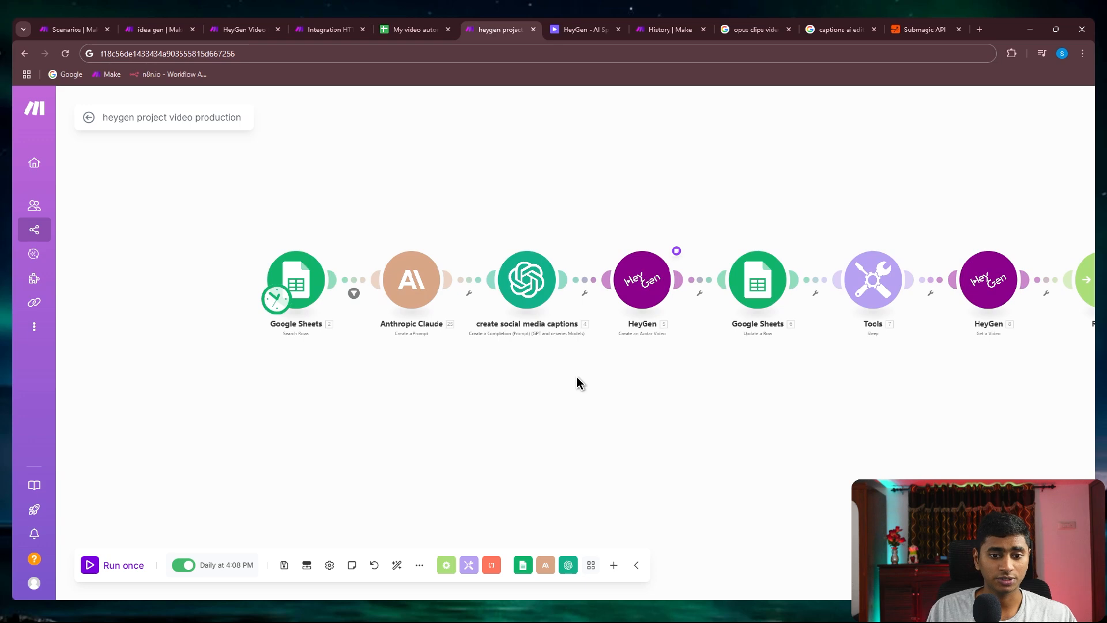
Reopen the closed shortform scenario and compare it with the logged run of heygen project video production
scroll(577, 384, "down", 2)
left_click_drag(576, 384, 539, 390)
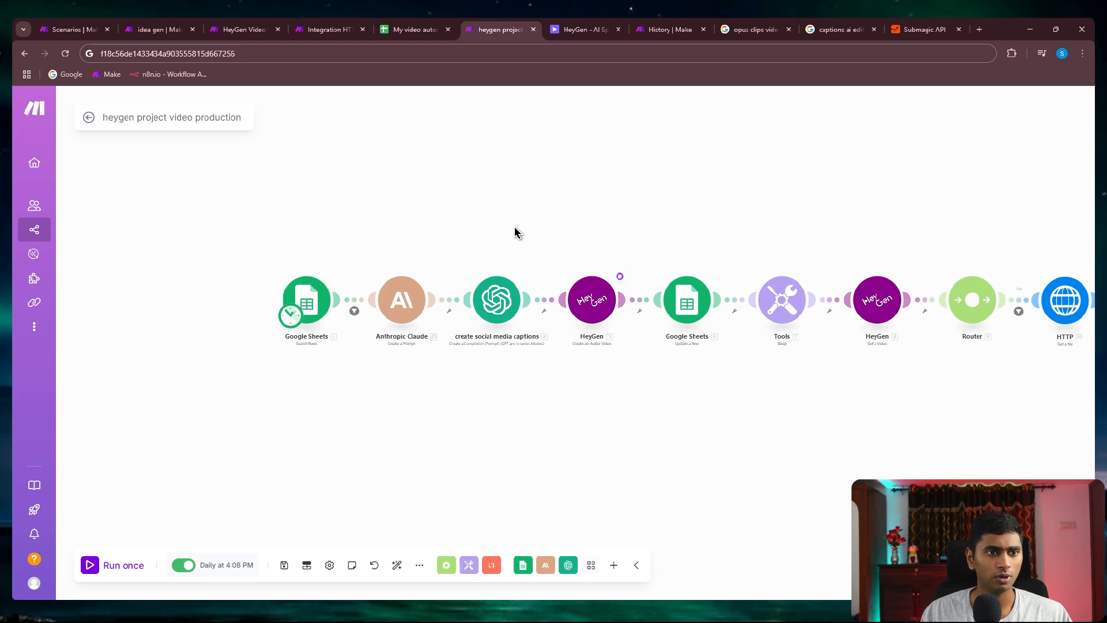
key("ctrl+shift+t")
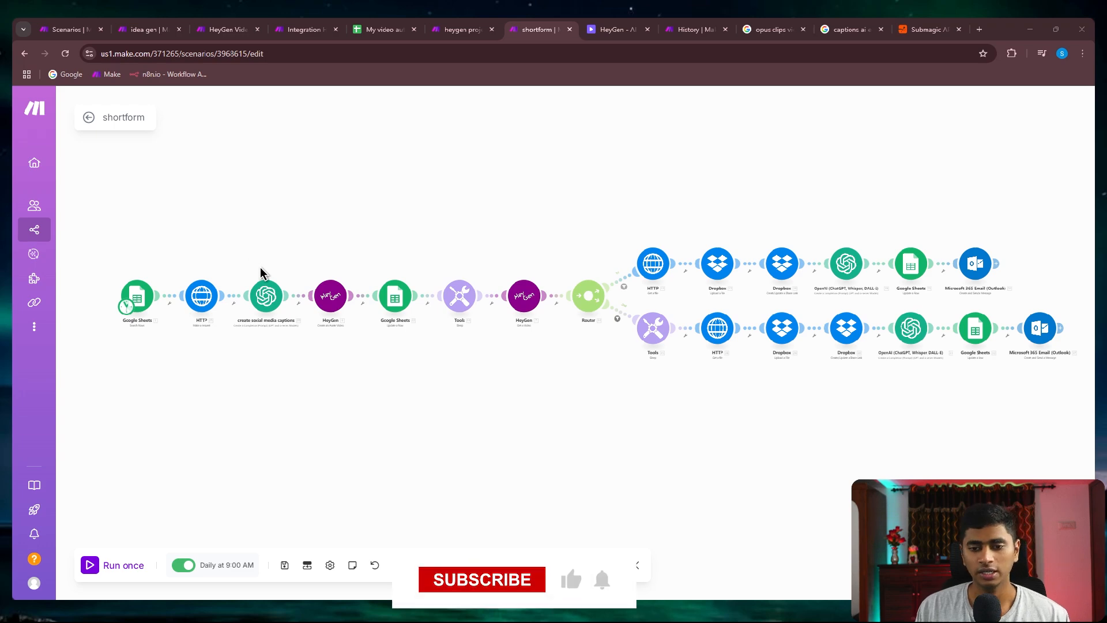
scroll(204, 359, "up", 3)
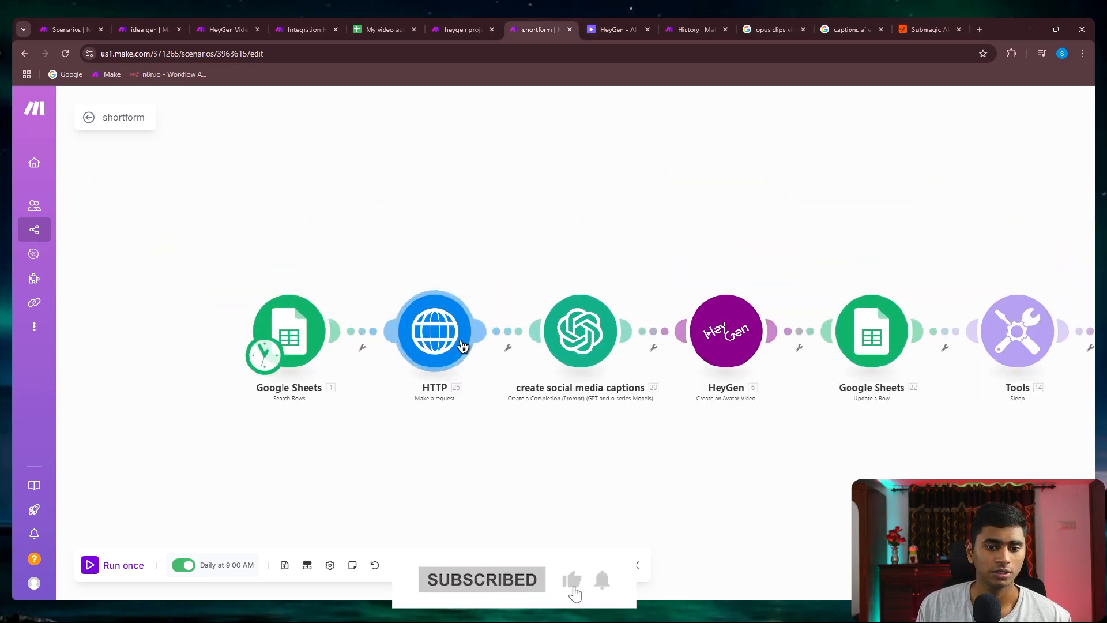
left_click(696, 29)
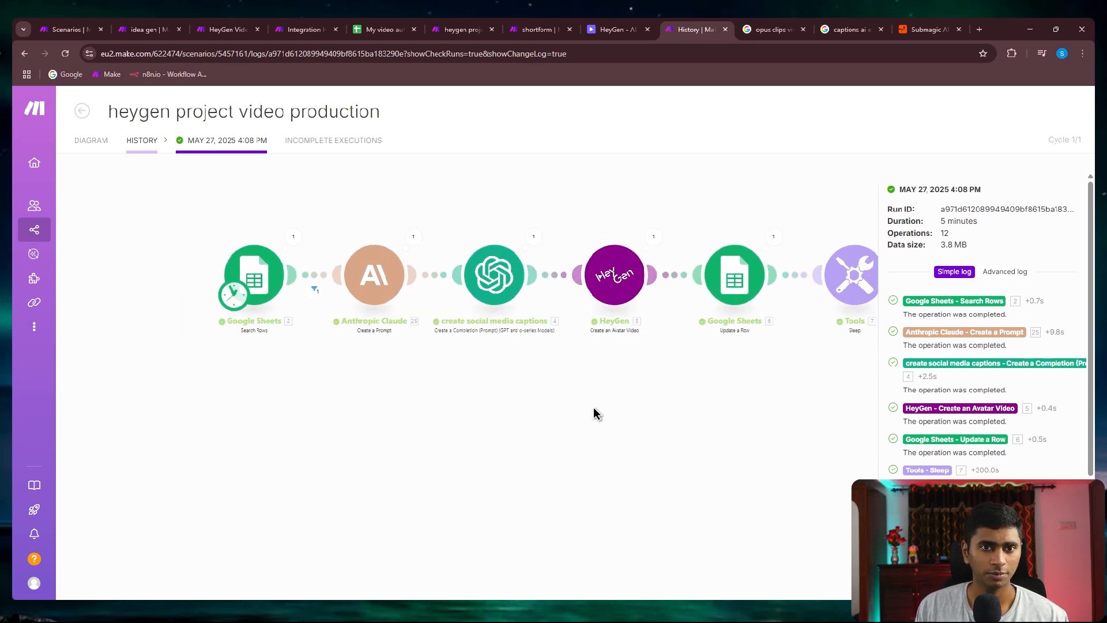
left_click(525, 24)
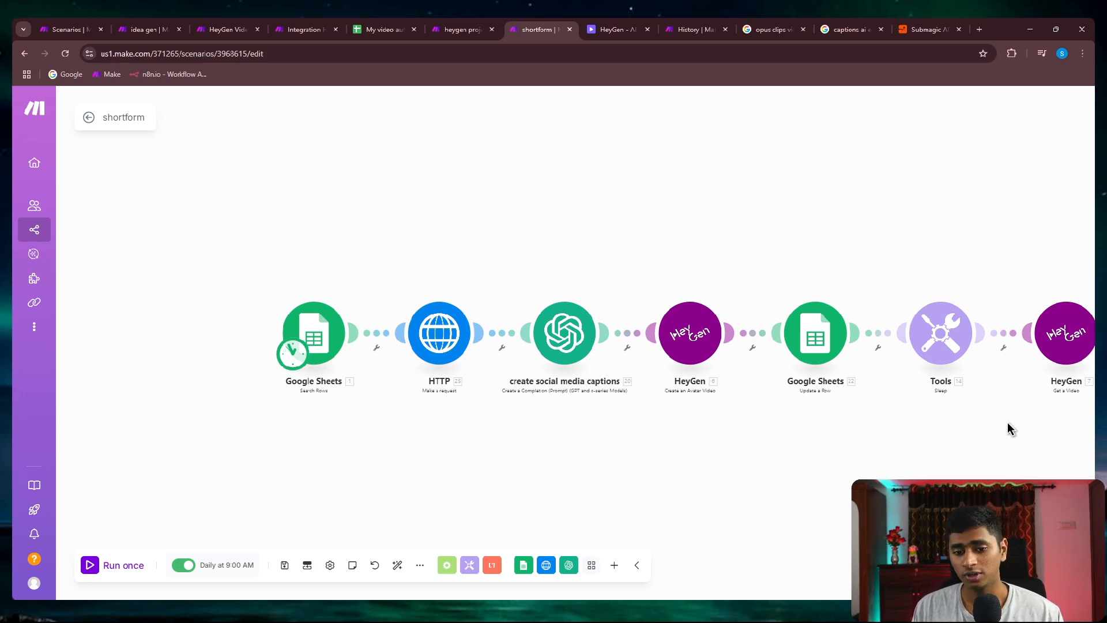
Examine the shortform scenario from the Sleep module through the router to both Outlook email branches
left_click_drag(1008, 427, 702, 408)
scroll(701, 403, "down", 2)
left_click_drag(1049, 291, 786, 286)
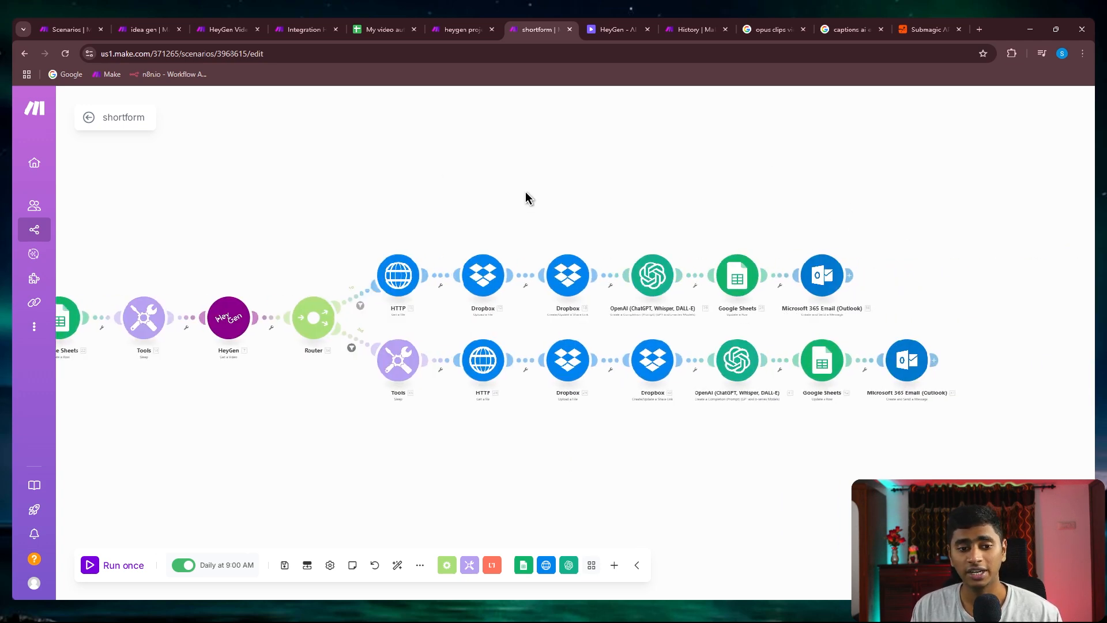
scroll(525, 196, "up", 3)
scroll(631, 170, "down", 5)
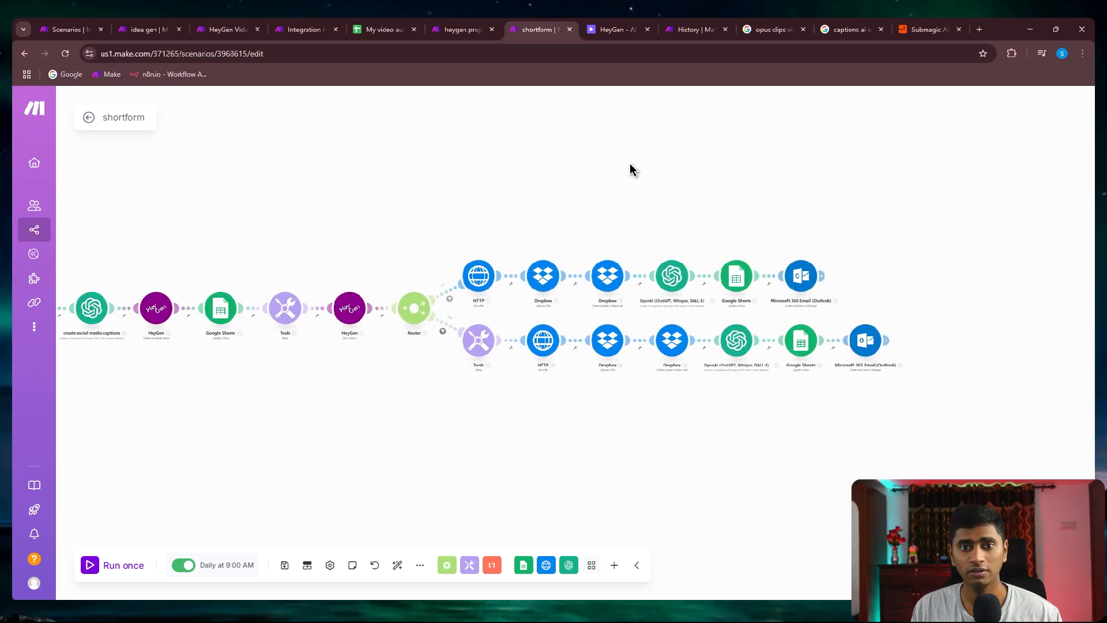
Review the logged heygen project run through to Gmail, and its scenario layout in the editor
left_click(692, 29)
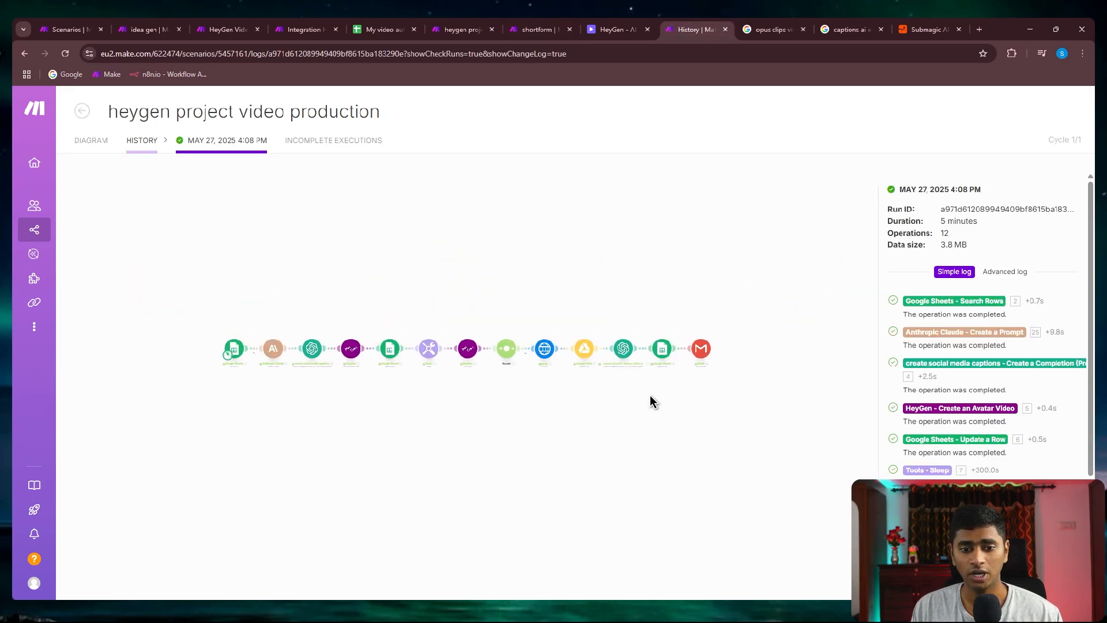
scroll(651, 402, "up", 4)
scroll(698, 334, "left", 1)
scroll(767, 316, "up", 1)
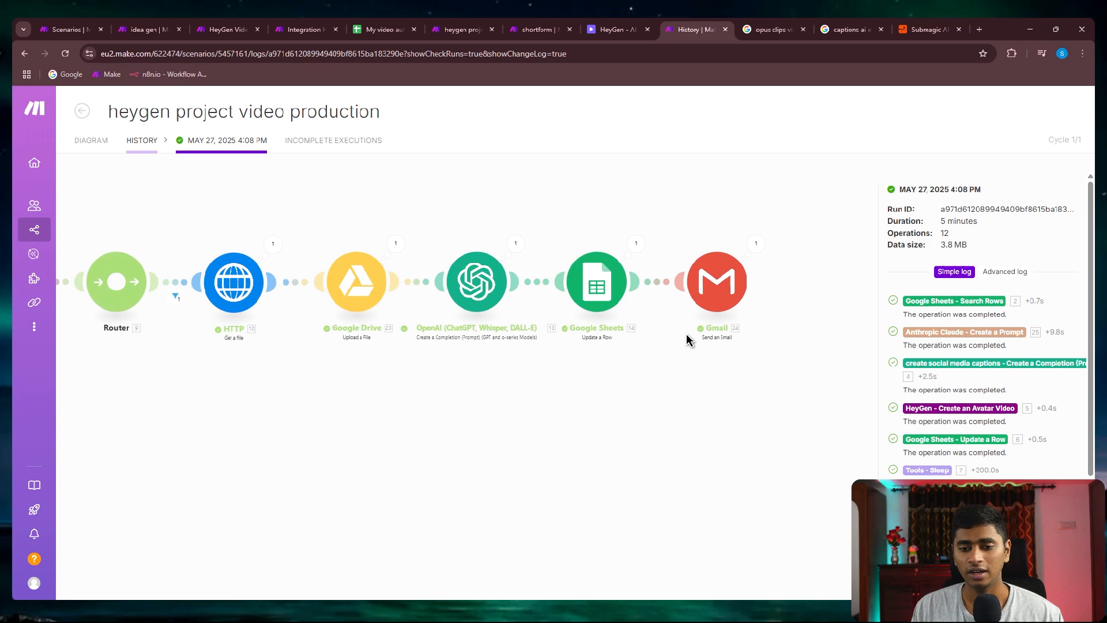
left_click(461, 28)
scroll(907, 459, "down", 4)
scroll(739, 358, "left", 2)
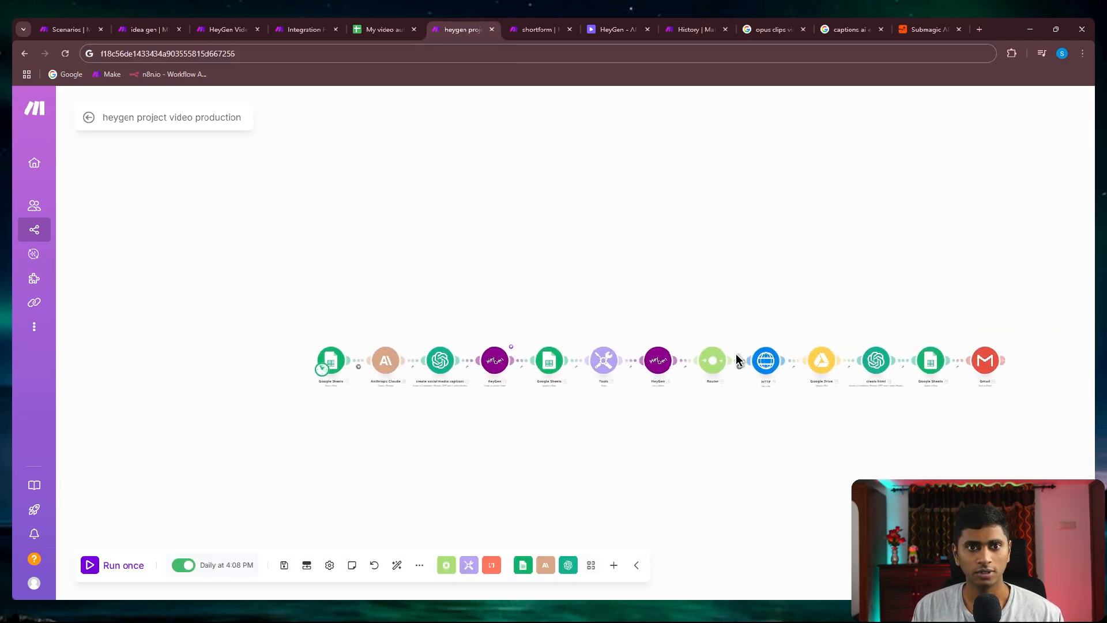
Return to the shortform scenario and highlight all modules on both router branches
left_click(528, 26)
scroll(825, 277, "up", 2)
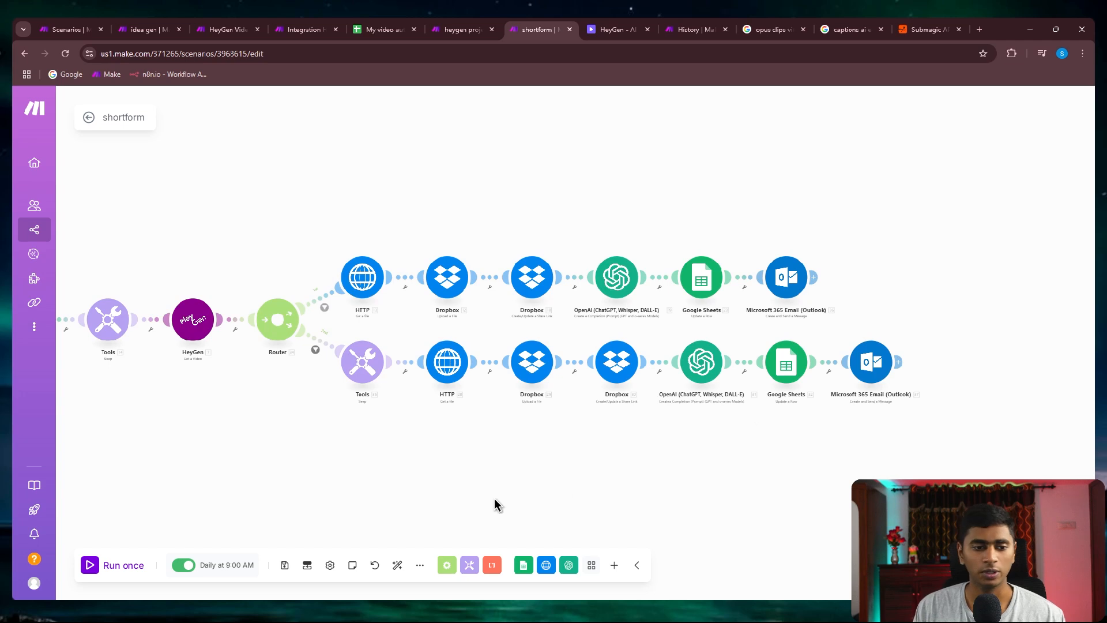
scroll(496, 506, "left", 5)
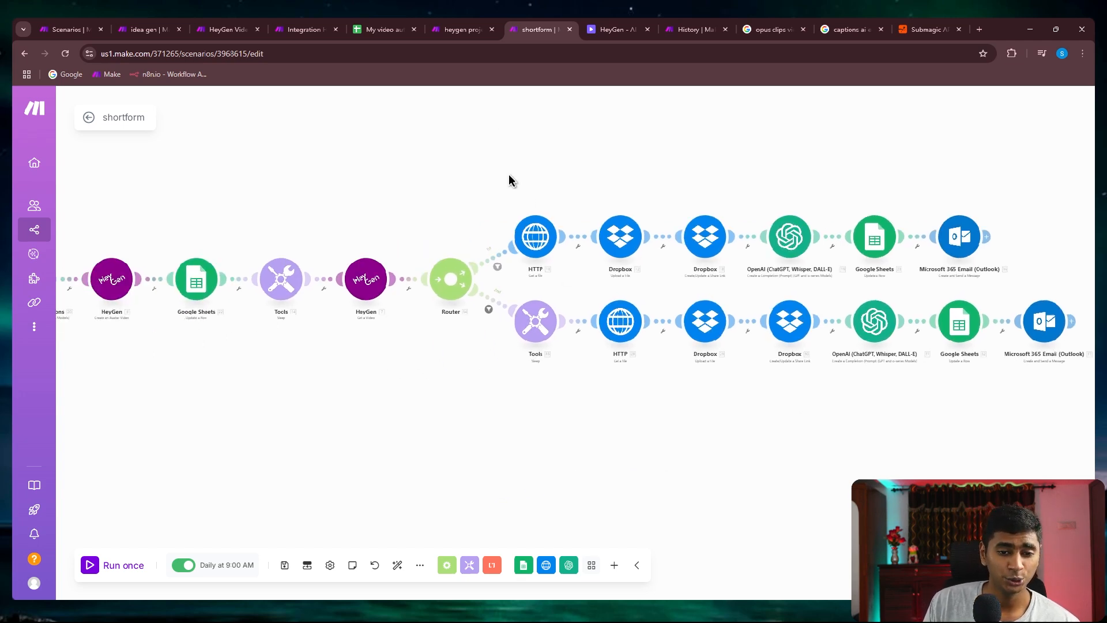
left_click_drag(504, 366, 408, 403)
left_click_drag(384, 163, 990, 457)
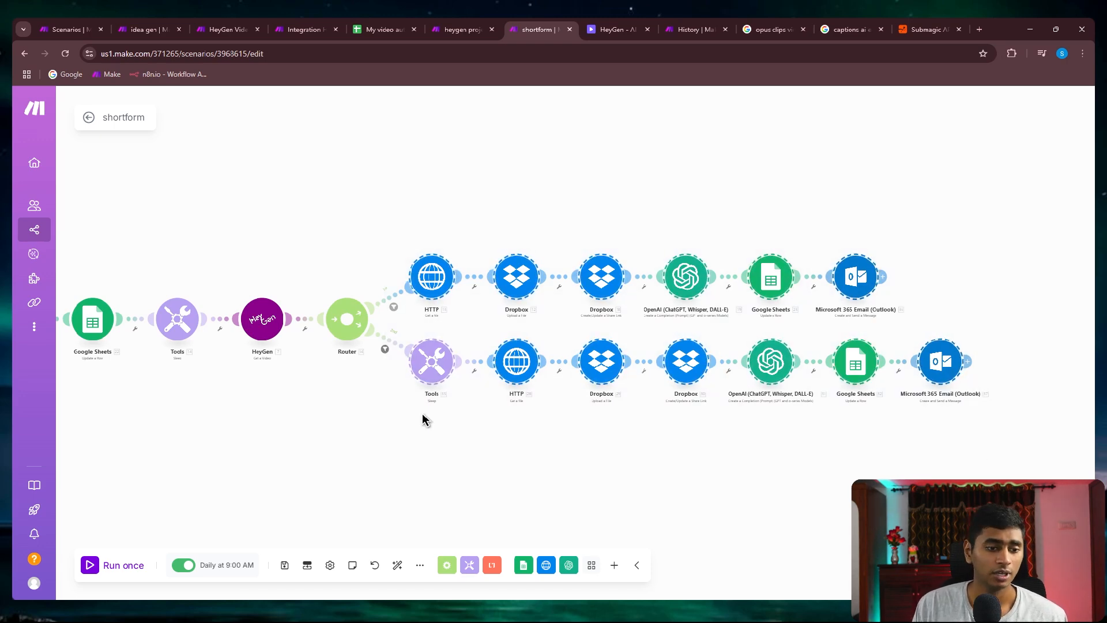
scroll(422, 413, "up", 3)
left_click(461, 365)
left_click(420, 421)
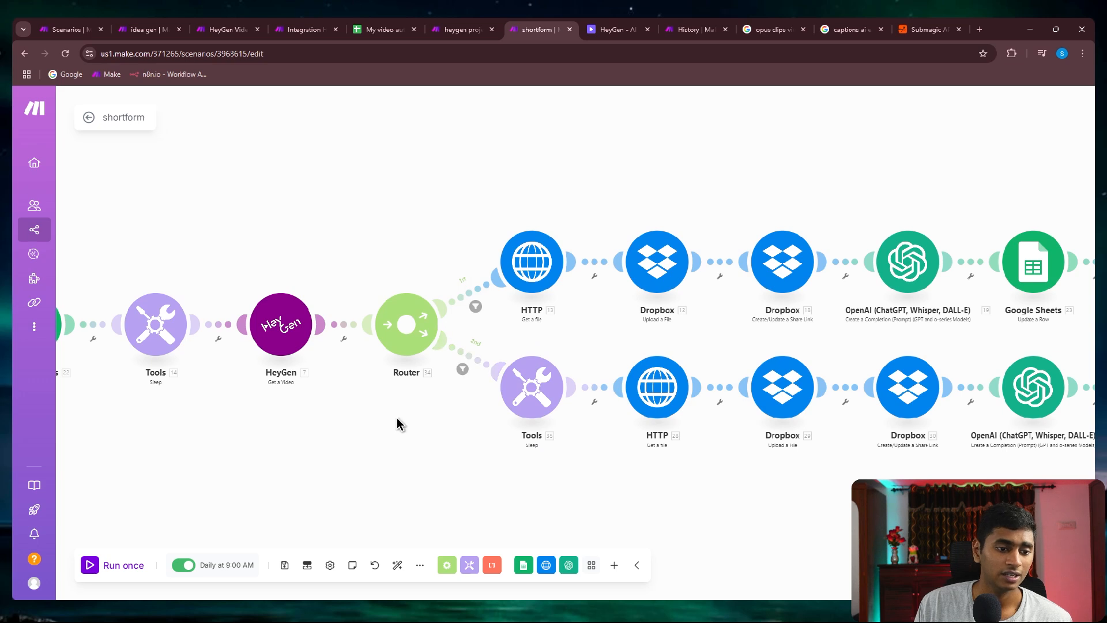
Check the delay in the Sleep module that precedes HeyGen Get a Video, without changing it
left_click_drag(400, 411, 628, 395)
left_click(395, 314)
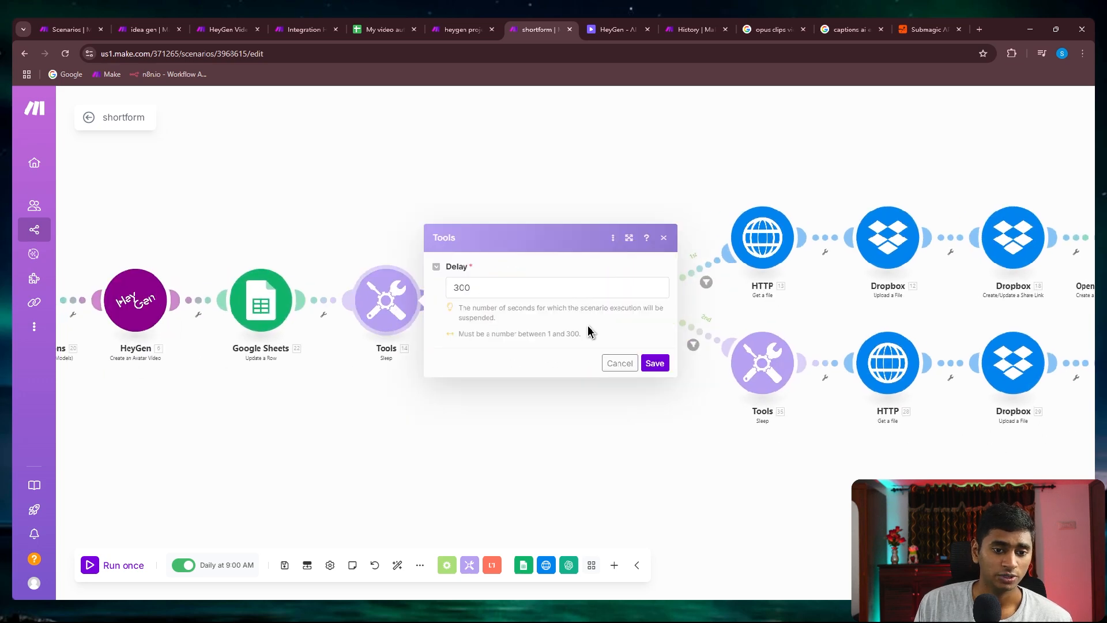
left_click(619, 363)
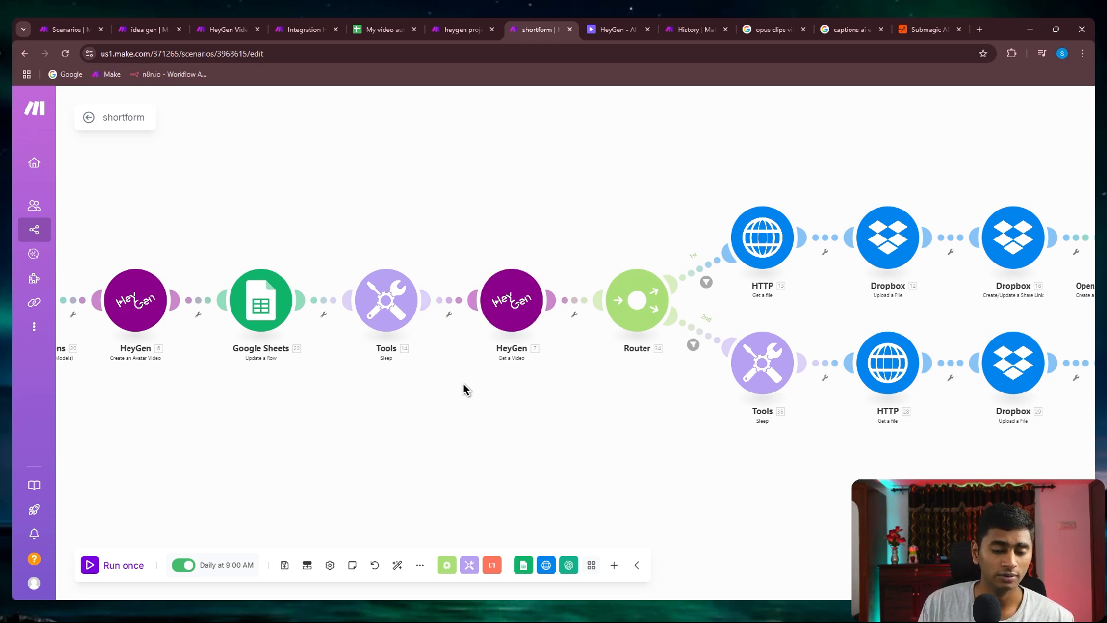
Inspect the filter condition on the router's second route and close it without changes
left_click_drag(648, 425, 504, 415)
scroll(504, 415, "down", 1)
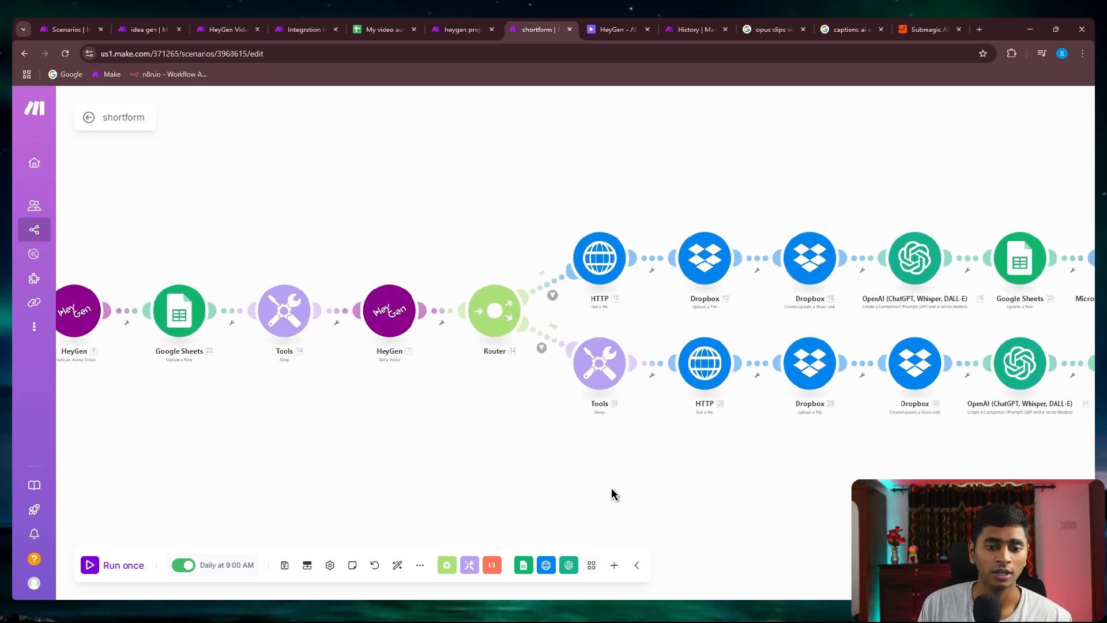
scroll(603, 403, "down", 1)
left_click(565, 314)
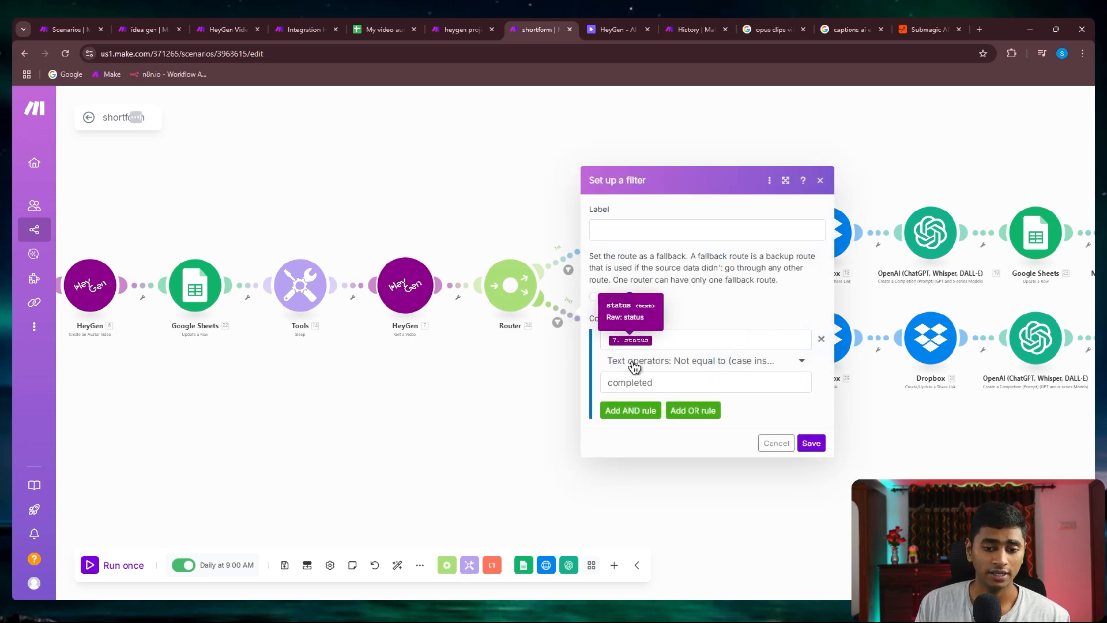
left_click(775, 443)
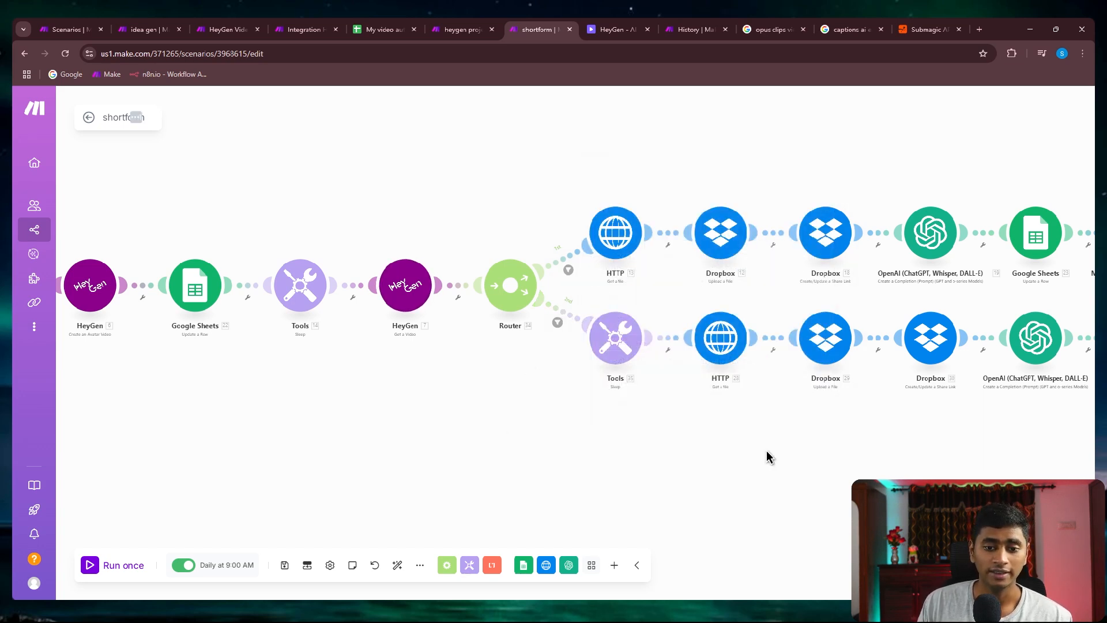
Check the Sleep module on the router's second route and review the modules following it
left_click(614, 338)
left_click(839, 402)
scroll(846, 510, "down", 3)
left_click_drag(846, 510, 600, 448)
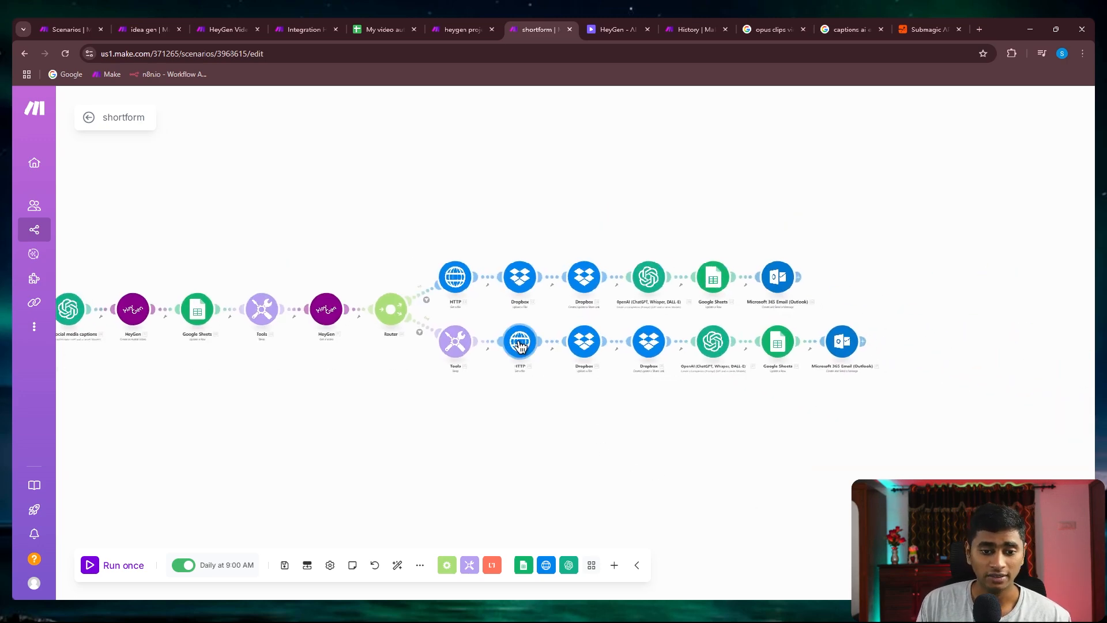
scroll(505, 275, "up", 3)
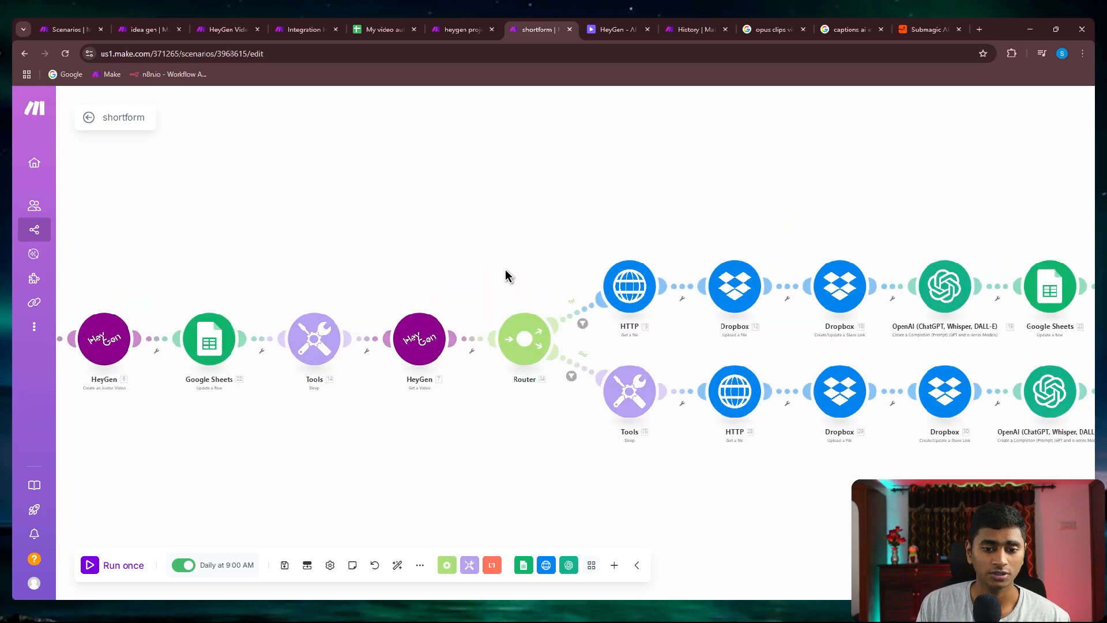
left_click_drag(569, 452, 577, 405)
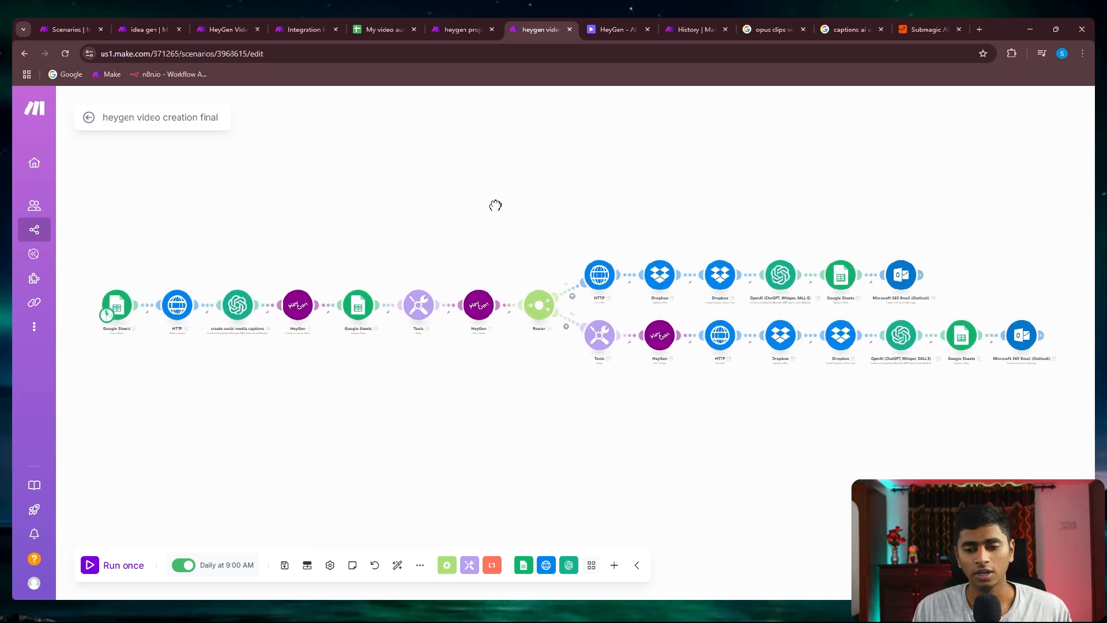
Review the heygen video creation final scenario, focusing on the router and the start of its two branches
left_click_drag(309, 249, 334, 246)
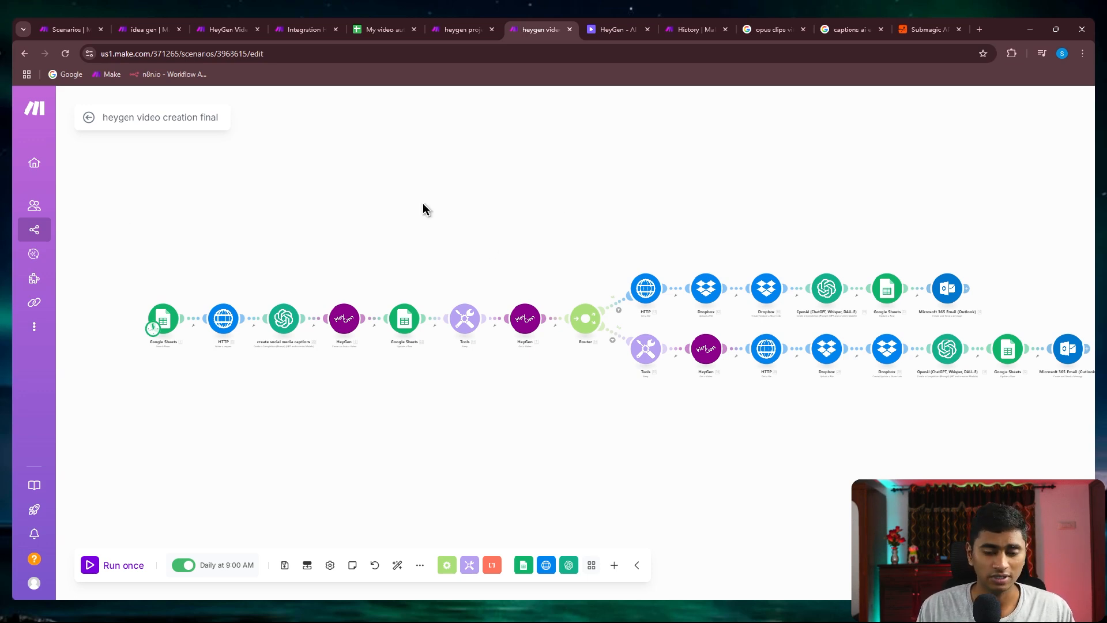
scroll(561, 430, "right", 2)
scroll(669, 379, "up", 4)
scroll(666, 382, "down", 2)
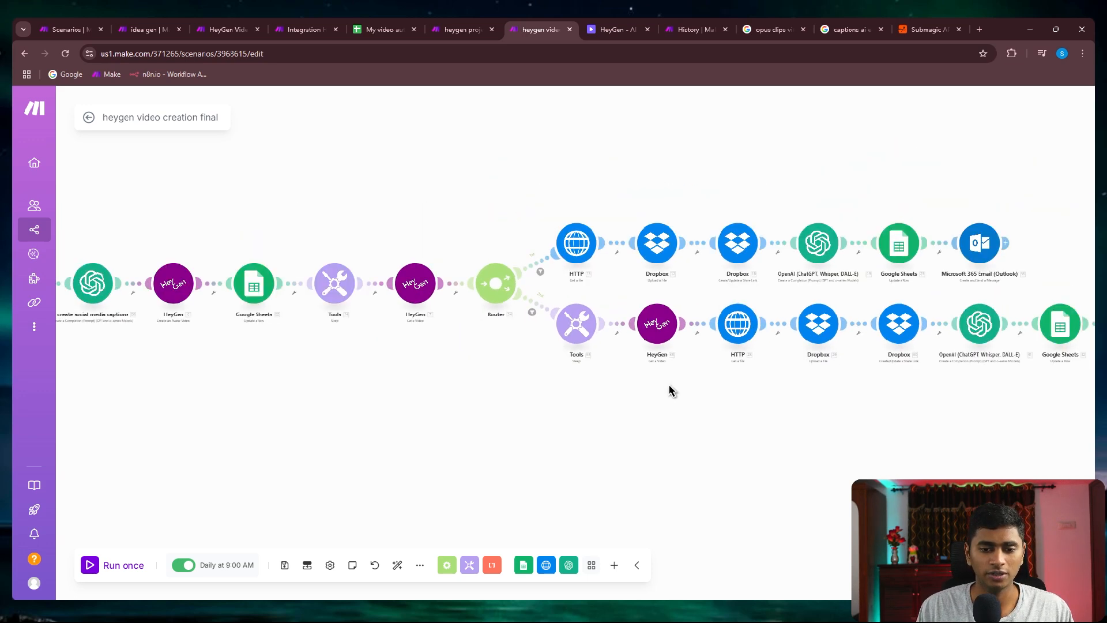
left_click_drag(465, 191, 494, 268)
left_click_drag(565, 497, 594, 401)
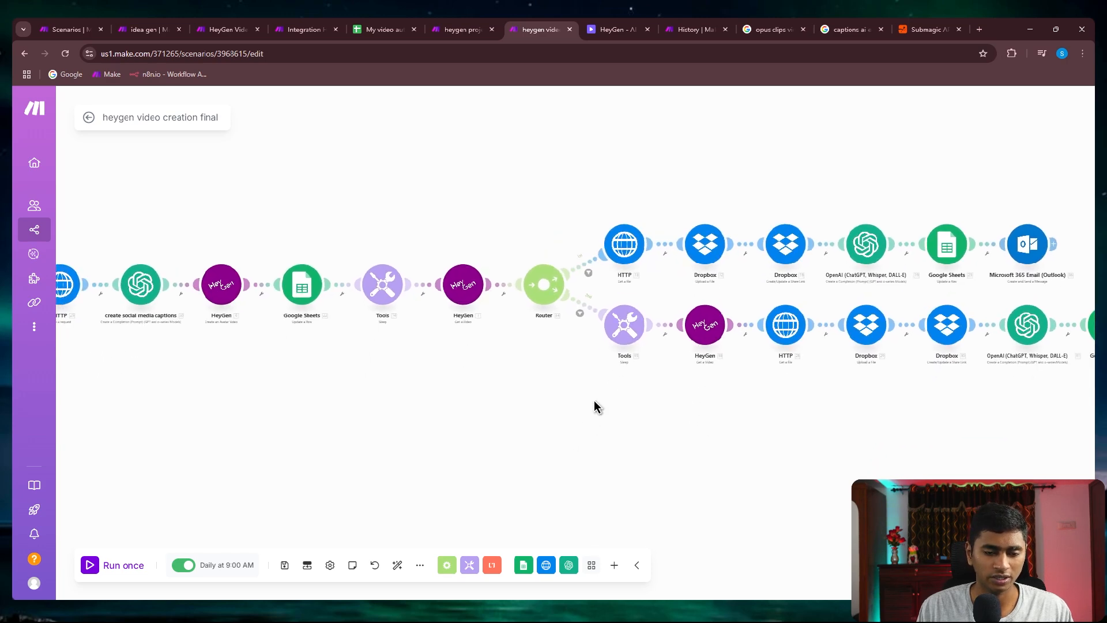
Highlight the HeyGen Get a Video module before the router, and the one on the second route
left_click_drag(428, 226, 548, 384)
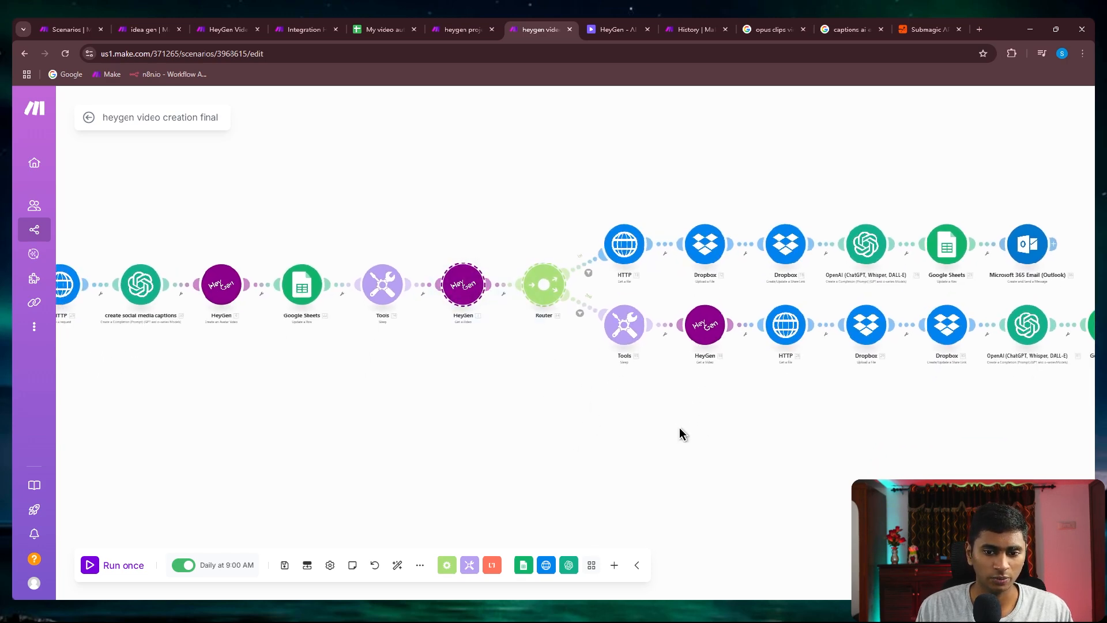
left_click_drag(670, 277, 770, 399)
scroll(714, 335, "up", 4)
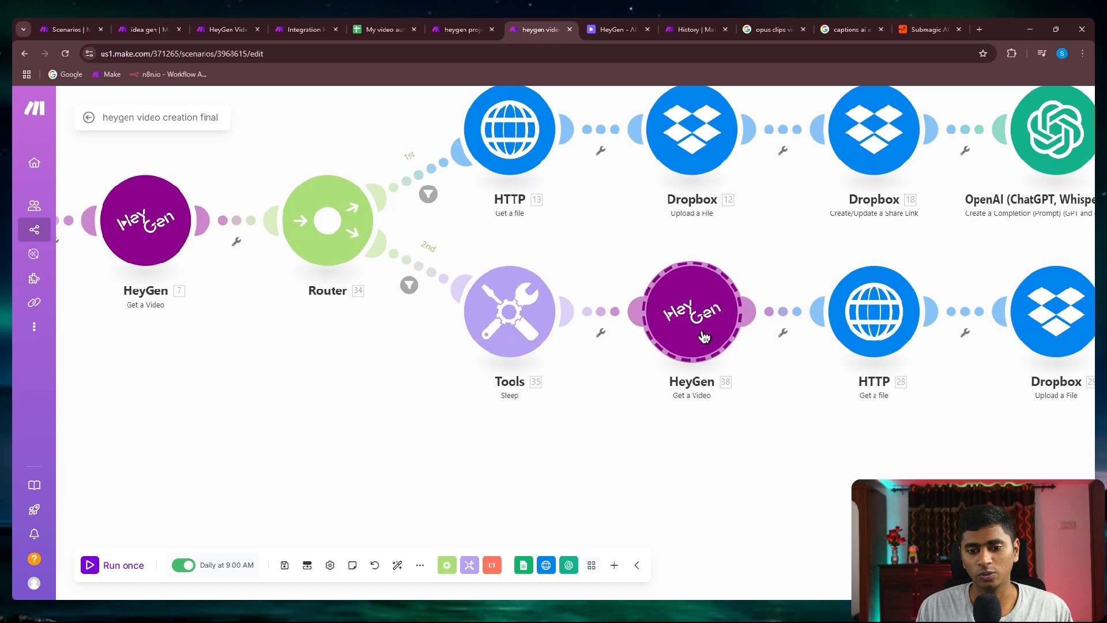
scroll(751, 472, "down", 2)
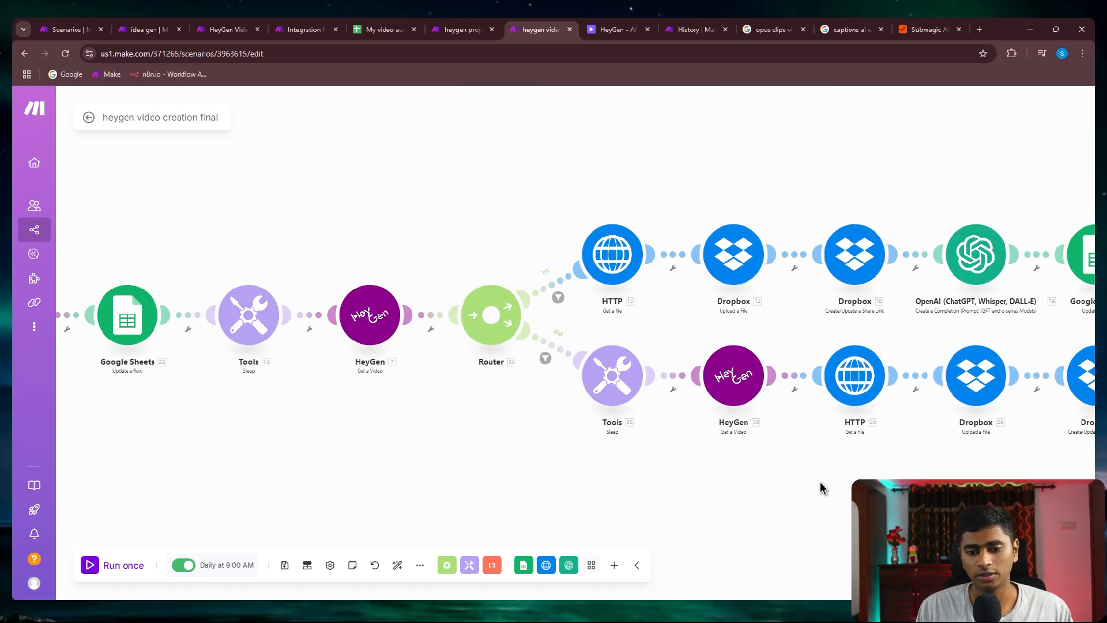
Follow the second route from its Sleep and HeyGen Get a Video modules to the Outlook email module
scroll(820, 482, "down", 1)
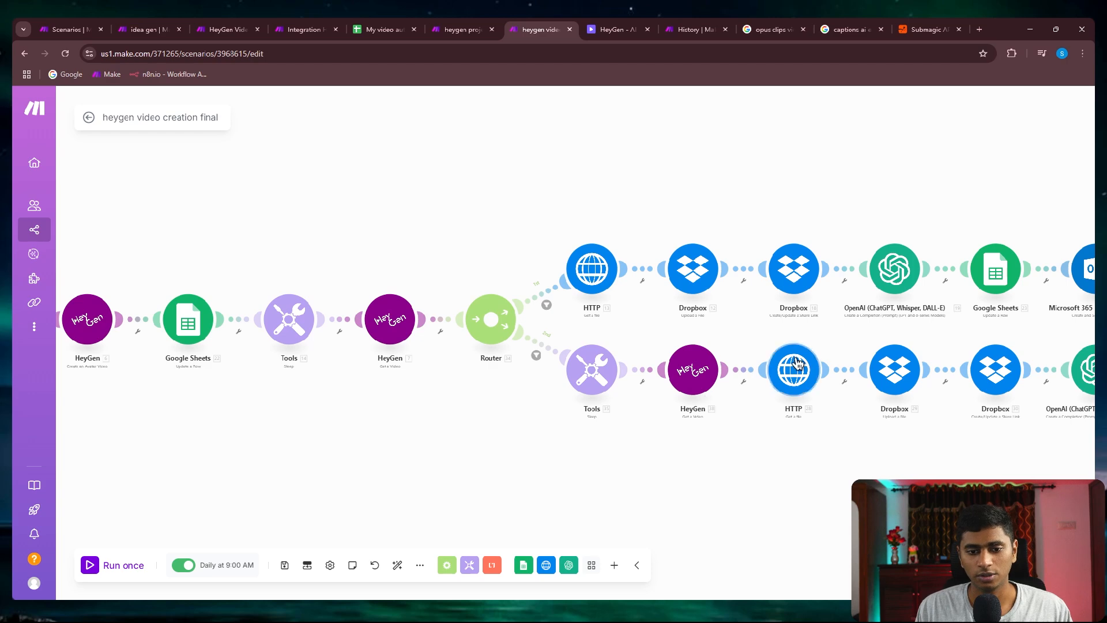
scroll(780, 434, "down", 2)
scroll(712, 452, "up", 5)
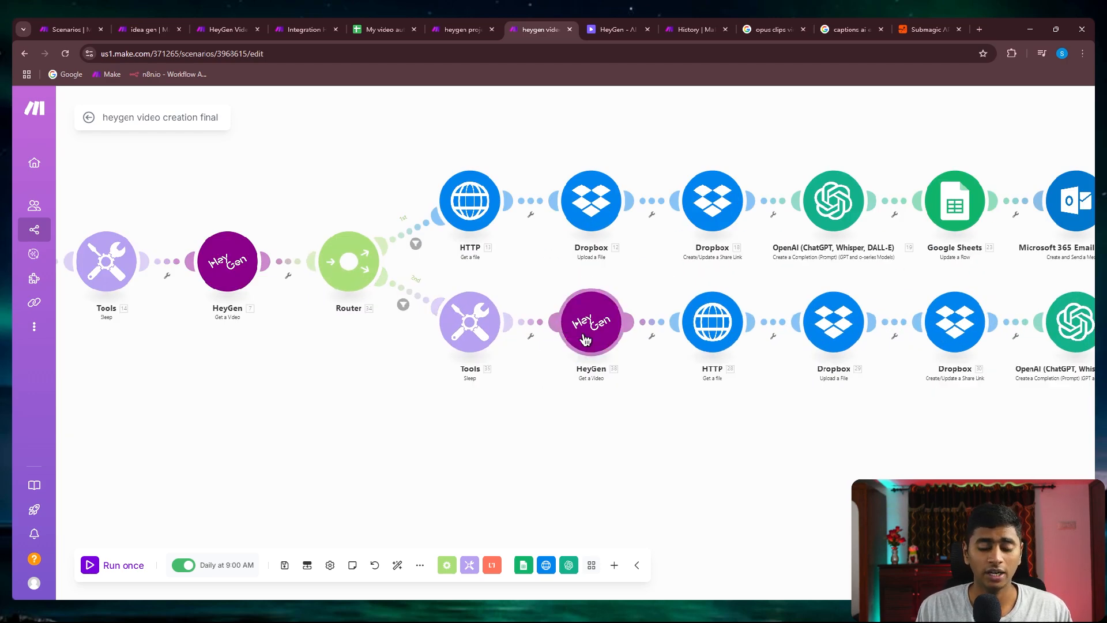
scroll(958, 379, "down", 3)
left_click_drag(958, 379, 758, 395)
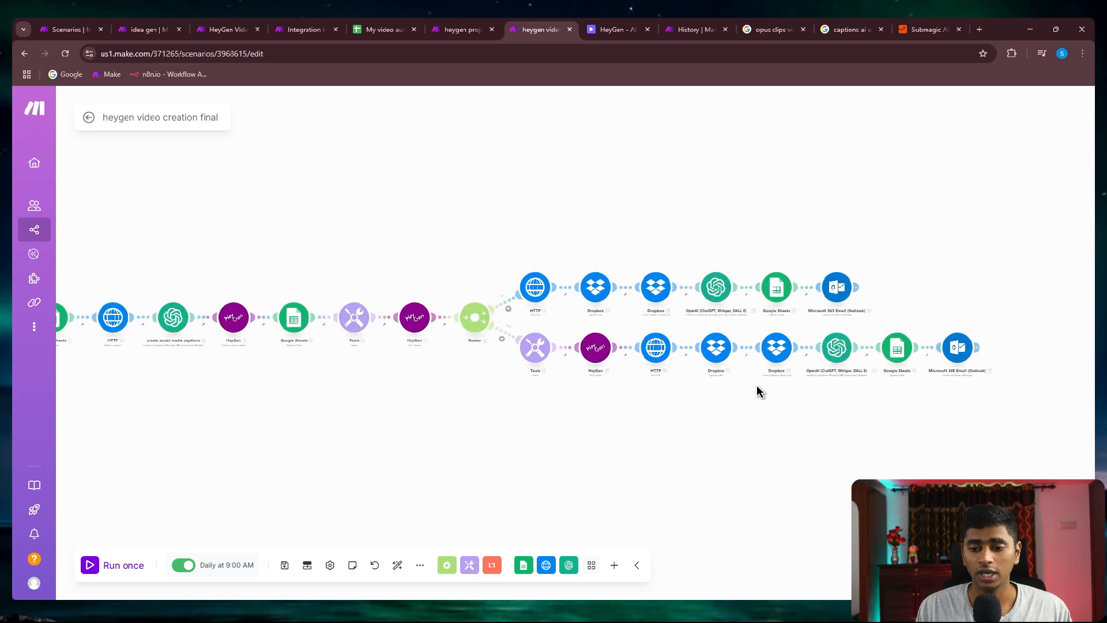
scroll(462, 396, "up", 2)
left_click_drag(531, 420, 676, 421)
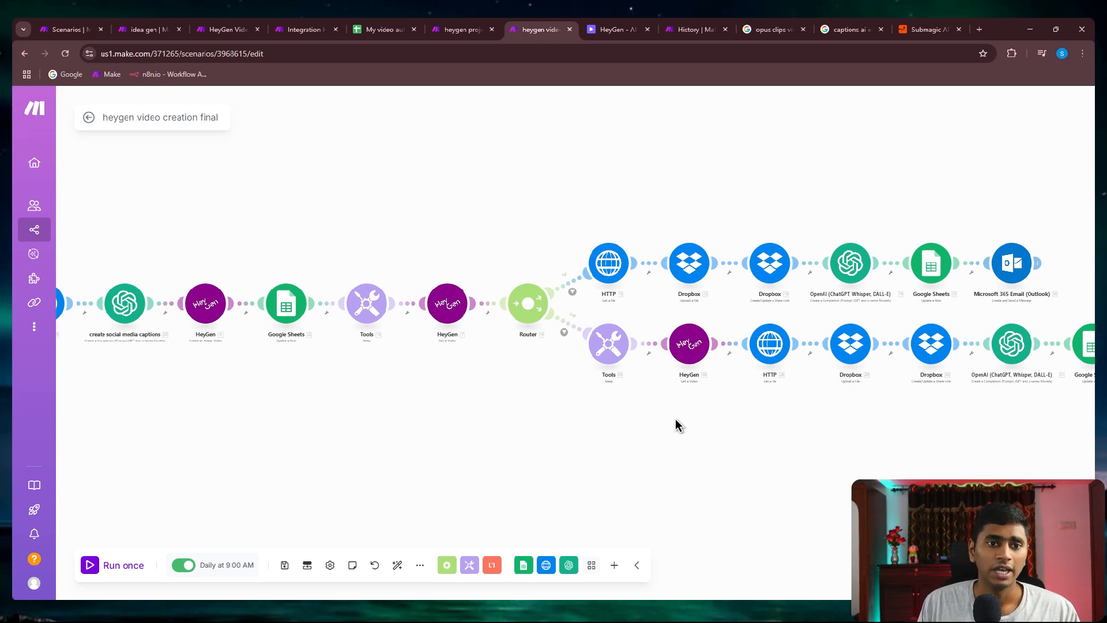
Look over the My video automation tutorial sheet, the HTTP and OpenAI integration scenario, and the idea gen scenario
left_click(399, 28)
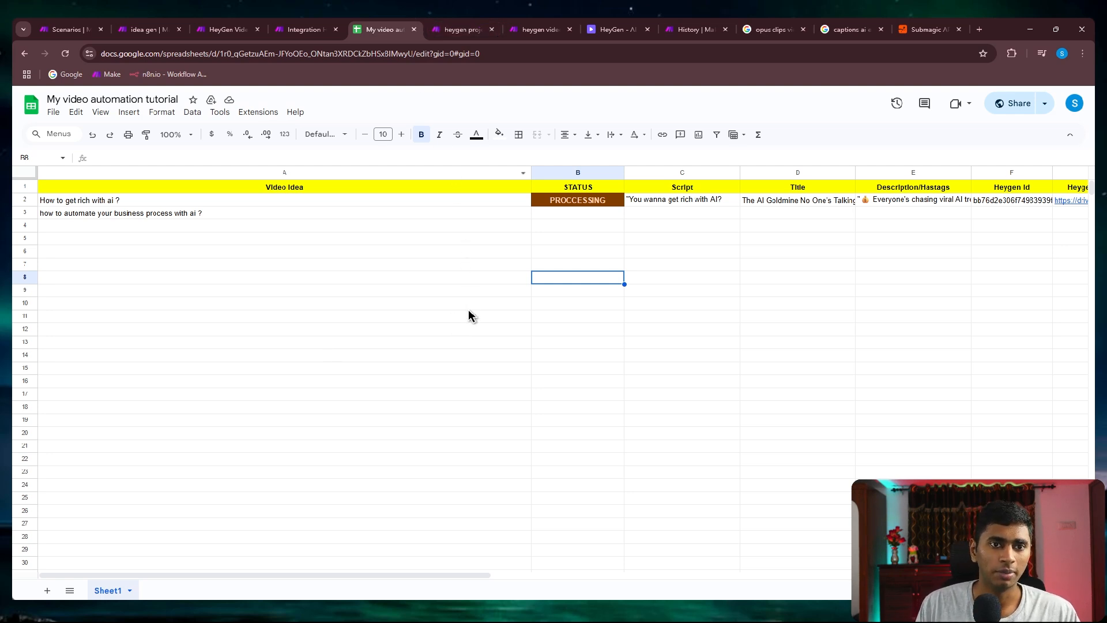
left_click(303, 29)
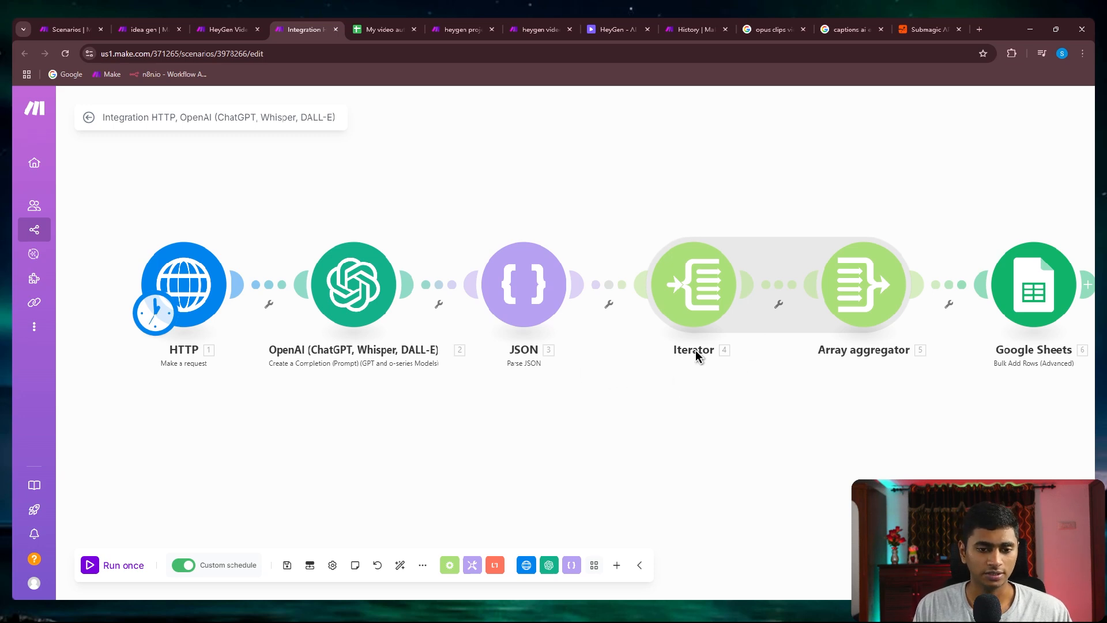
left_click_drag(339, 334, 455, 341)
left_click(151, 28)
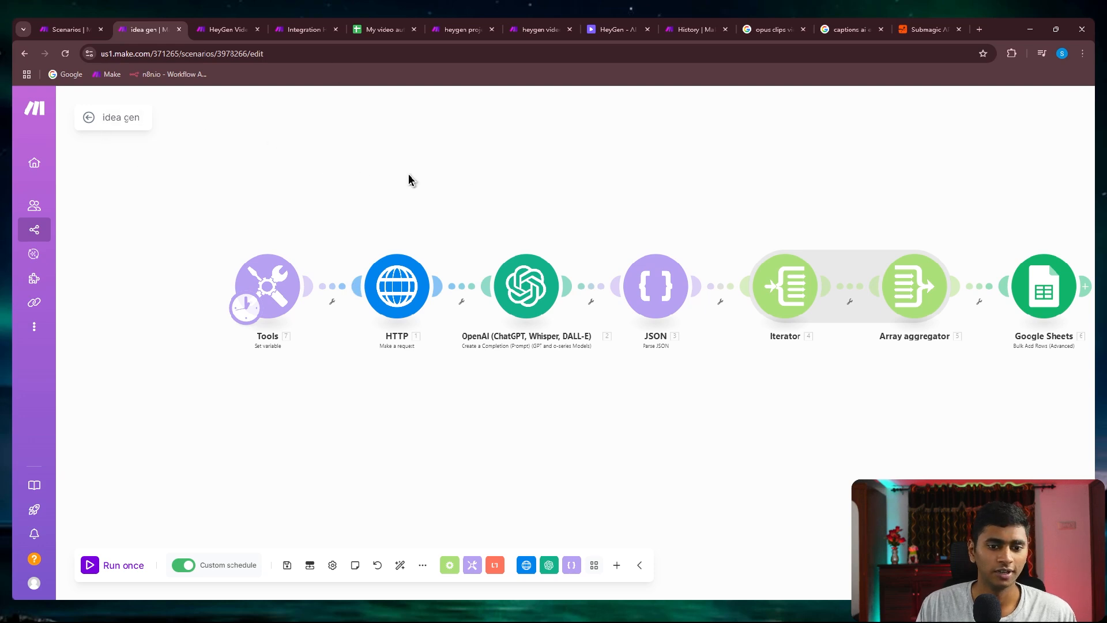
Review the idea gen scenario's HTTP module, including its URL, method, body type and prompt request content, and close it without changes
left_click_drag(588, 186, 530, 190)
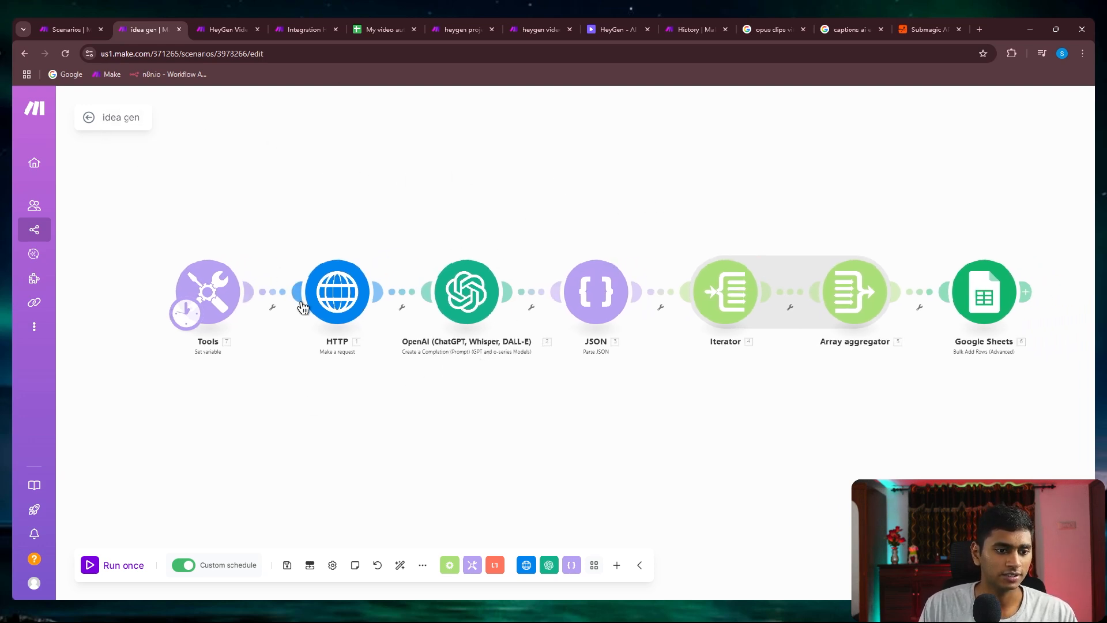
scroll(225, 334, "up", 2)
scroll(225, 335, "up", 1)
scroll(348, 320, "down", 3)
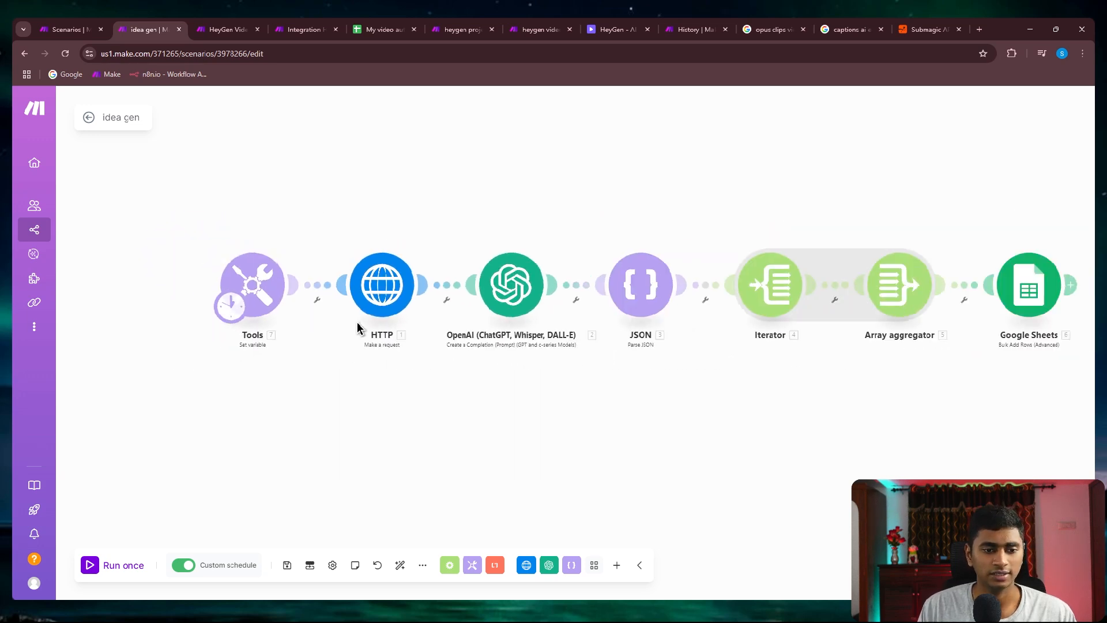
left_click_drag(354, 335, 351, 354)
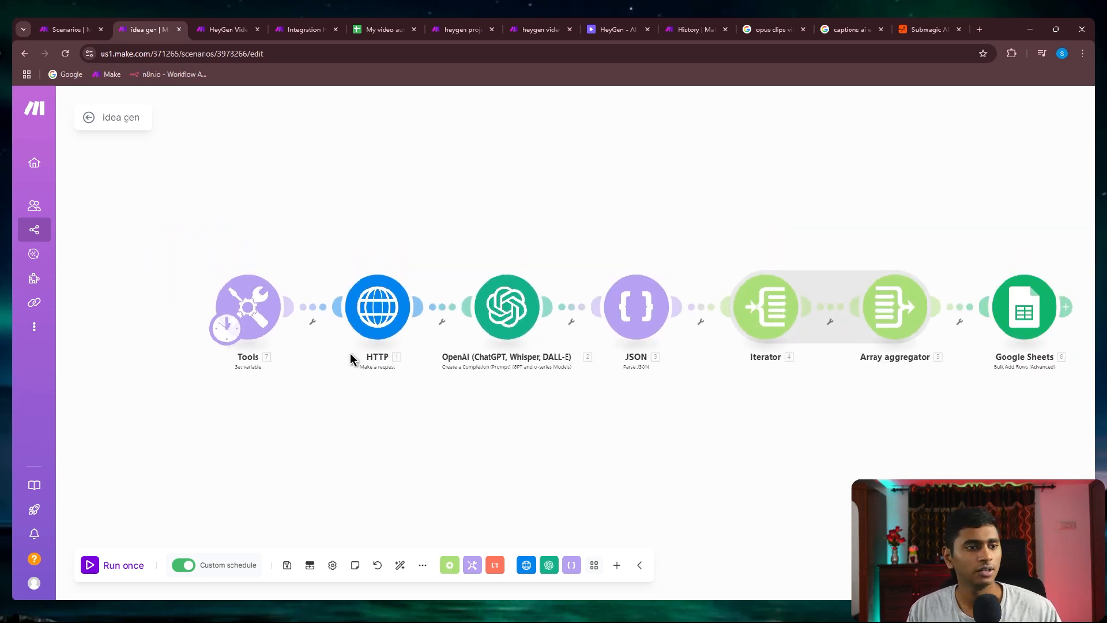
left_click(371, 316)
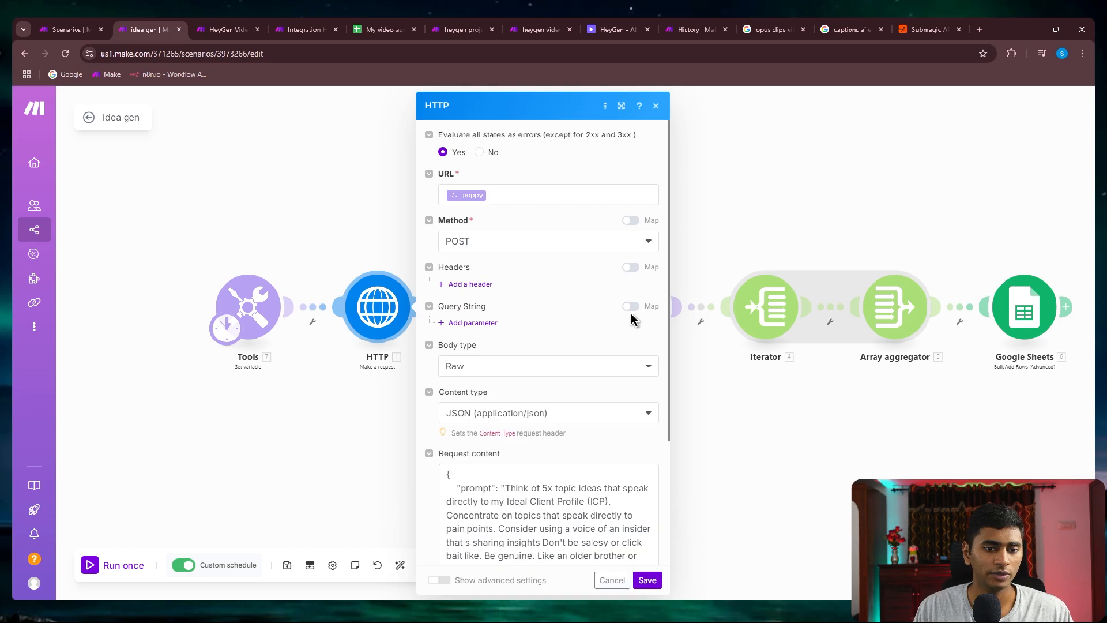
scroll(567, 272, "down", 2)
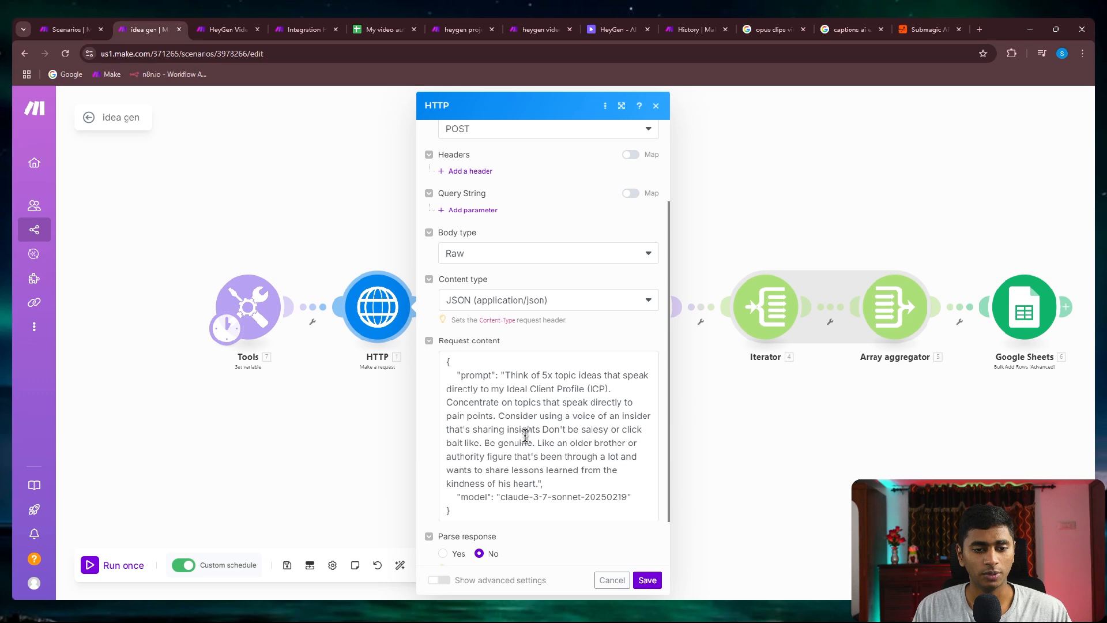
scroll(526, 436, "down", 1)
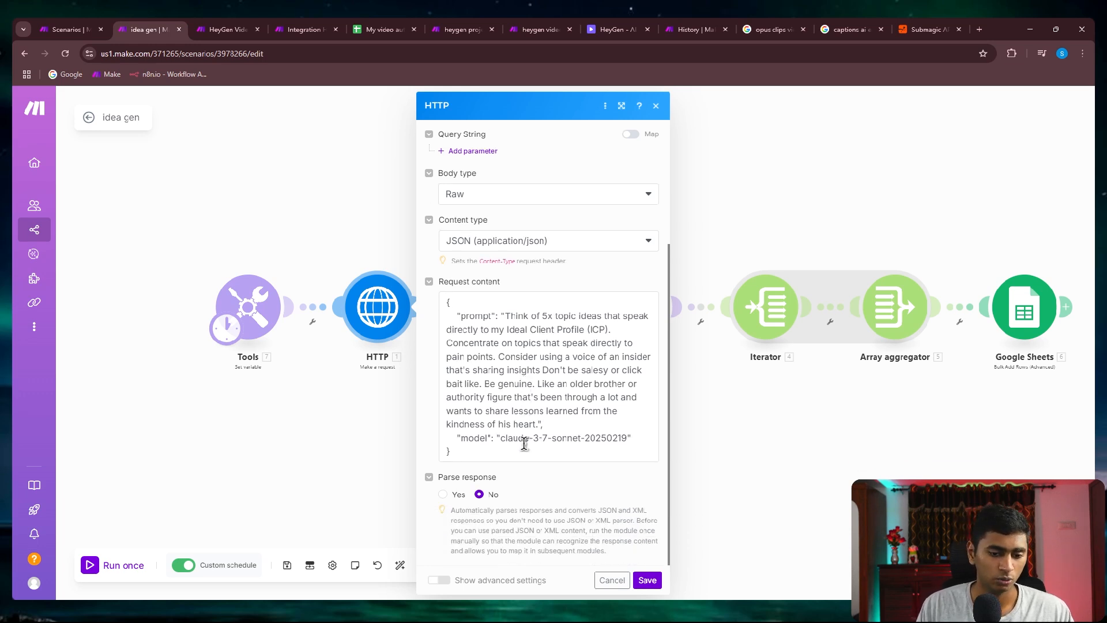
scroll(580, 447, "up", 3)
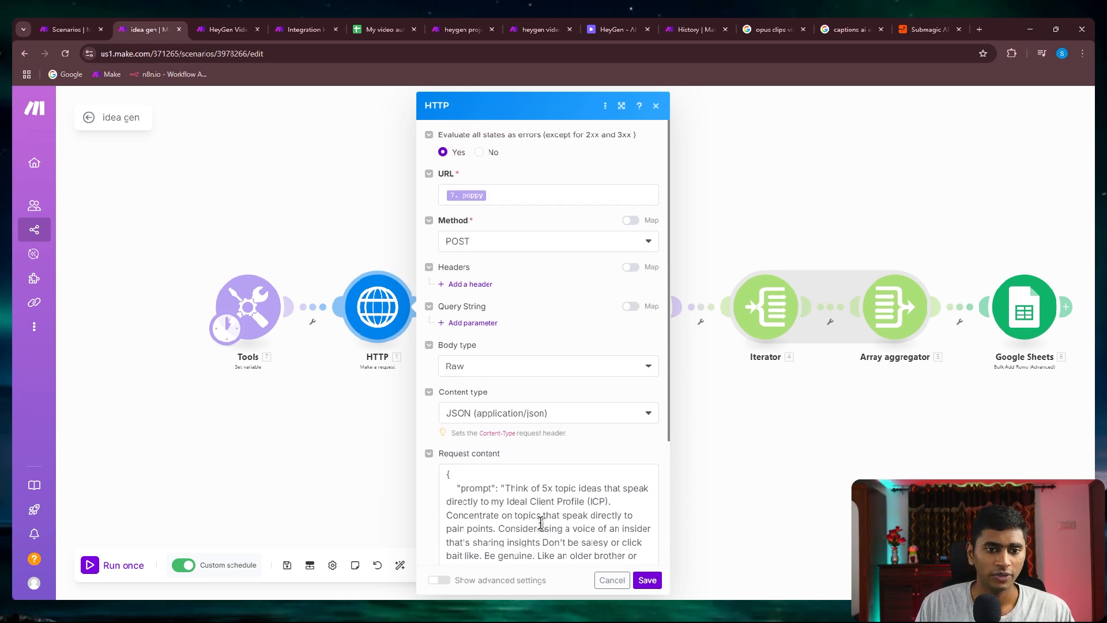
left_click(612, 580)
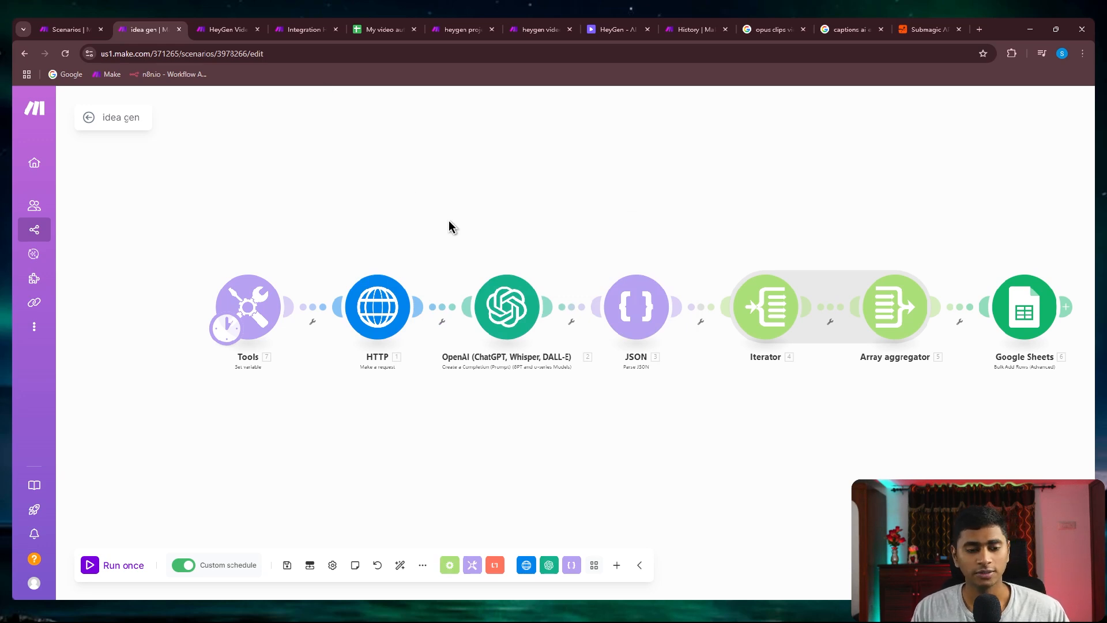
Follow the idea gen scenario from the OpenAI and JSON modules through the Iterator and Array aggregator to Google Sheets
left_click_drag(507, 227, 388, 201)
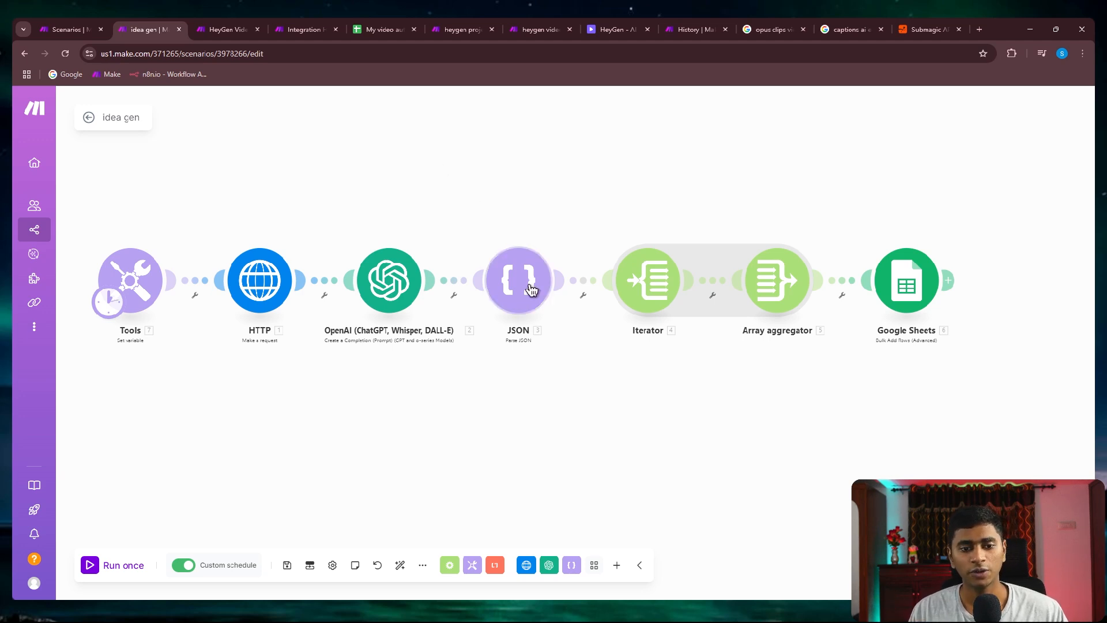
left_click_drag(613, 386, 560, 386)
left_click_drag(658, 430, 583, 427)
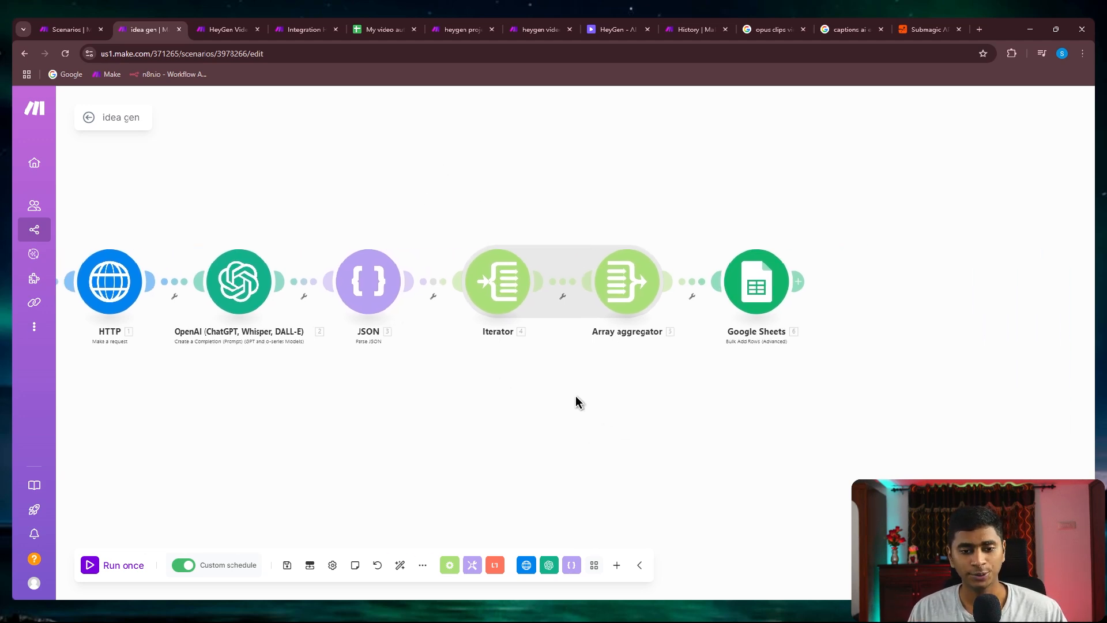
scroll(773, 376, "up", 3)
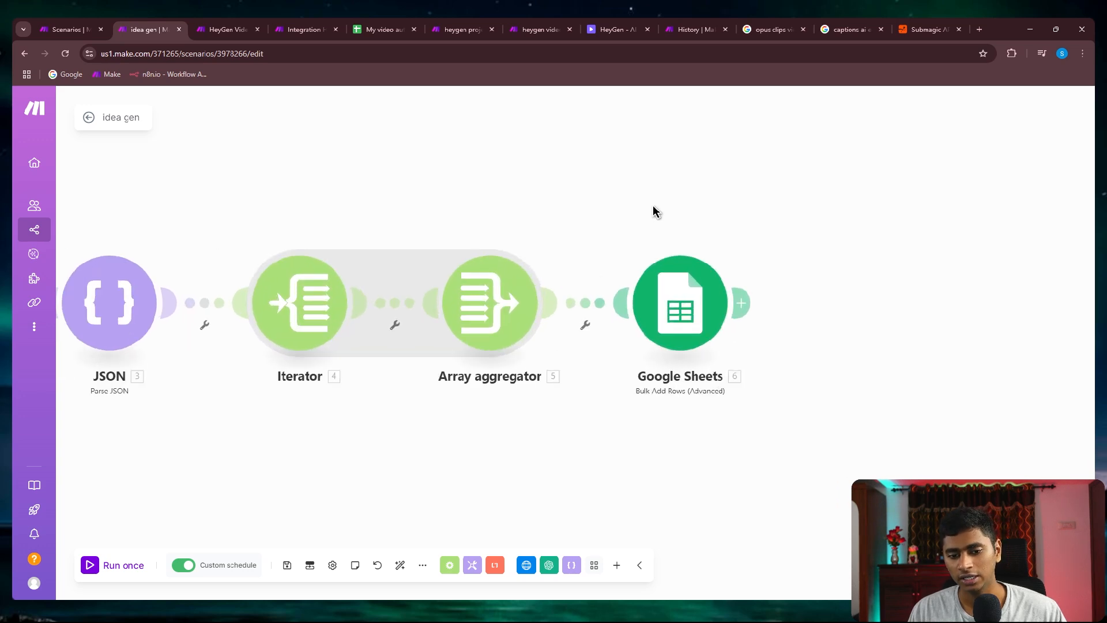
scroll(284, 427, "down", 2)
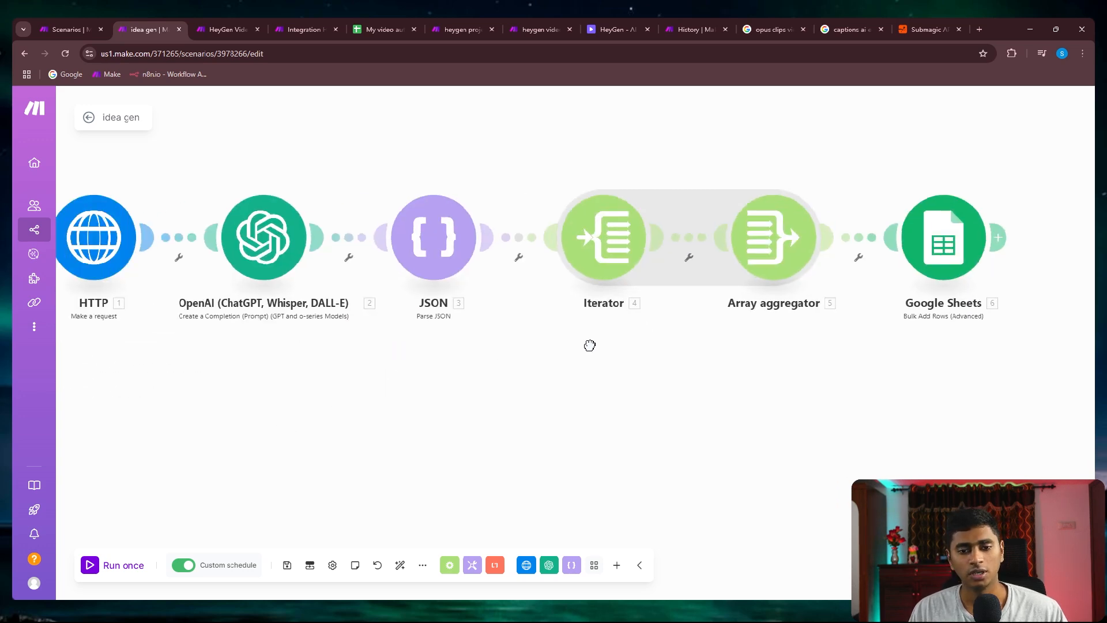
scroll(553, 353, "down", 2)
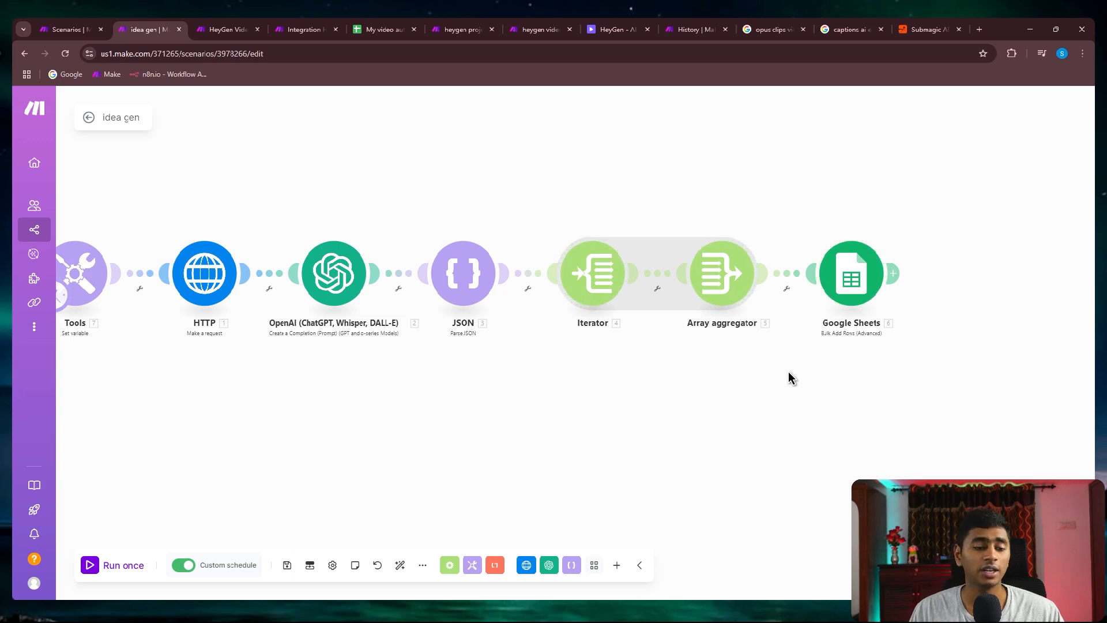
scroll(787, 371, "down", 1)
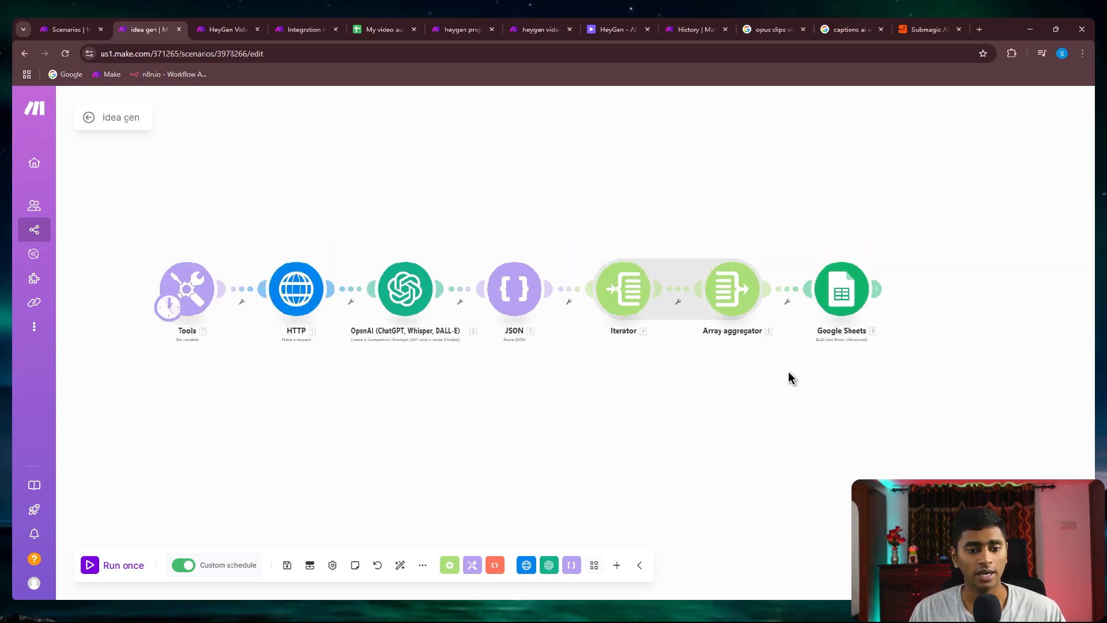
Highlight the Iterator, Array aggregator and Google Sheets modules, and look over the whole idea gen module chain
left_click_drag(551, 205, 1003, 441)
left_click_drag(573, 227, 1002, 455)
left_click(859, 388)
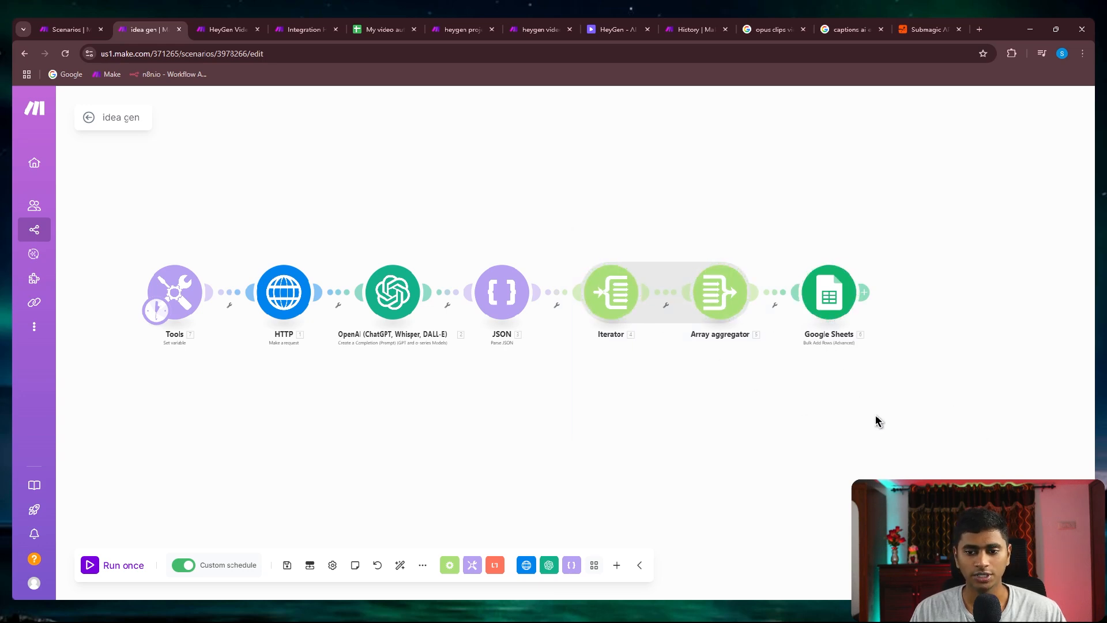
scroll(820, 147, "up", 2)
left_click_drag(732, 250, 759, 208)
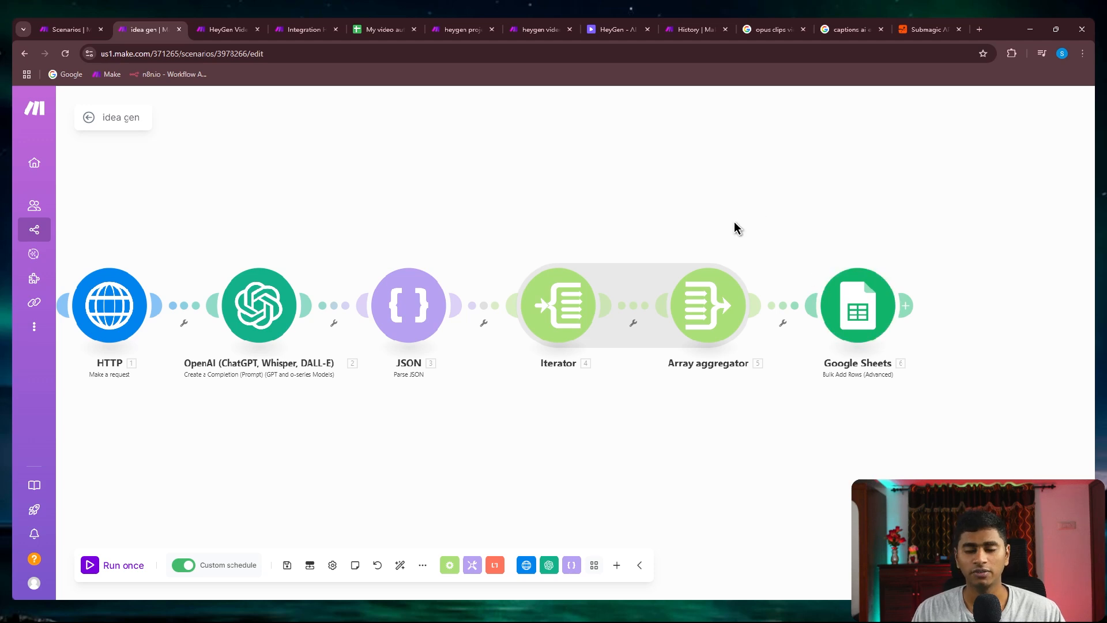
left_click_drag(734, 222, 773, 217)
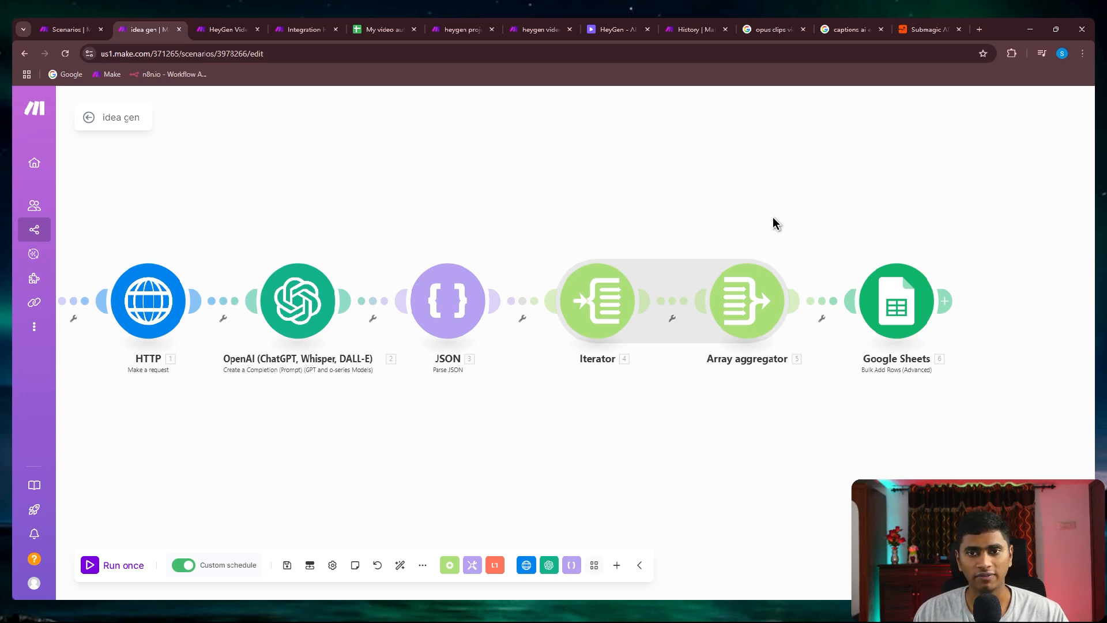
left_click_drag(642, 209, 786, 196)
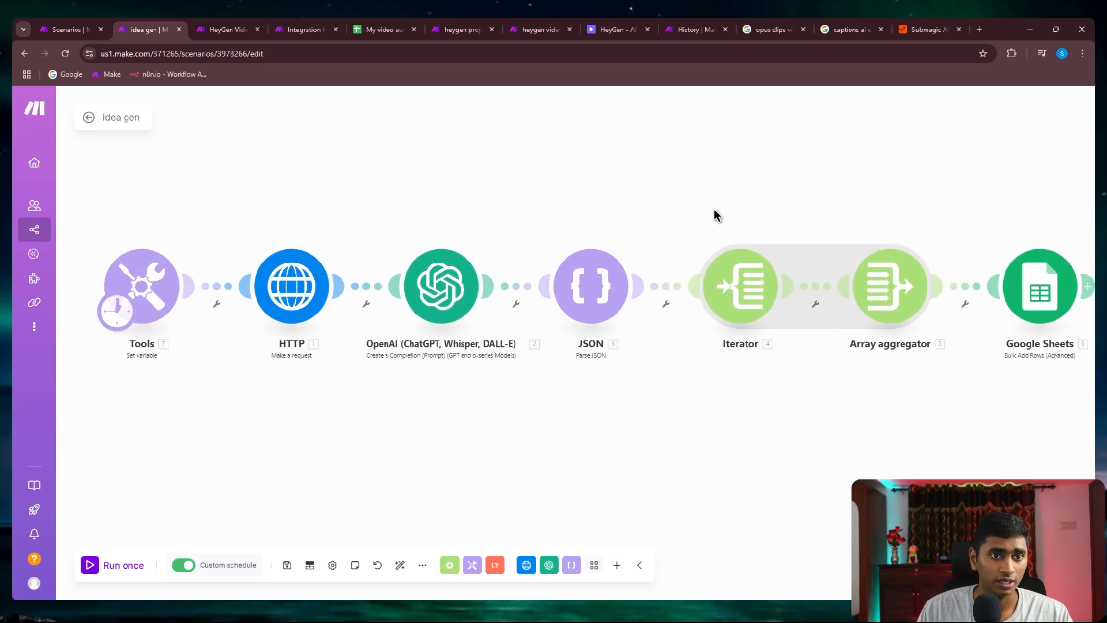
scroll(862, 236, "right", 3)
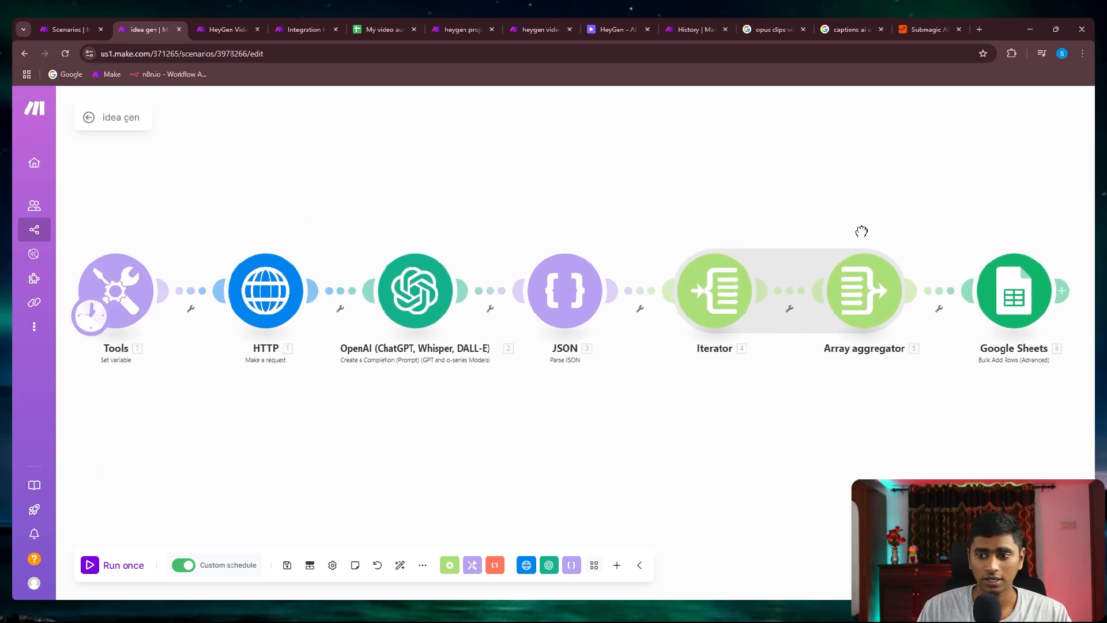
Point out the Video Idea column's existing ideas and the empty cells below them in the My video automation tutorial sheet
left_click(383, 29)
left_click(164, 225)
left_click(166, 264)
left_click(167, 303)
left_click(168, 329)
left_click(168, 355)
left_click(168, 394)
left_click(213, 292)
left_click(212, 250)
left_click(212, 237)
left_click(213, 225)
left_click(205, 196)
left_click(212, 250)
double_click(211, 317)
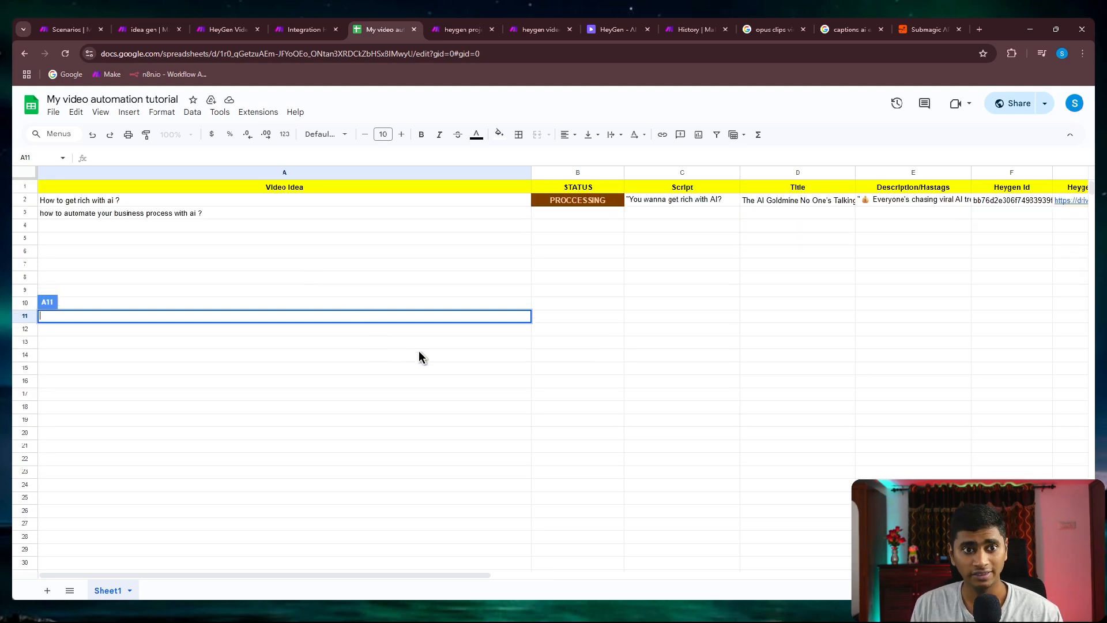
Glance at the heygen video creation final scenario, and open the heygen project video production scenario from its run history
left_click(525, 28)
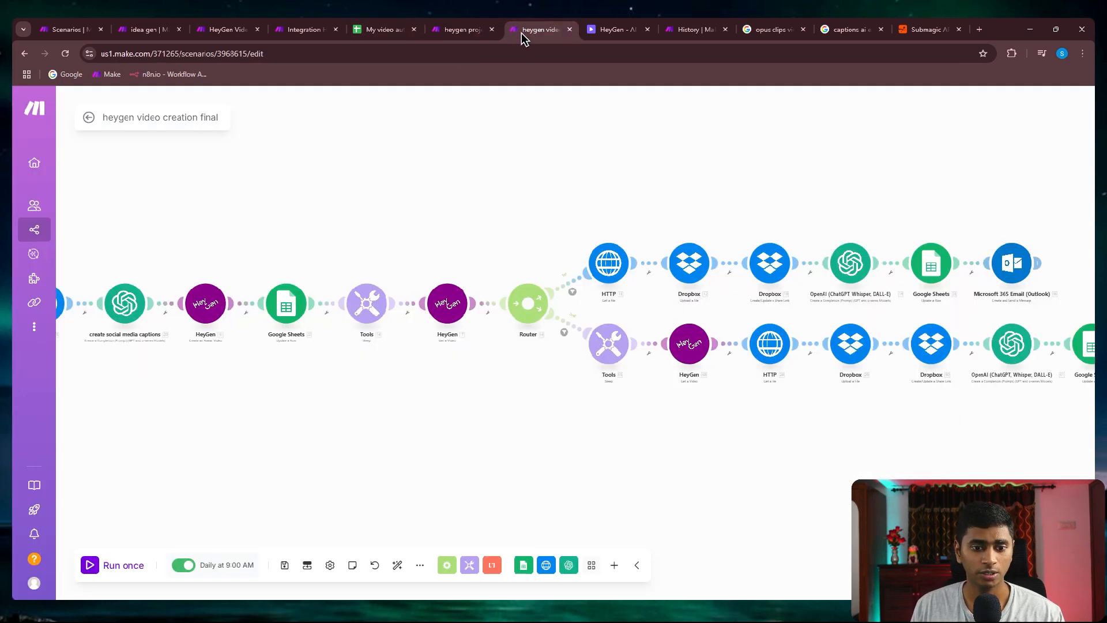
left_click(698, 29)
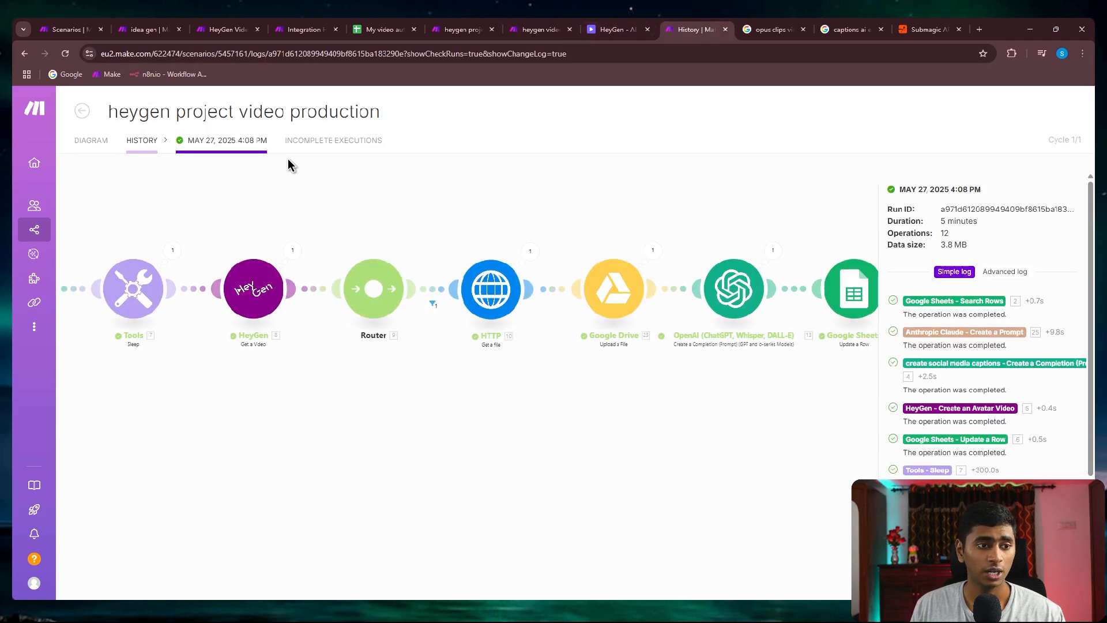
left_click(202, 247)
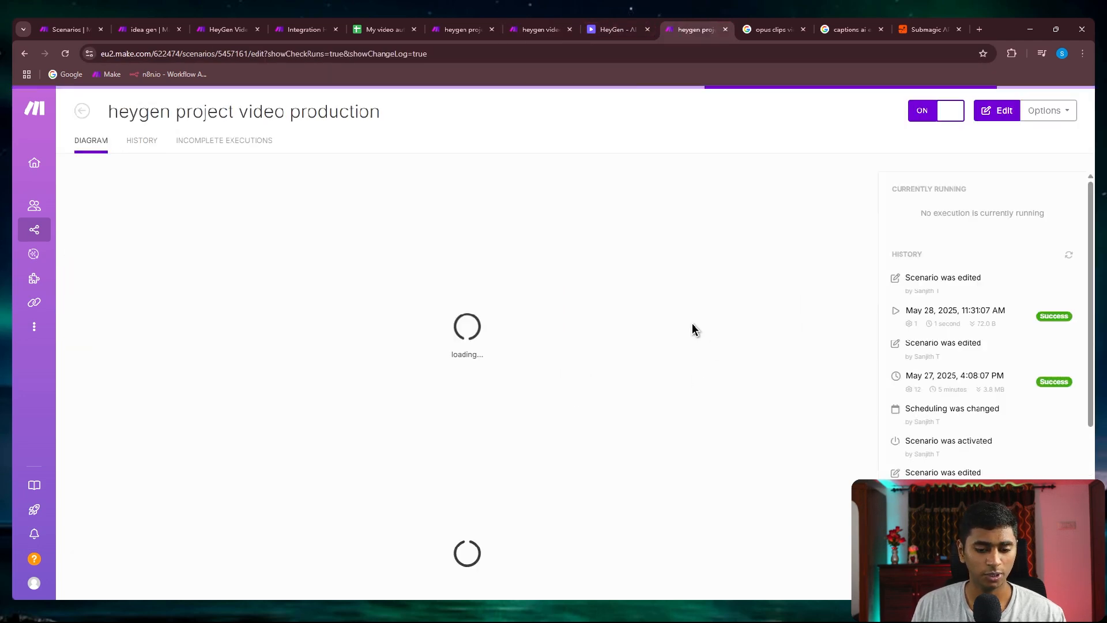